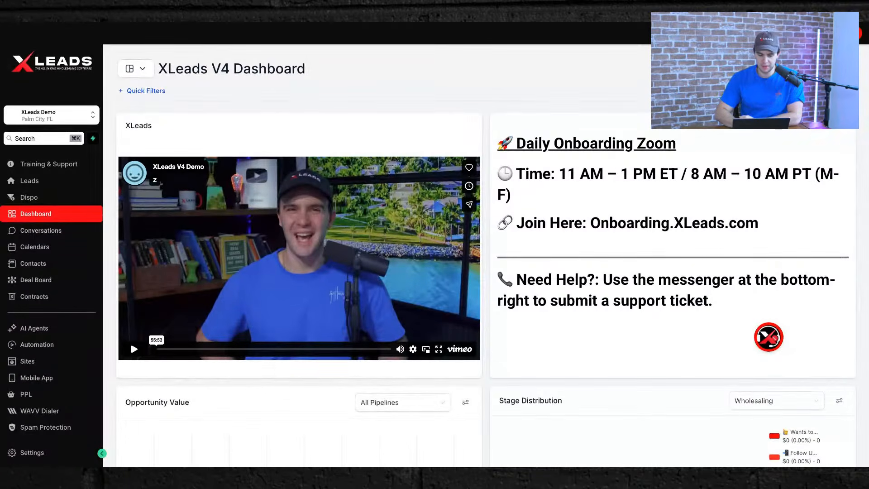
Go from the V4 Dashboard to the Automation section's Workflows page.
left_click(37, 346)
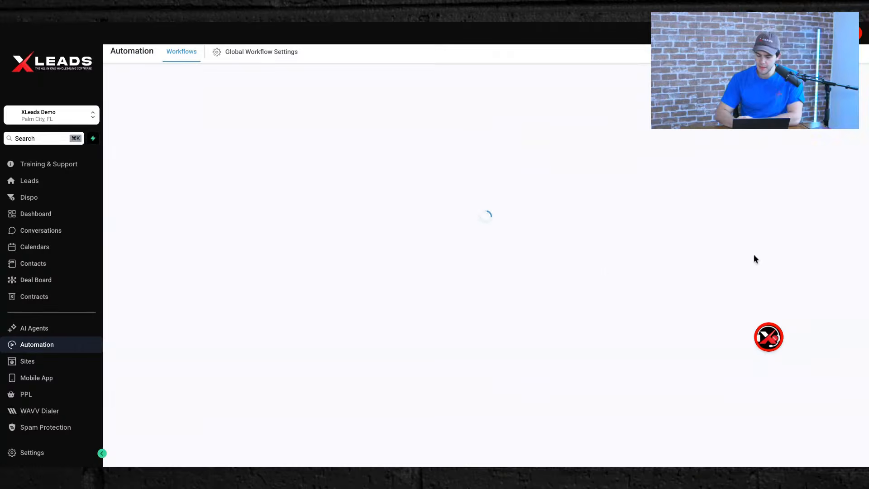
Move the floating call widget aside and scroll through the loaded workflow list.
left_click_drag(750, 339, 815, 439)
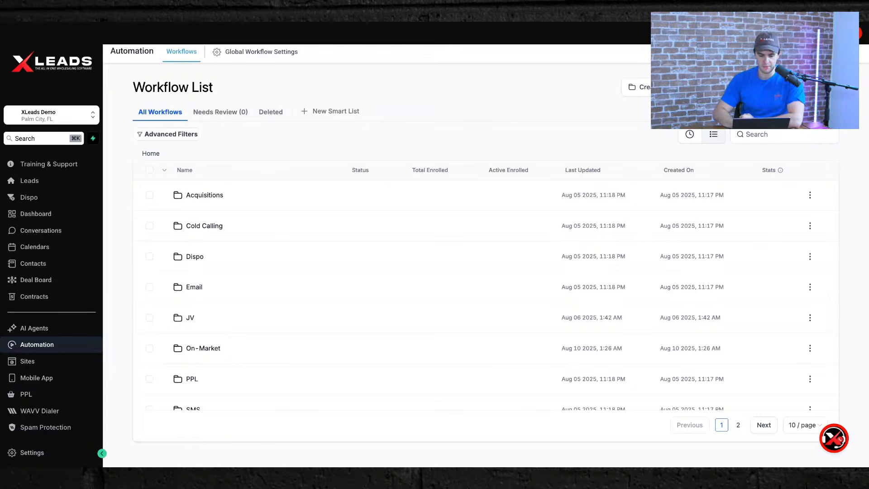
scroll(258, 317, "down", 2)
scroll(258, 315, "up", 2)
scroll(258, 312, "down", 3)
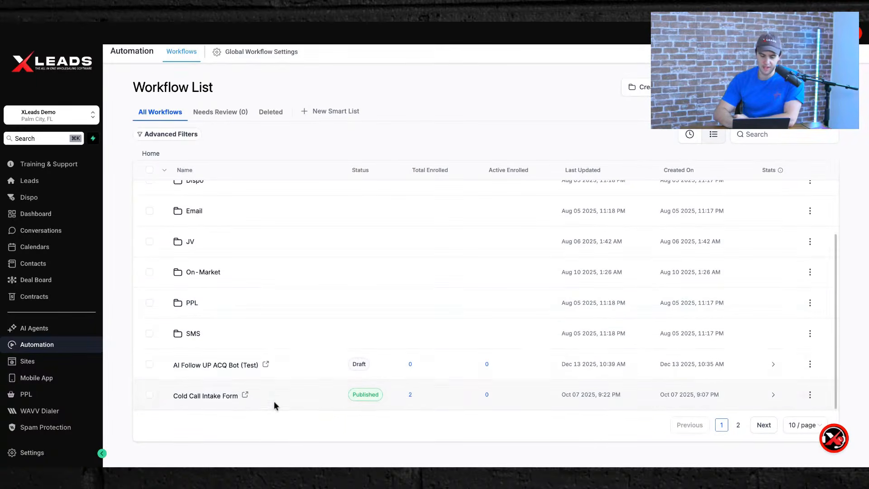
scroll(369, 305, "up", 3)
scroll(352, 285, "down", 3)
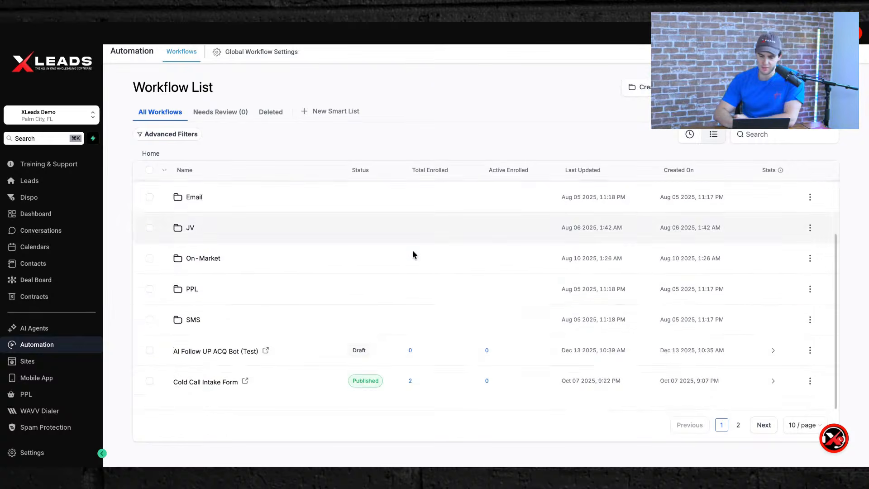
View page 2 of the workflows, then return to page 1's folders.
left_click(738, 424)
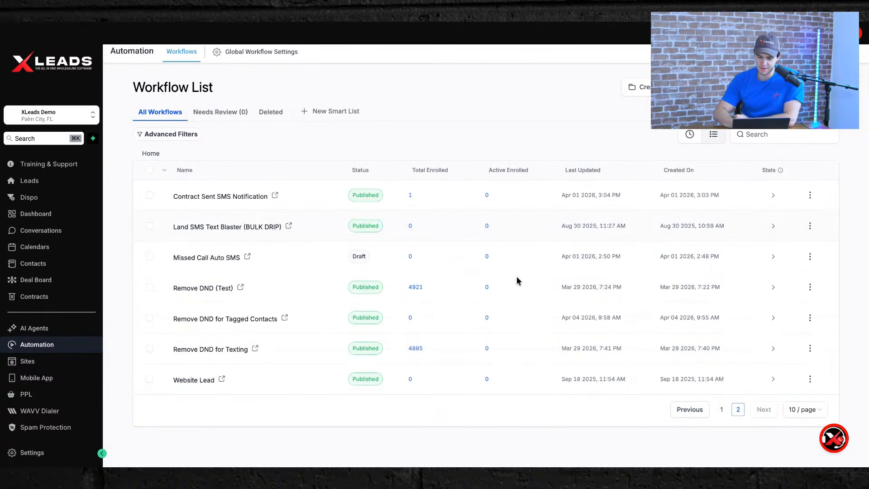
left_click(721, 410)
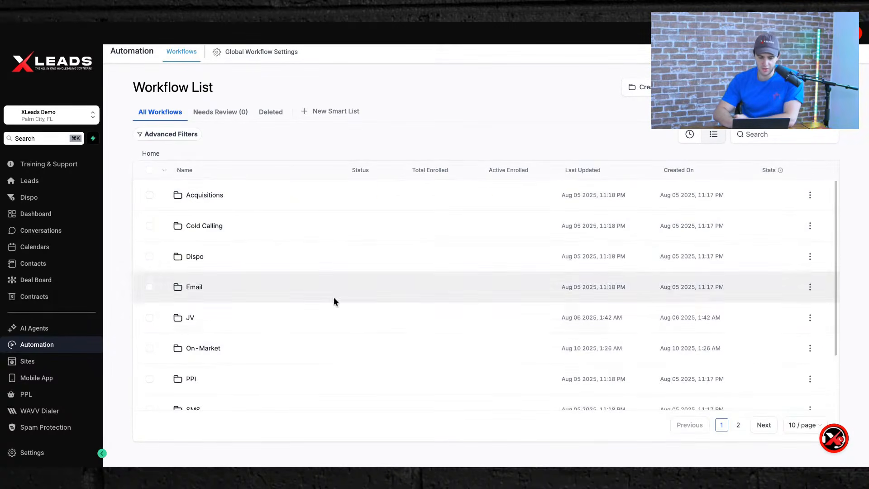
scroll(241, 326, "down", 3)
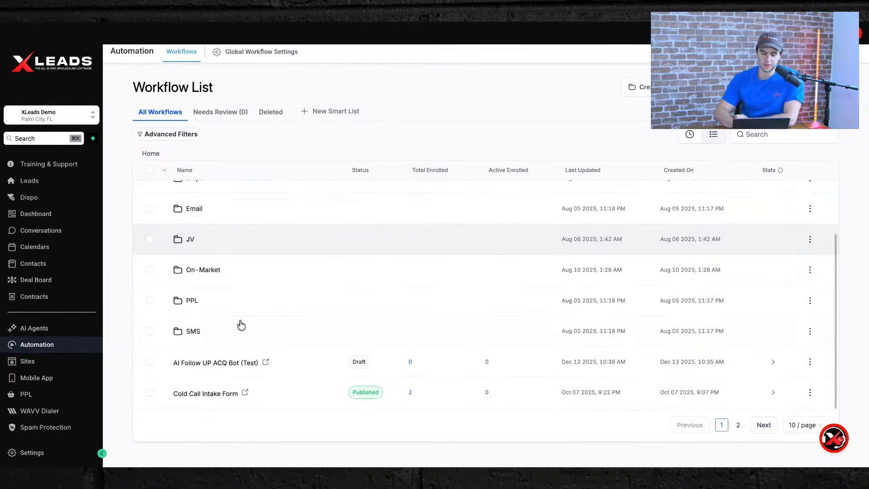
scroll(241, 326, "up", 3)
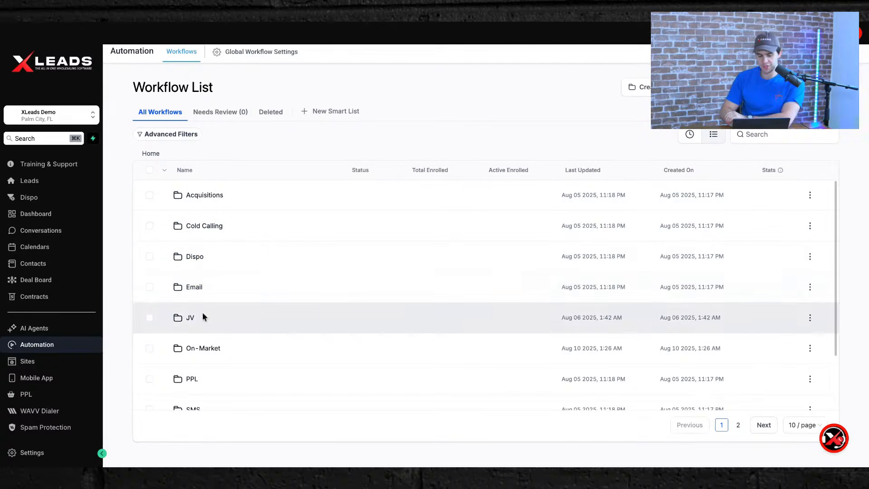
scroll(213, 354, "down", 2)
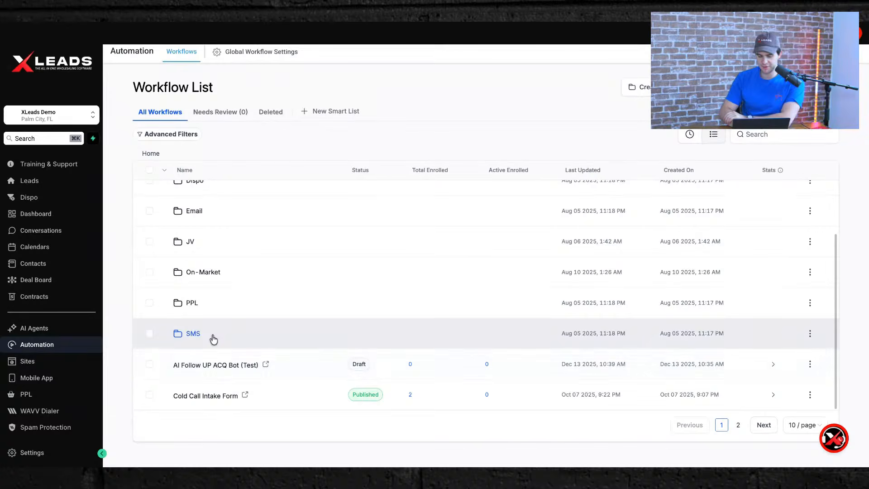
scroll(240, 321, "up", 2)
scroll(184, 305, "down", 2)
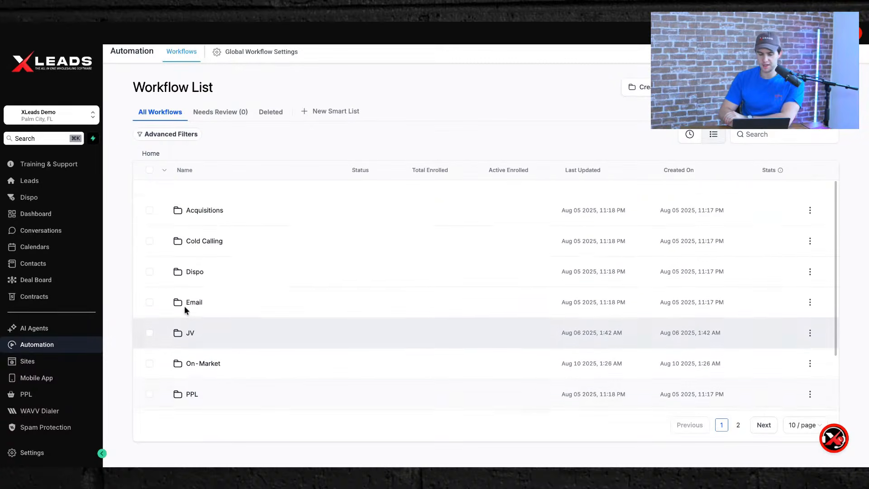
scroll(184, 306, "up", 2)
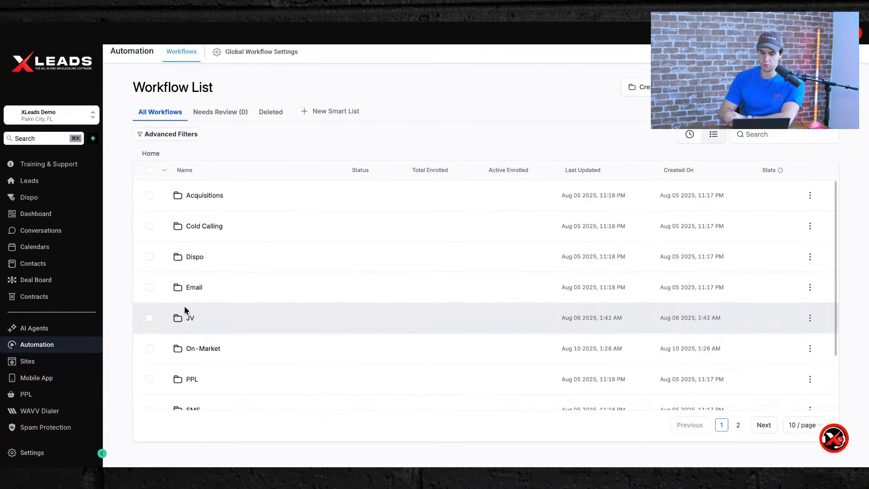
Open the Acquisitions folder, return to the top-level list, and collapse then re-expand the sidebar.
left_click(190, 197)
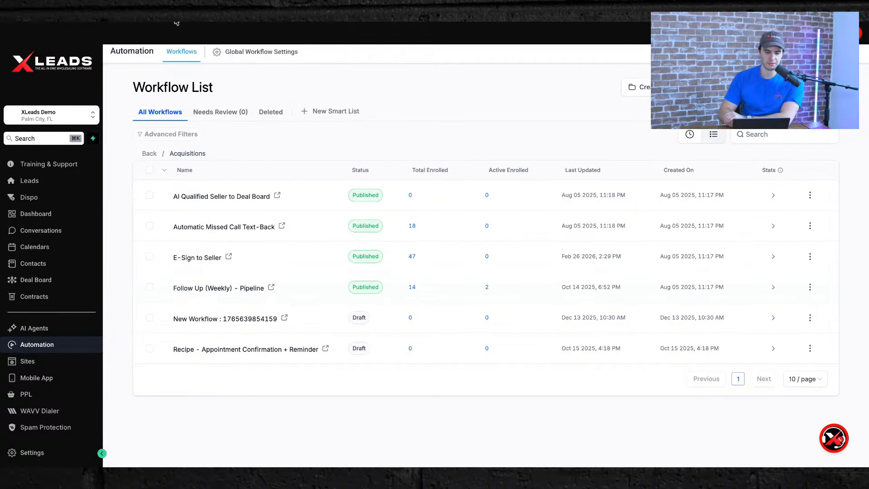
left_click(29, 346)
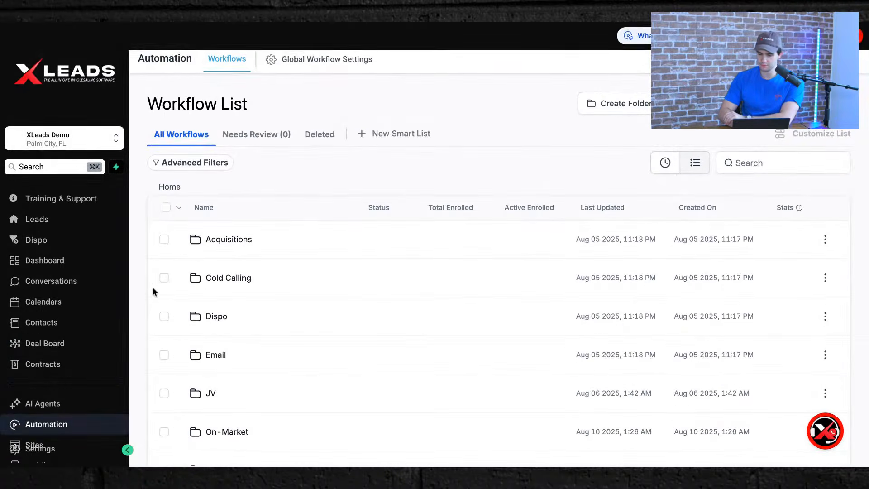
scroll(23, 307, "down", 3)
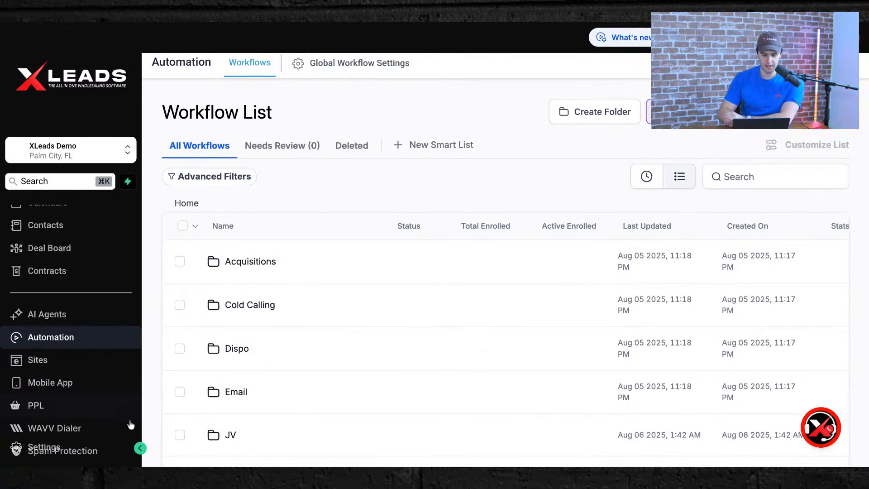
left_click(140, 448)
scroll(213, 351, "down", 3)
scroll(213, 351, "up", 3)
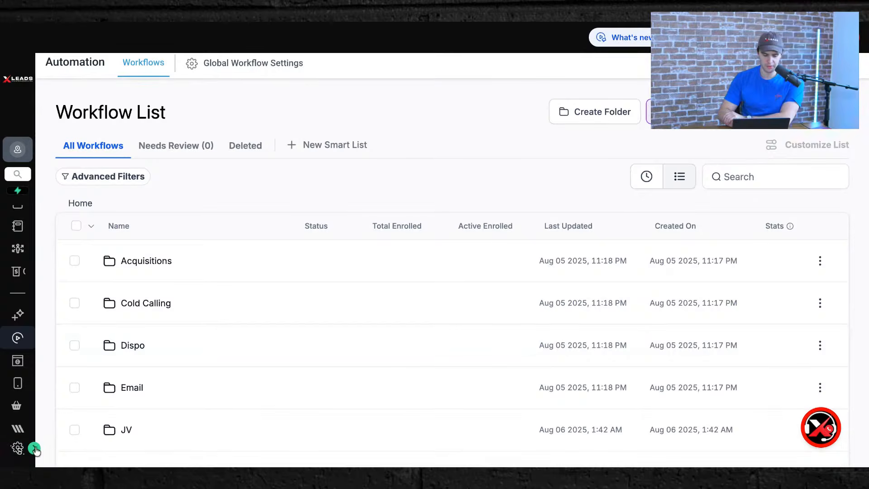
left_click(35, 449)
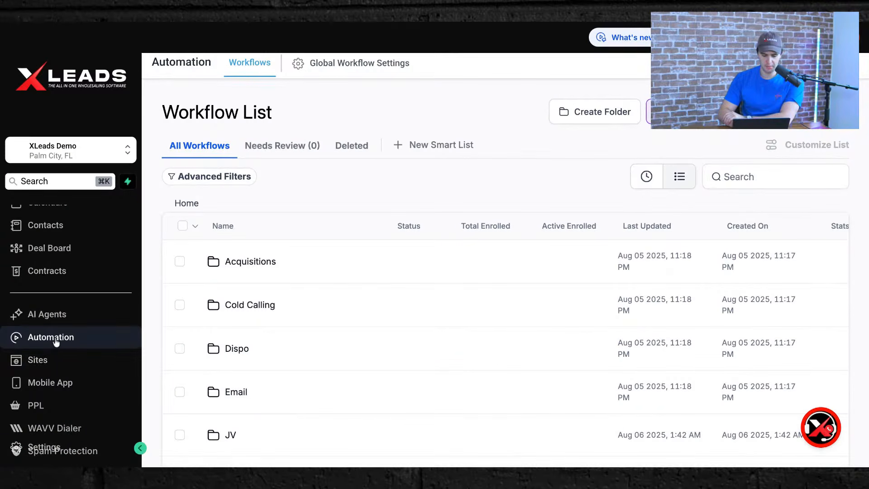
Reopen Acquisitions and open the Follow Up (Weekly) - Pipeline workflow.
left_click(236, 262)
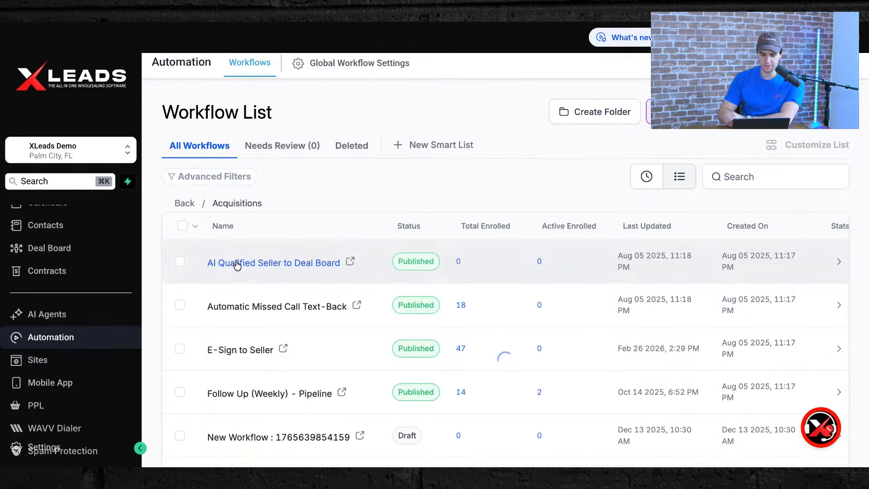
scroll(327, 357, "down", 2)
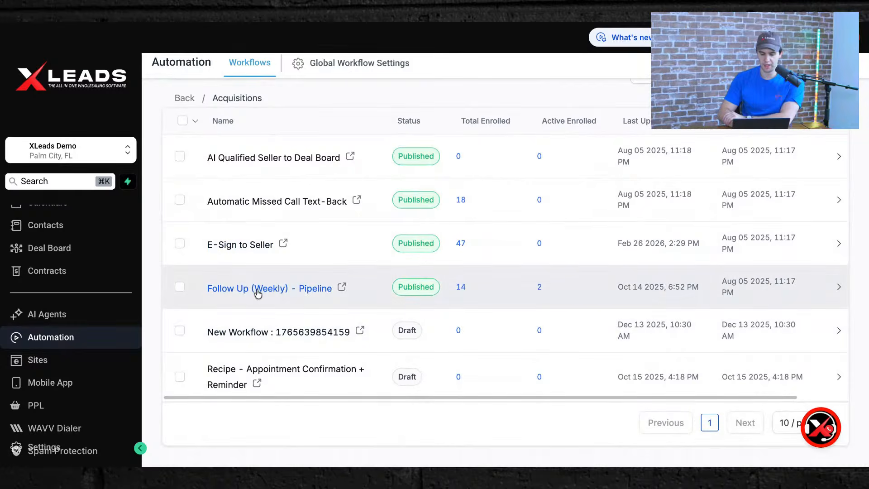
left_click(257, 292)
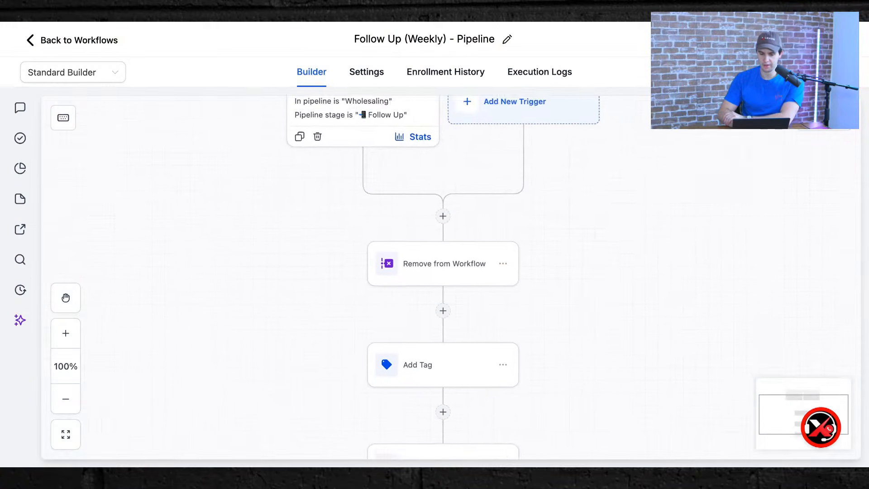
Zoom and pan the builder canvas to 73% to view the workflow's trigger and steps.
scroll(519, 148, "up", 2)
scroll(551, 136, "down", 5)
scroll(551, 137, "right", 1)
scroll(485, 128, "up", 2)
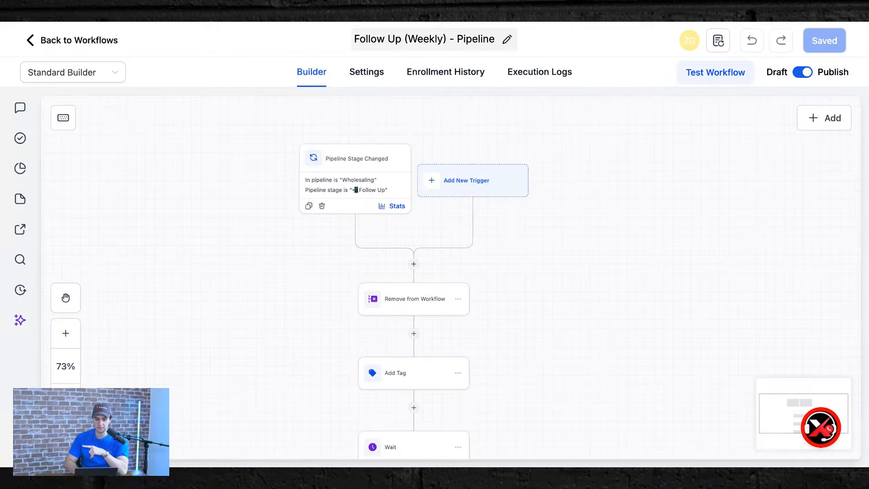
Open and close the support chat, then go back to the workflow list.
left_click(823, 430)
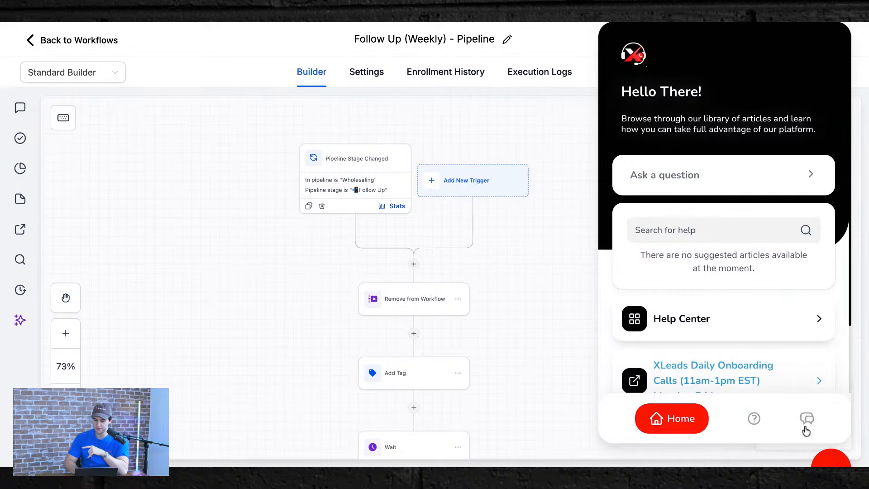
left_click(802, 424)
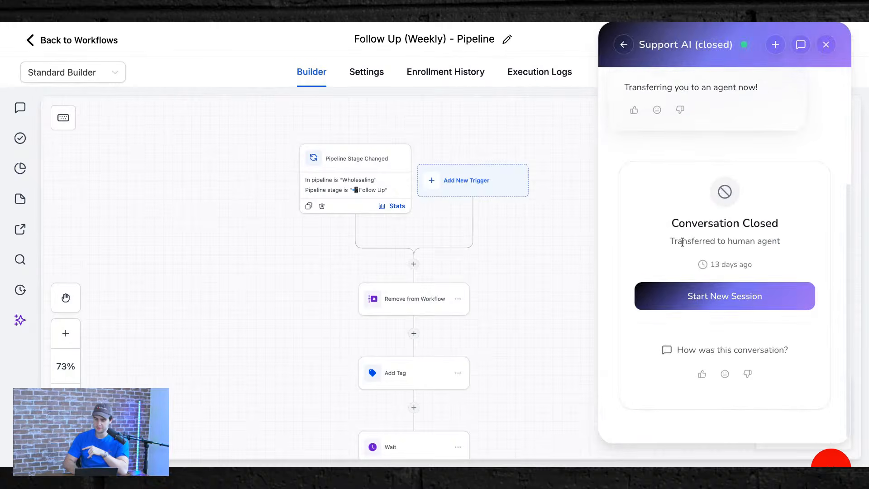
left_click(827, 46)
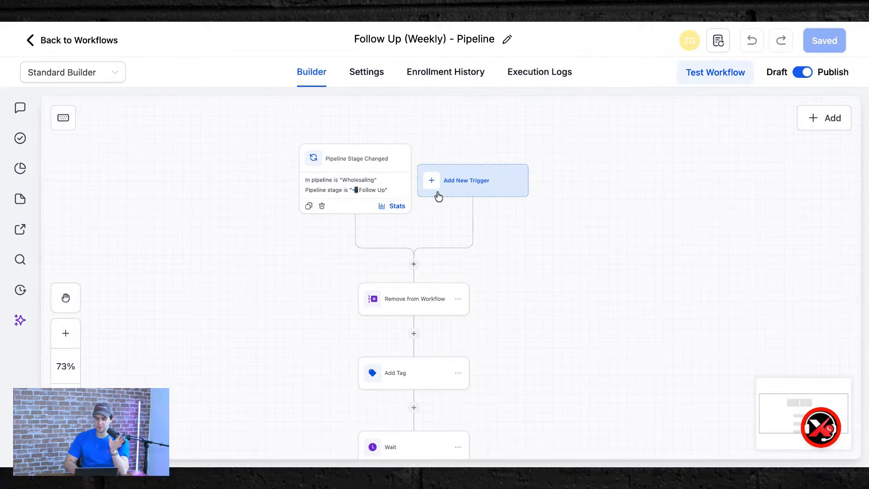
left_click(50, 42)
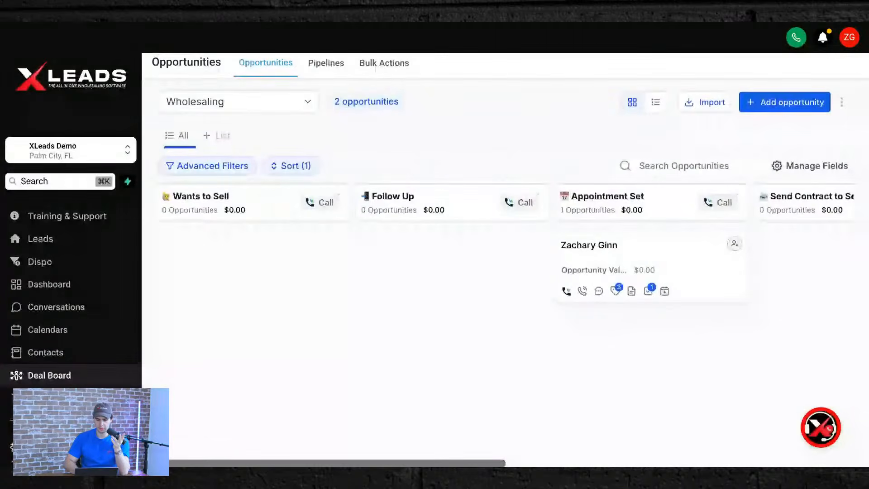
Keep the Wholesaling pipeline and drag the deal card through Follow Up into Wants to Sell.
left_click(229, 104)
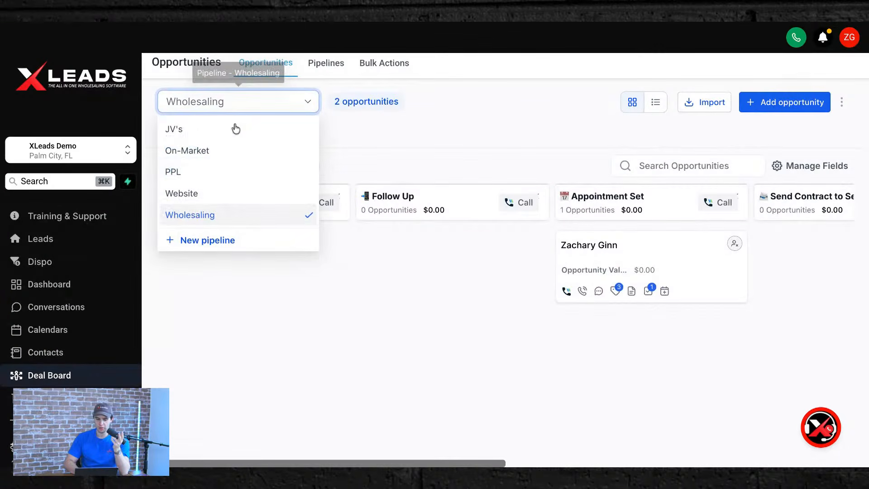
left_click(227, 283)
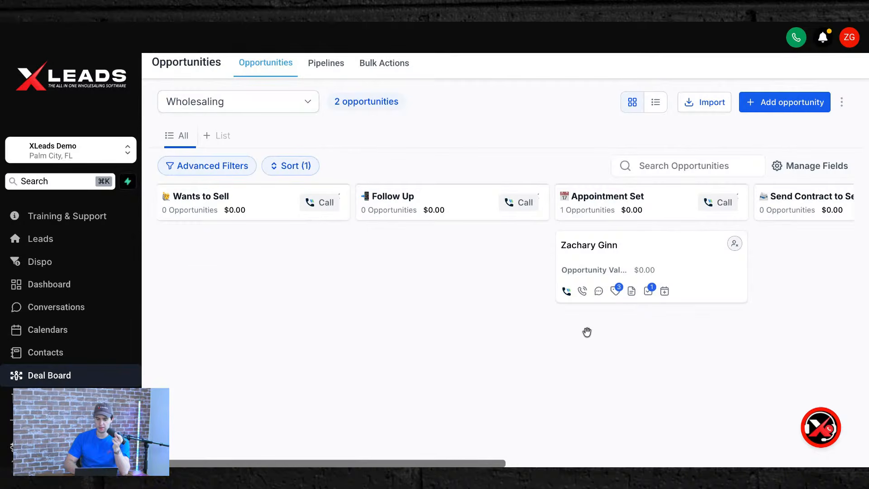
scroll(587, 332, "right", 3)
scroll(438, 257, "left", 3)
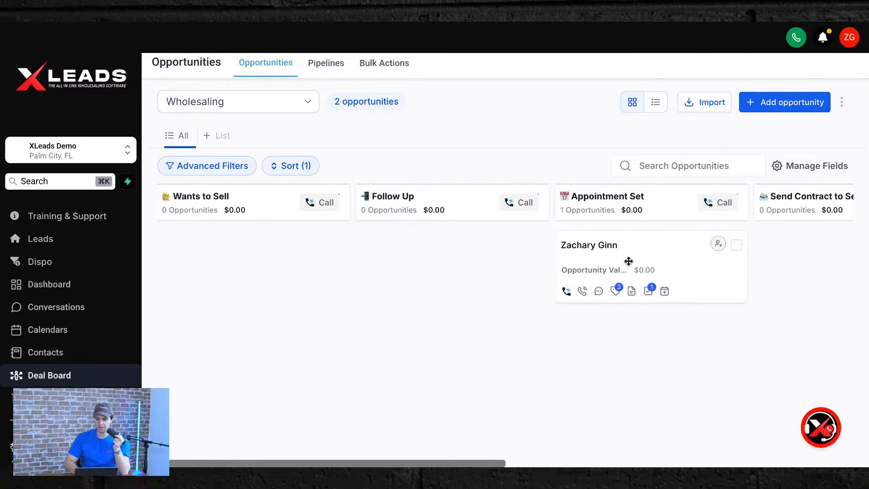
left_click_drag(639, 256, 476, 253)
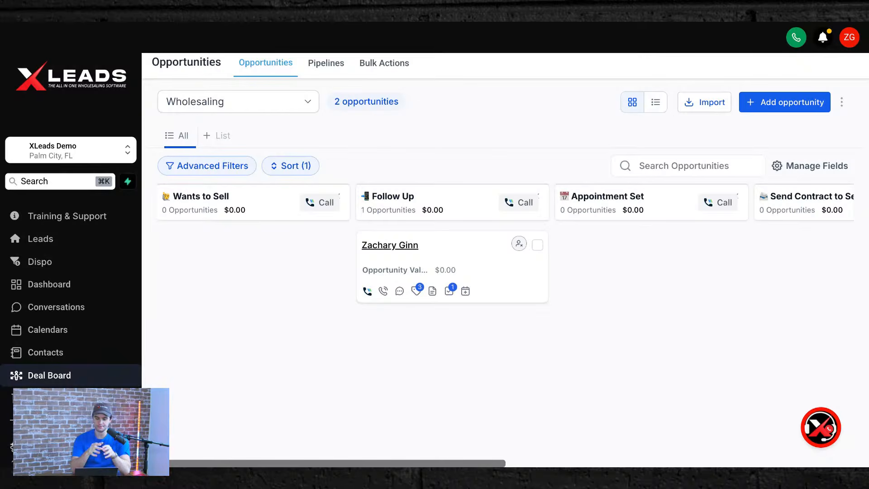
left_click_drag(472, 252, 285, 252)
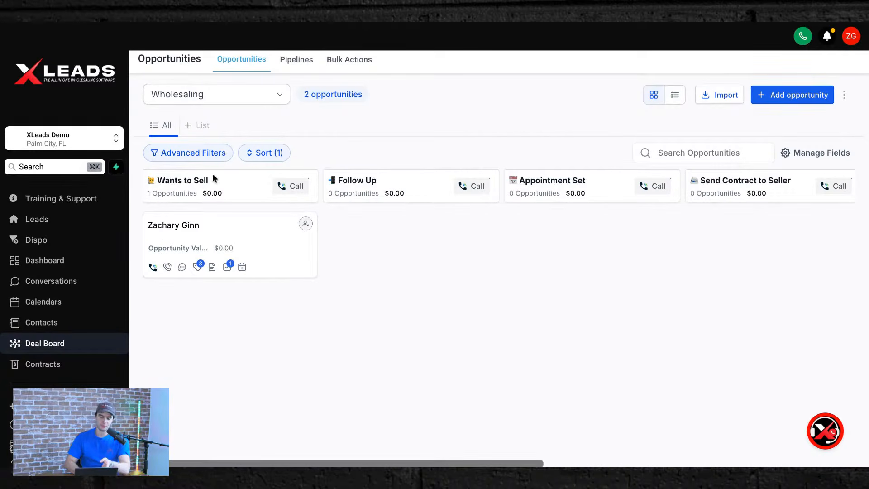
Drag the Wholesaling deal card from the Wants to Sell column back into Appointment Set.
scroll(320, 188, "right", 3)
scroll(438, 242, "right", 5)
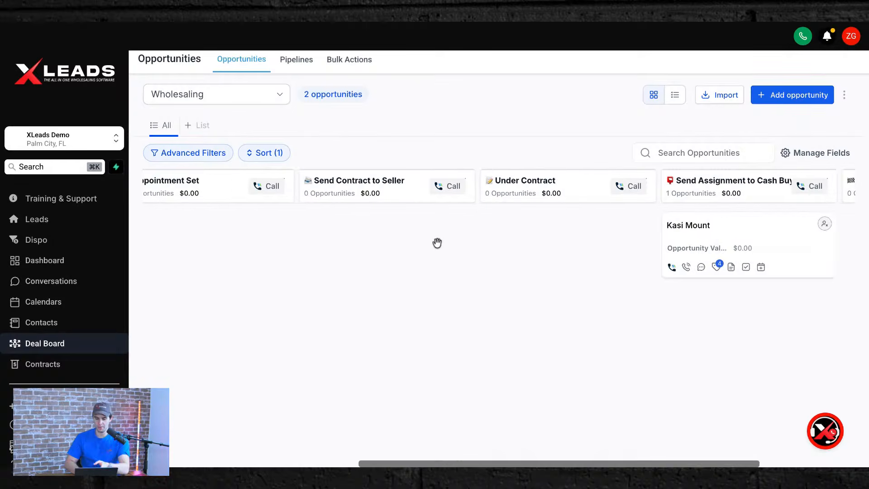
scroll(360, 254, "right", 2)
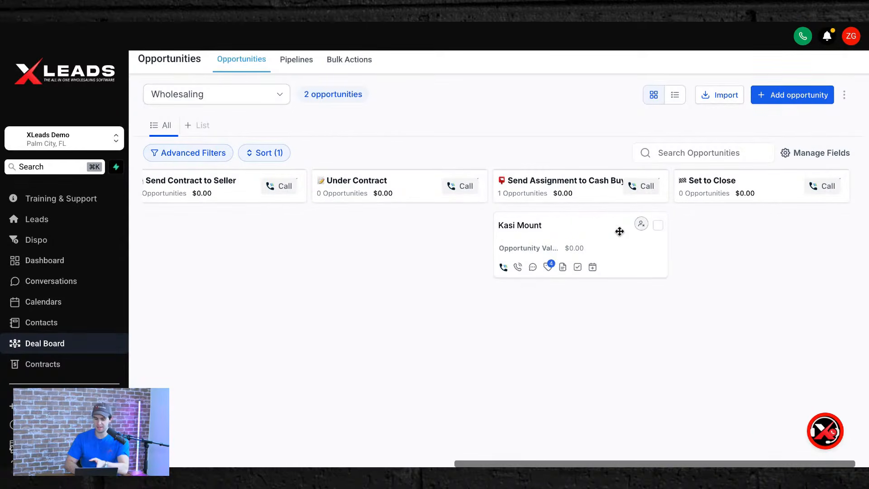
scroll(635, 254, "left", 6)
left_click_drag(219, 243, 222, 255)
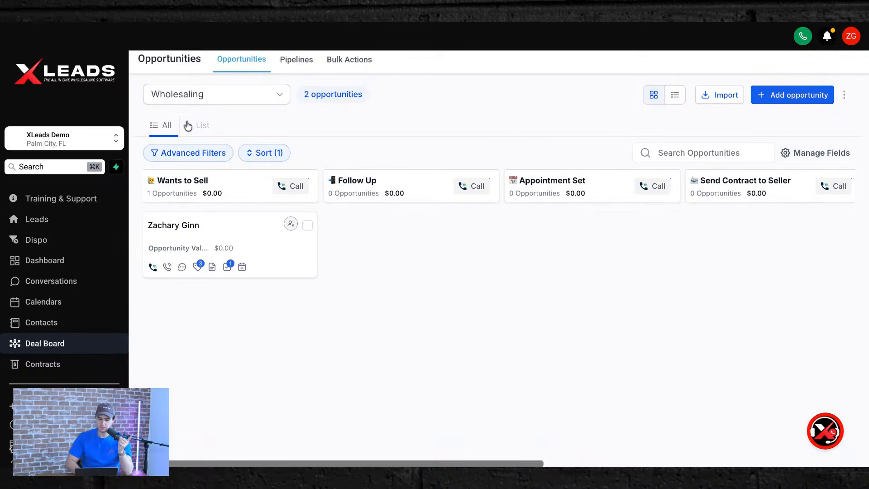
left_click_drag(213, 233, 208, 213)
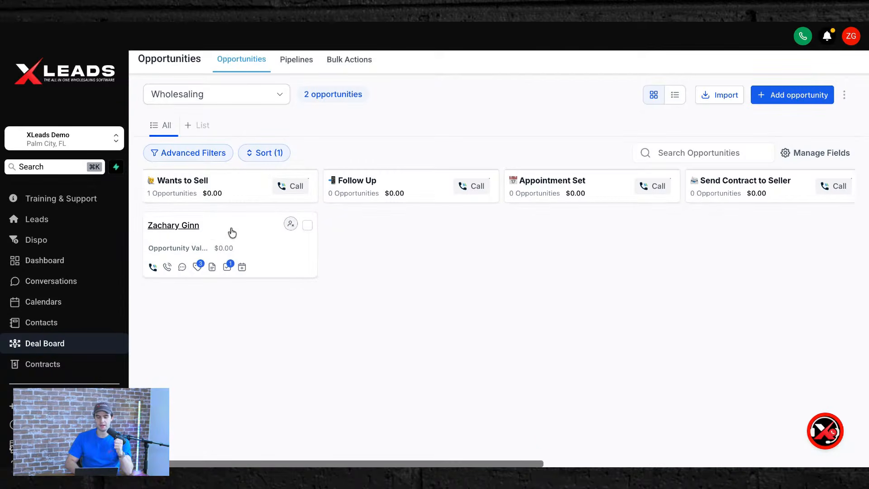
left_click_drag(232, 232, 649, 277)
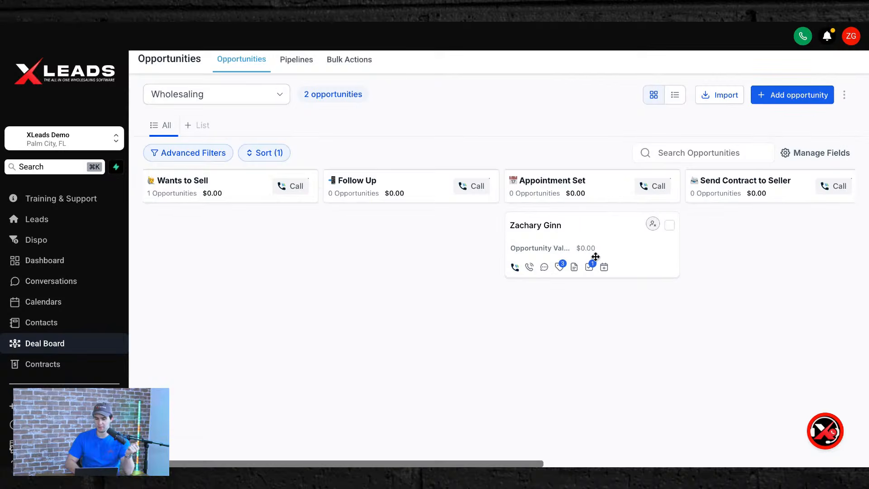
left_click(604, 268)
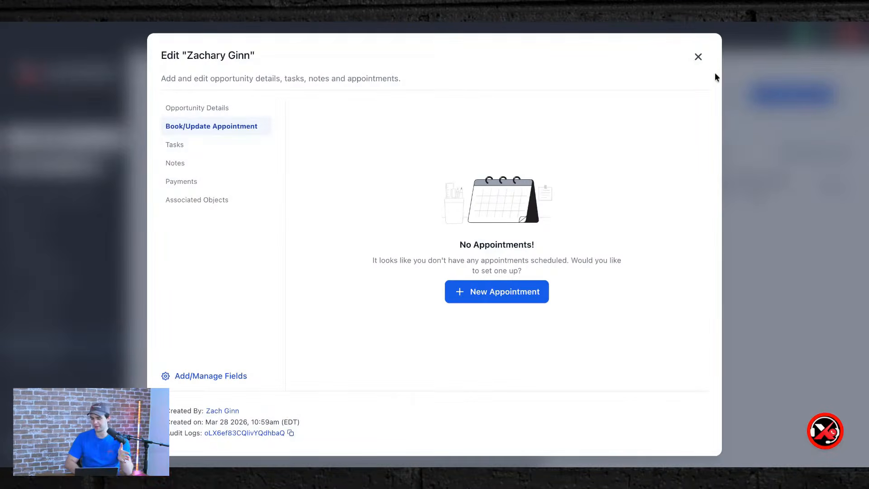
left_click(698, 57)
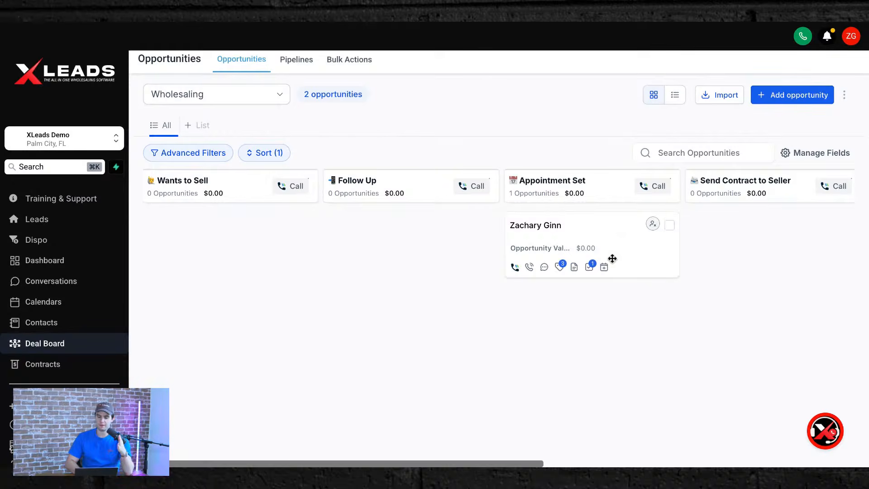
scroll(611, 258, "right", 5)
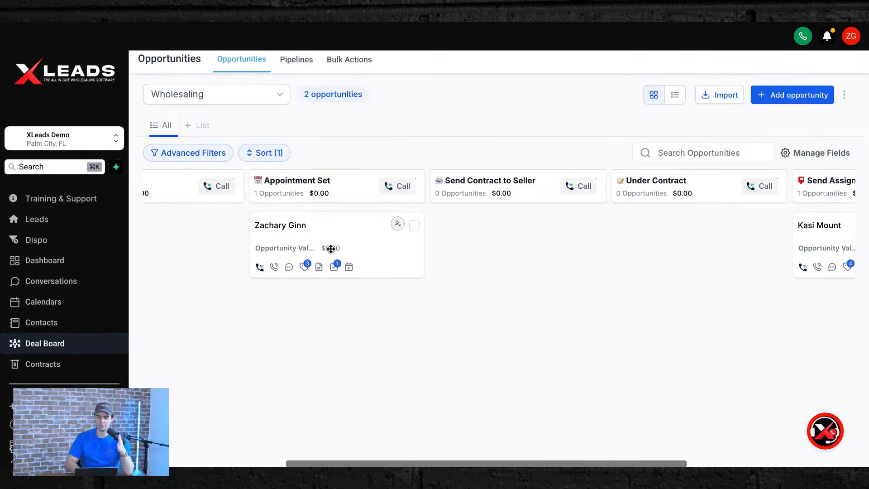
scroll(330, 249, "left", 4)
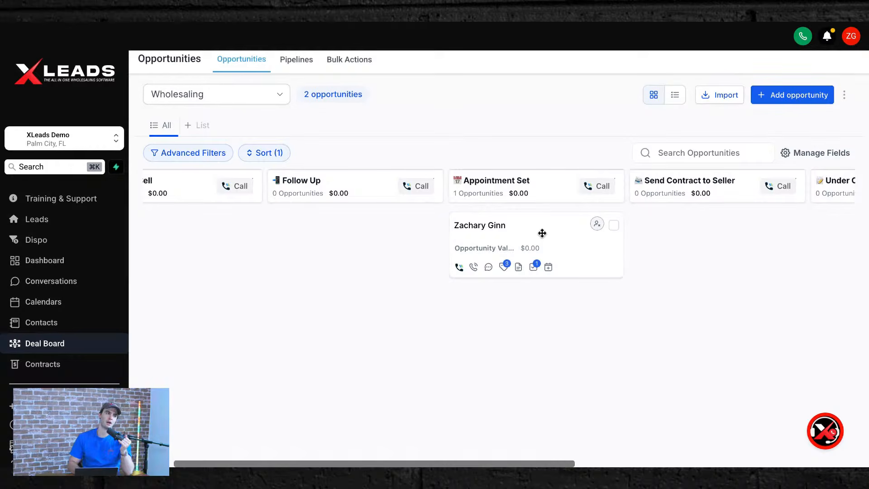
Drag the deal card from Appointment Set into Follow Up, leaving Appointment Set with 0 opportunities.
left_click_drag(550, 231, 374, 238)
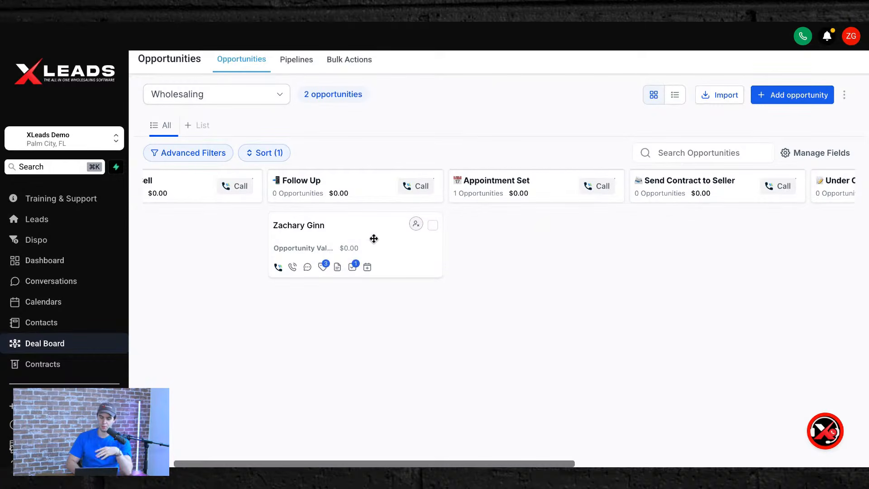
scroll(68, 353, "down", 2)
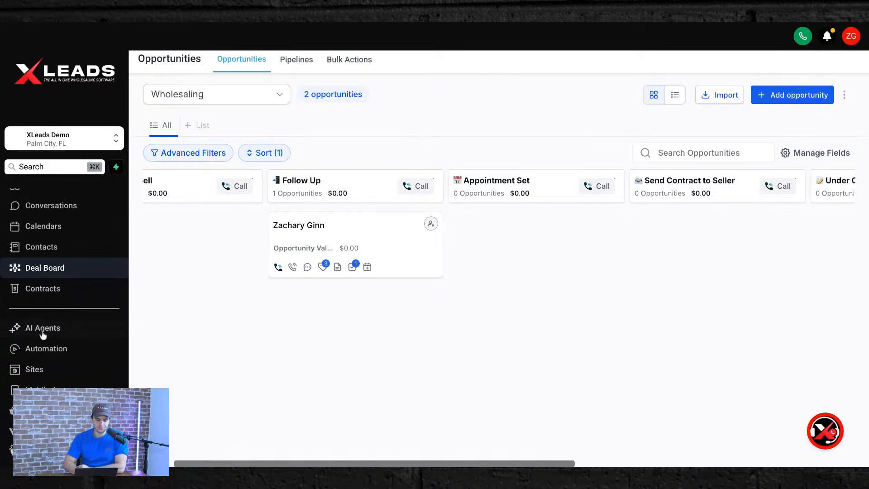
Go to Automation, open the Acquisitions folder, and open Follow Up (Weekly) - Pipeline.
left_click(43, 348)
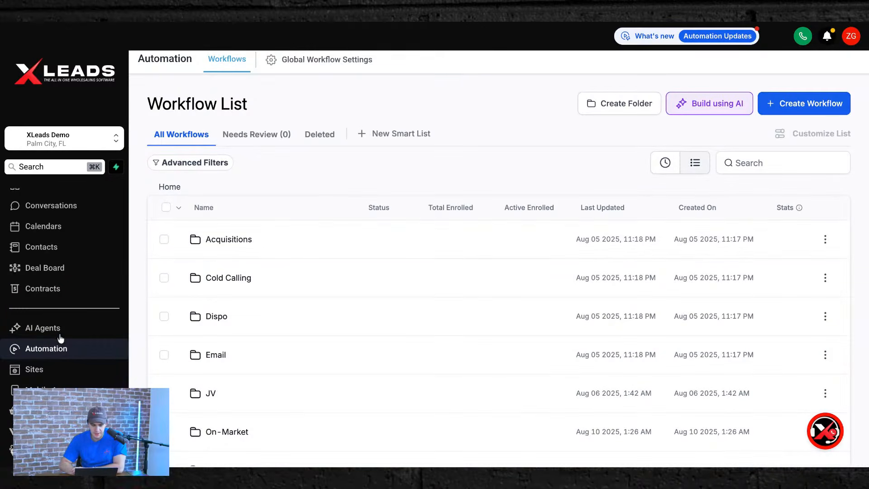
left_click(216, 239)
scroll(254, 295, "down", 1)
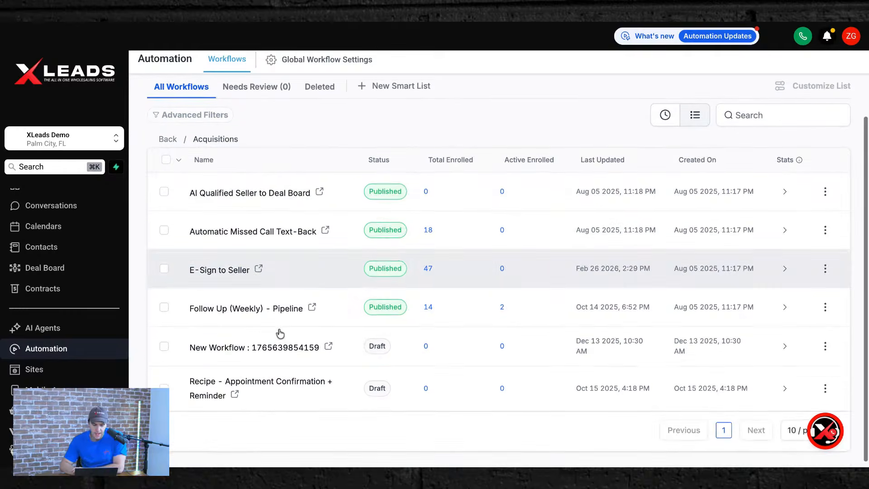
left_click(269, 311)
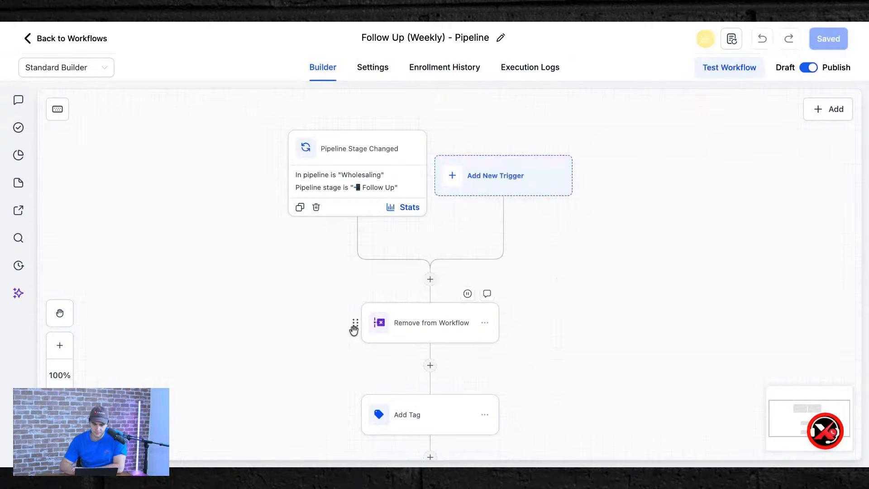
Inspect the Remove from Workflow step and the Pipeline Stage Changed trigger settings.
scroll(353, 330, "down", 7)
scroll(424, 291, "up", 6)
left_click(424, 292)
left_click(844, 105)
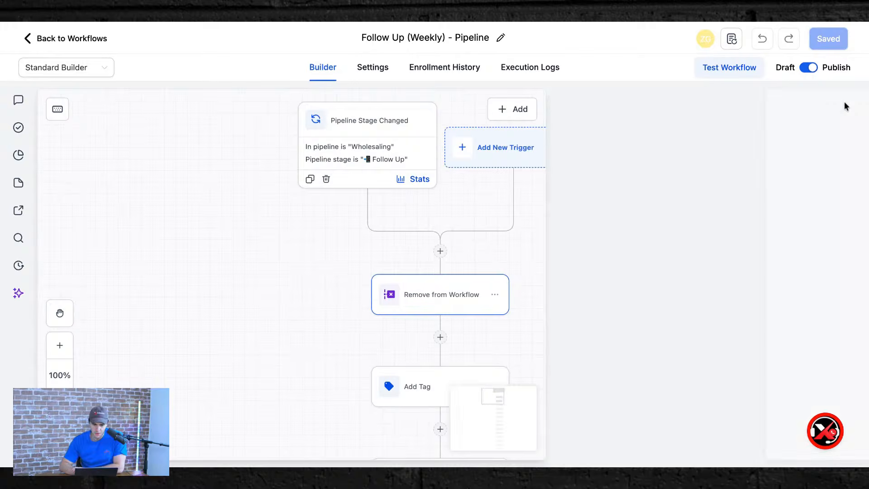
left_click(363, 115)
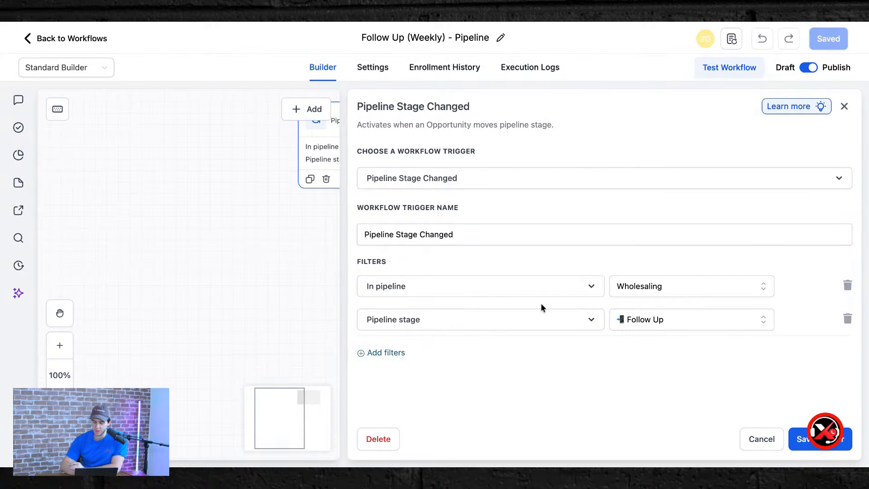
left_click(843, 108)
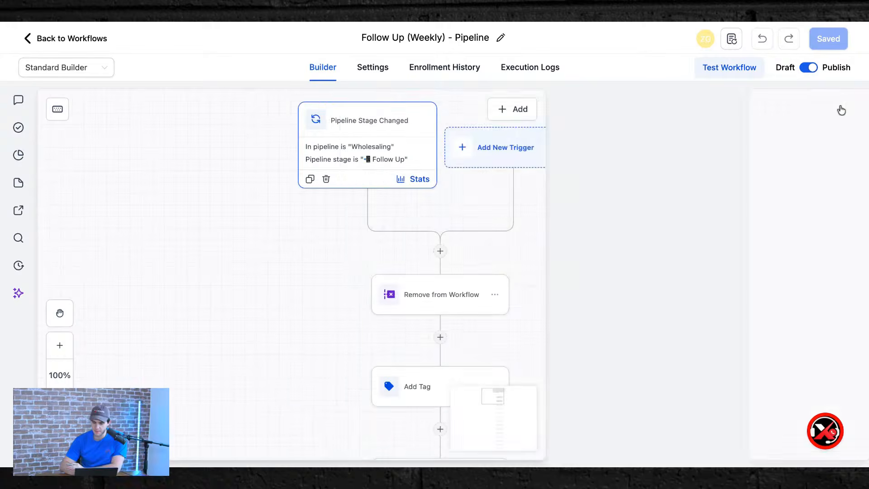
Recheck Remove from Workflow, then view the Add Tag step applying the 'follow up' tag.
scroll(234, 330, "down", 3)
left_click(437, 217)
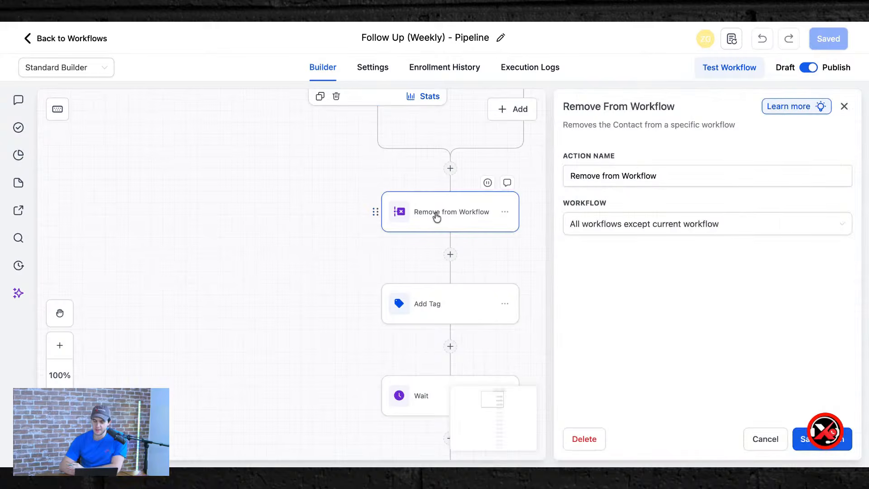
left_click(843, 107)
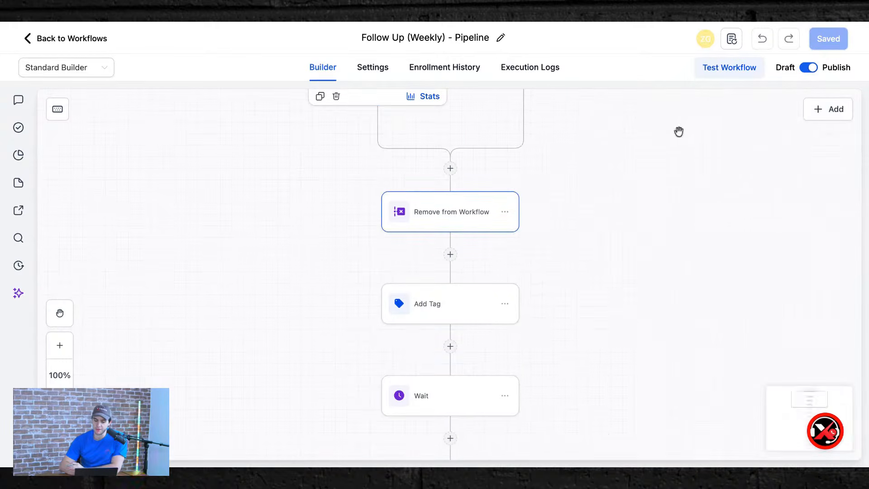
left_click(406, 222)
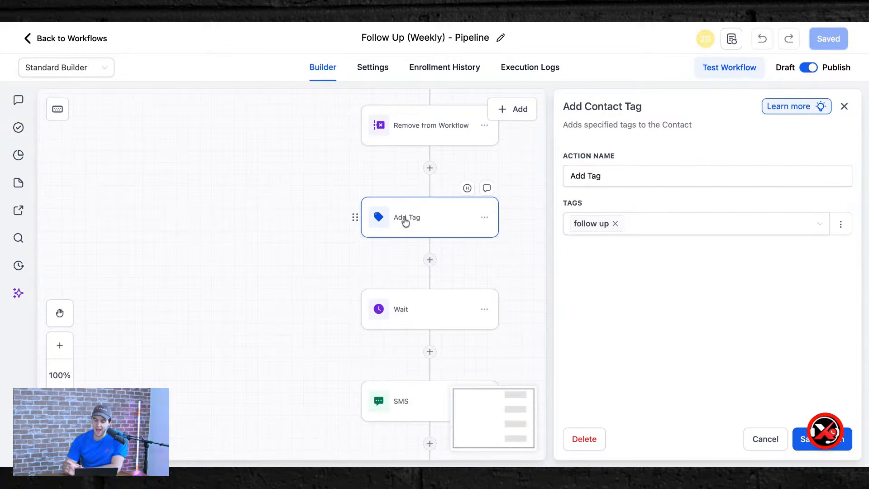
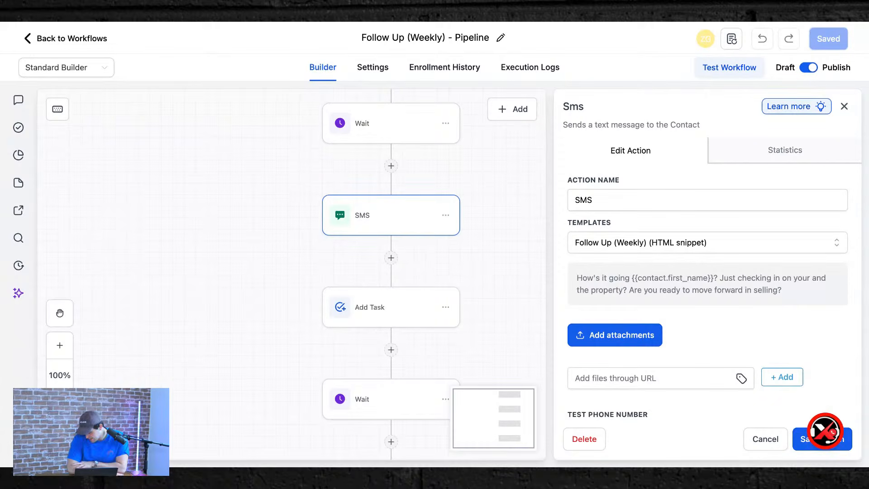
Inspect the Add Task follow-up call, the first 7-day Wait, and the SMS message settings.
left_click(384, 312)
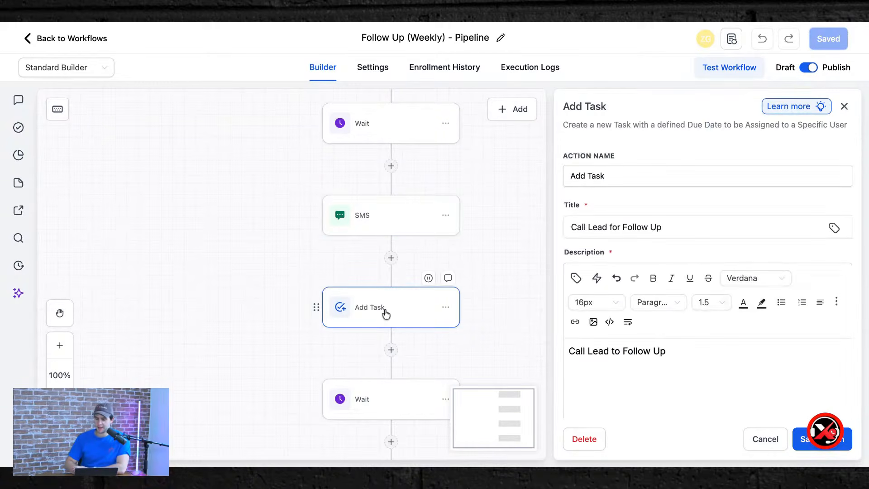
scroll(661, 289, "down", 4)
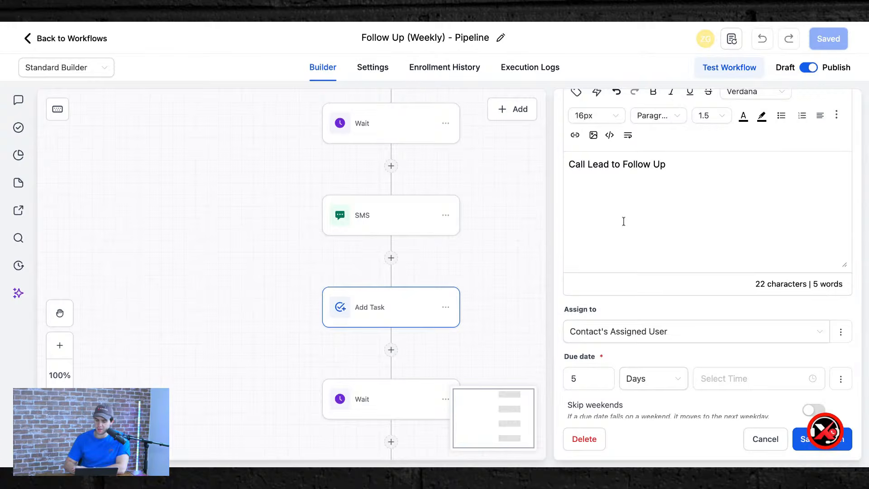
scroll(620, 231, "down", 2)
scroll(226, 369, "down", 4)
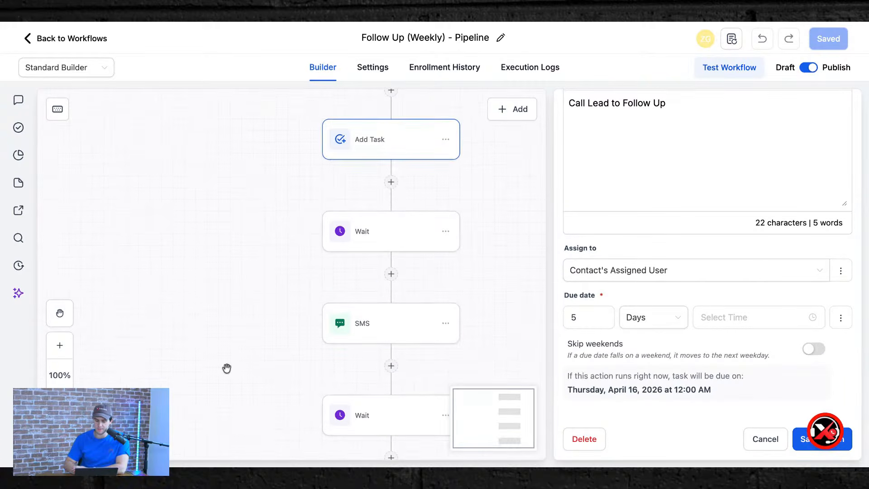
left_click(400, 233)
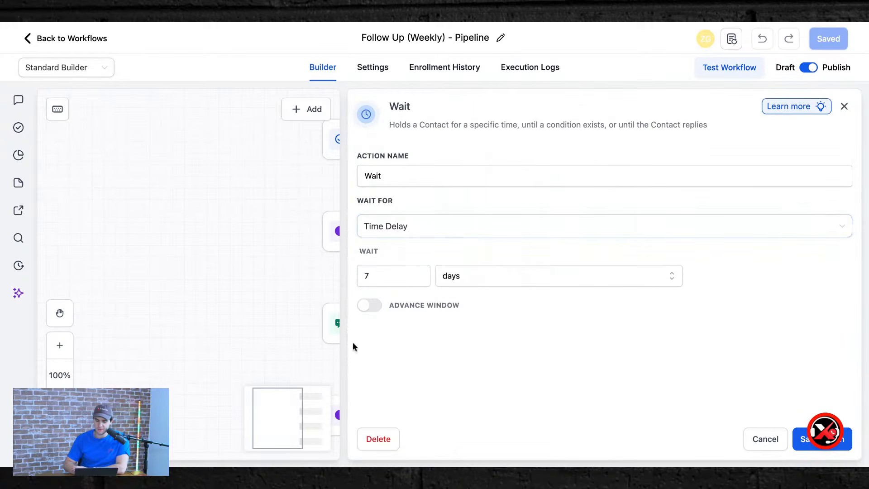
left_click(342, 326)
left_click(844, 106)
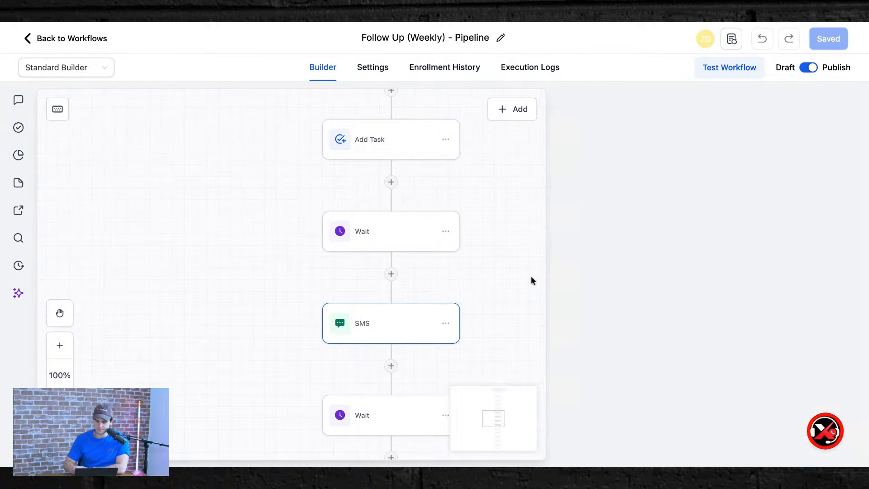
Scroll further down the workflow and open a later Wait step's settings.
scroll(531, 281, "down", 3)
scroll(371, 310, "down", 3)
scroll(370, 310, "down", 5)
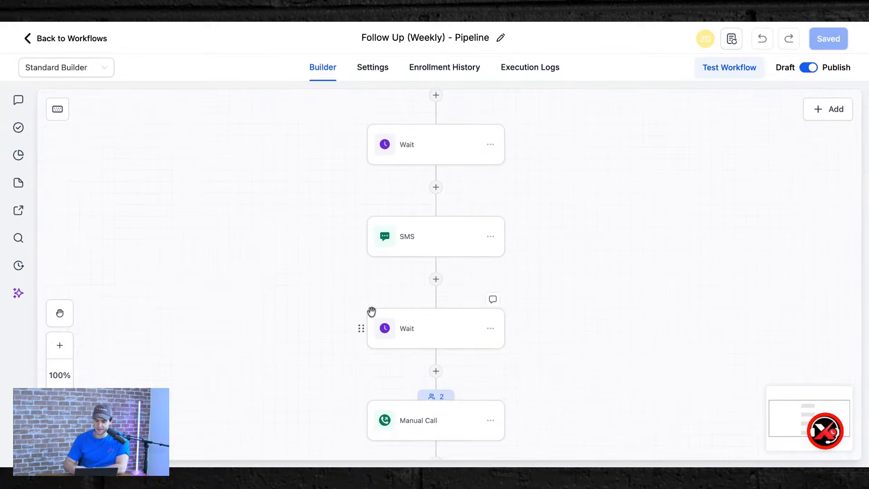
scroll(456, 180, "up", 15)
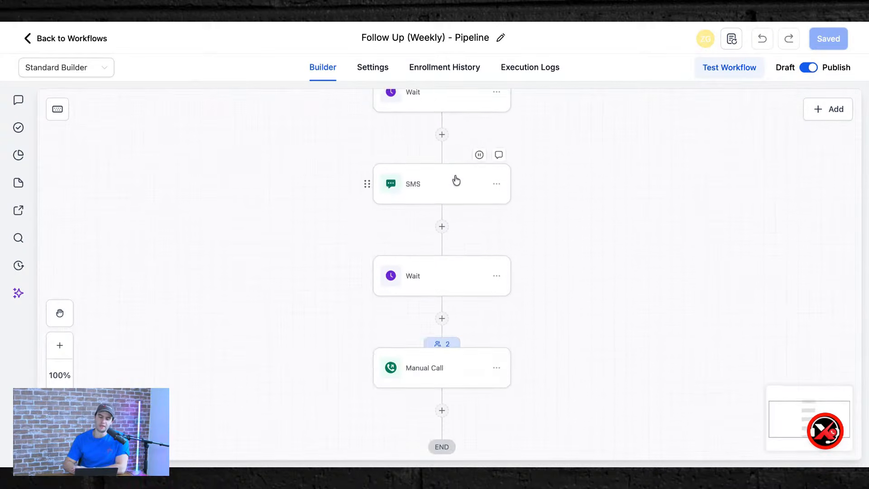
scroll(456, 180, "down", 4)
scroll(514, 304, "down", 2)
scroll(514, 305, "down", 5)
scroll(554, 394, "down", 10)
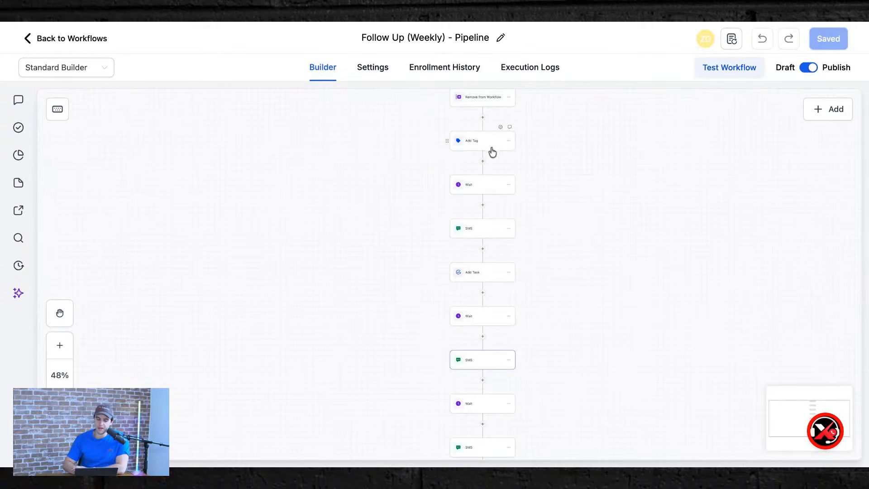
left_click(475, 191)
left_click(458, 275)
left_click(396, 276)
key("BackSpace")
type("1")
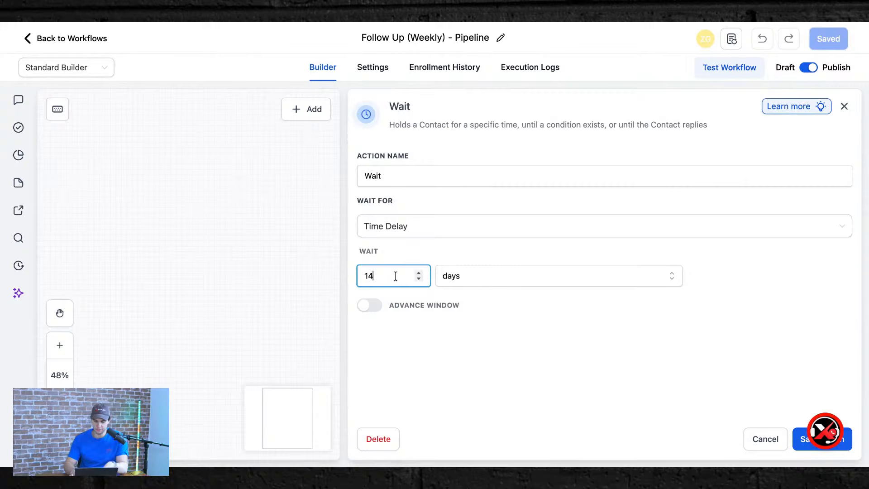
type("4")
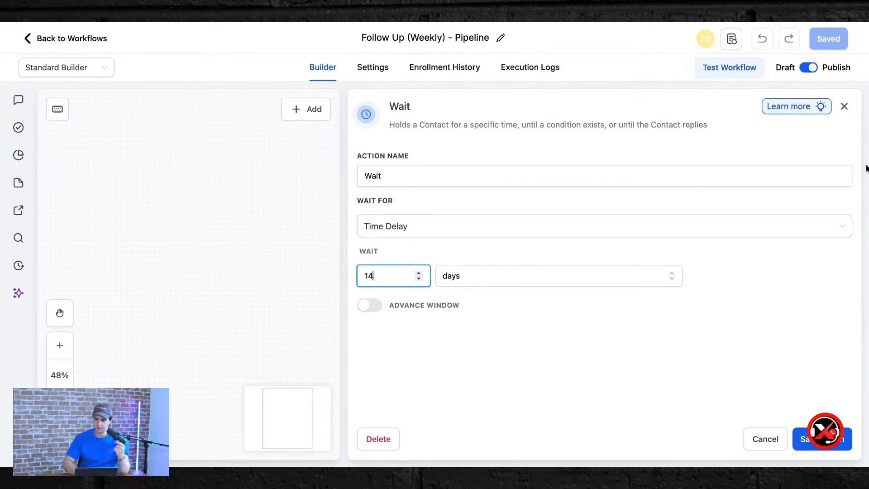
left_click(844, 107)
scroll(430, 238, "down", 10)
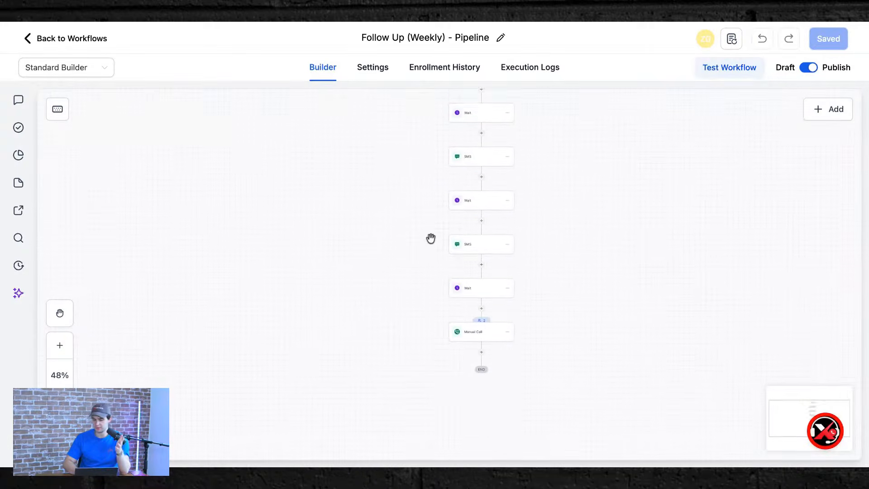
scroll(467, 172, "up", 1)
left_click(468, 182)
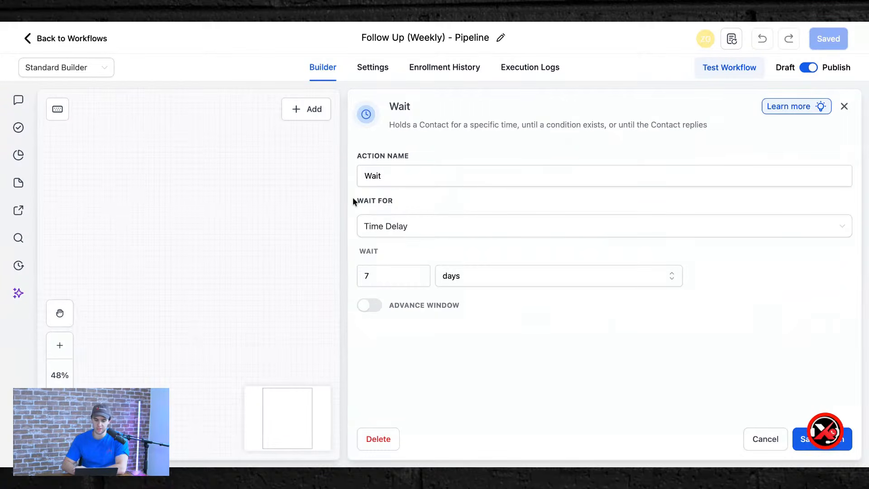
left_click(844, 107)
scroll(388, 194, "down", 2)
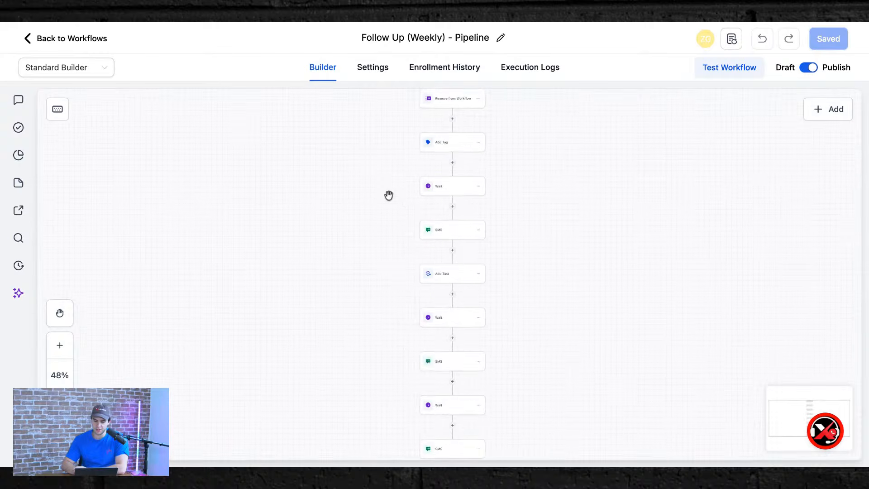
From the Deal Board, drag the seller's card from Follow Up into Send Contract to Seller.
left_click(40, 37)
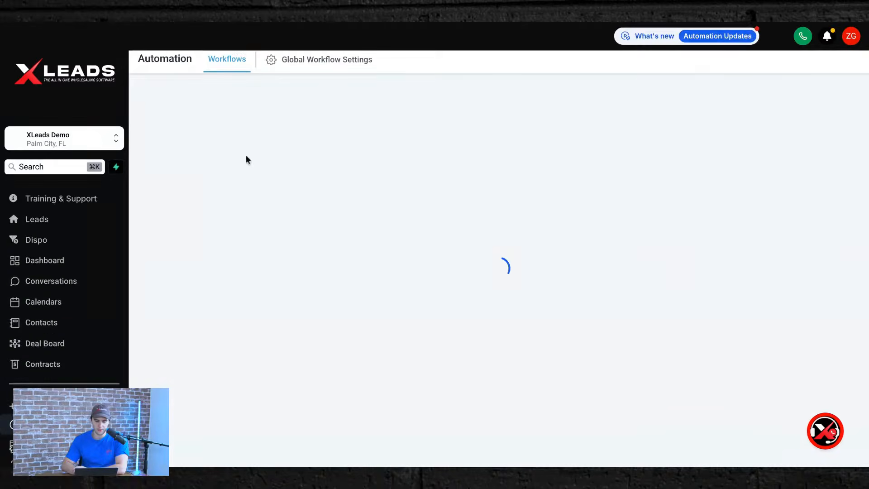
scroll(353, 336, "down", 2)
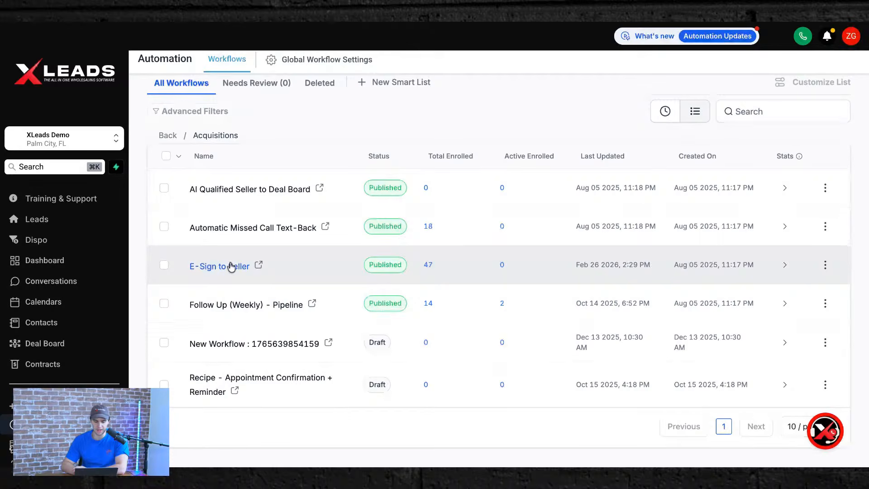
scroll(54, 351, "down", 2)
left_click(45, 286)
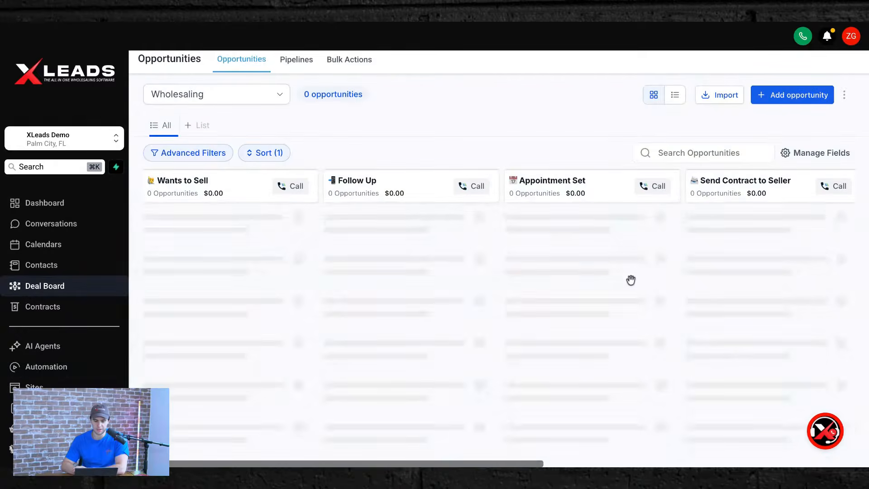
scroll(564, 243, "right", 3)
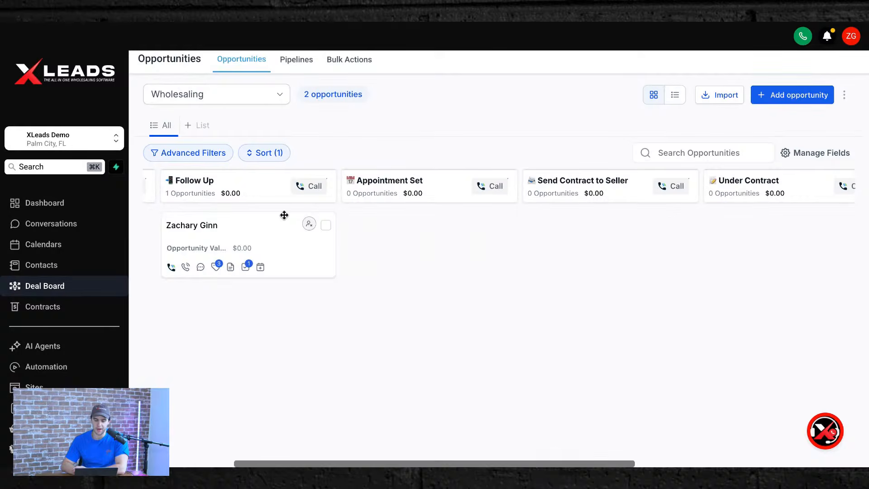
left_click_drag(230, 227, 611, 230)
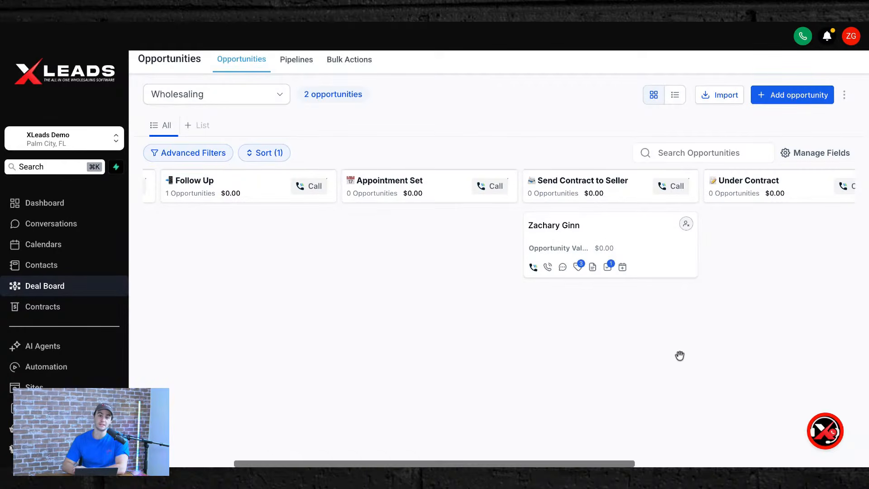
Glance at Contracts, then on the deal board reveal the lost, abandoned and won drop zones.
left_click(30, 312)
left_click(37, 290)
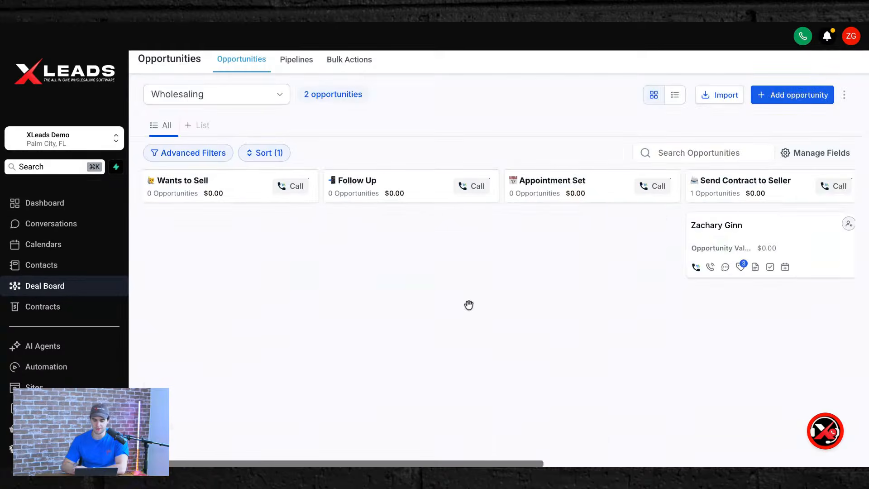
scroll(516, 239, "right", 3)
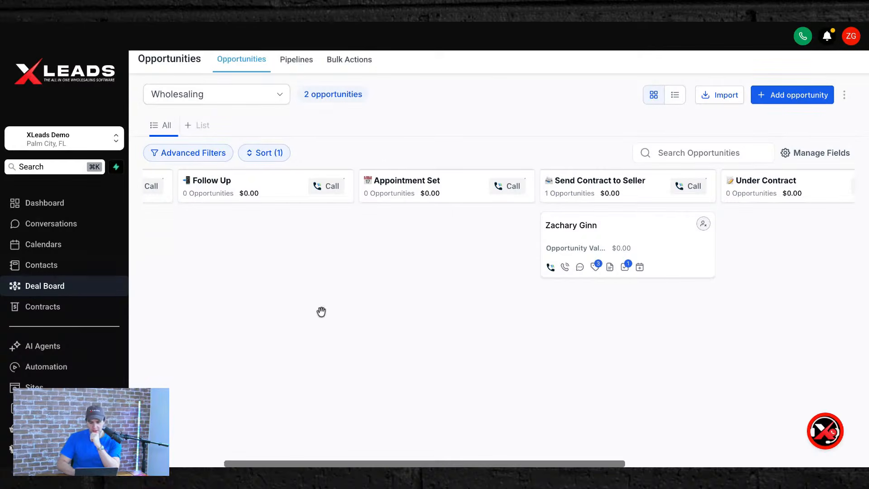
mouse_move(626, 234)
left_mouse_down()
mouse_move(375, 243)
mouse_move(638, 238)
left_mouse_up()
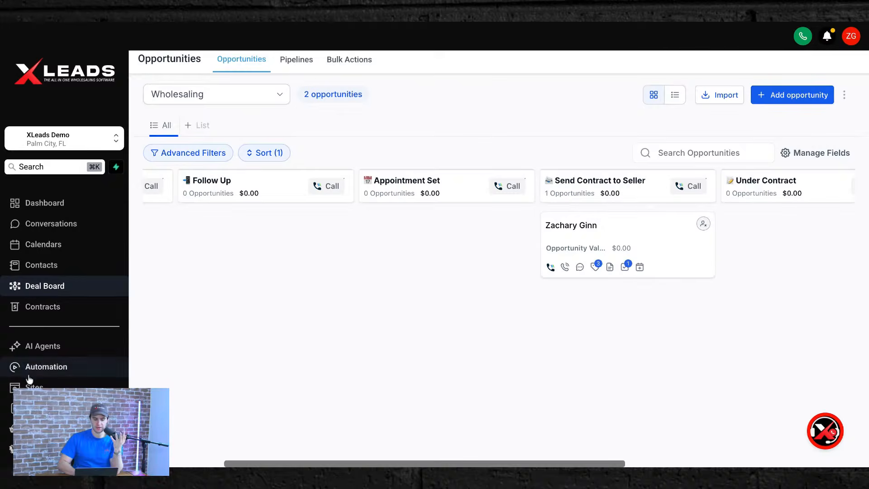
Open Acquisitions' E-Sign to Seller workflow, view its Send Documents & Contracts template, then go back.
left_click(40, 366)
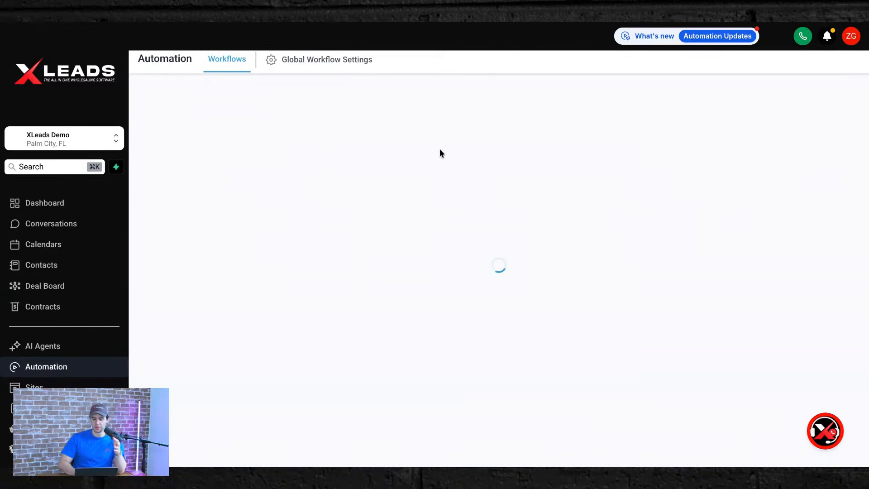
left_click(214, 242)
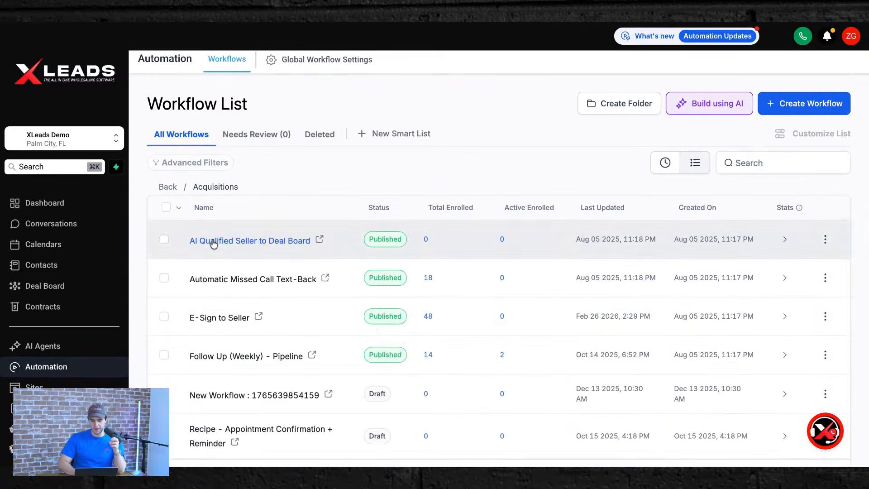
scroll(371, 323, "down", 1)
left_click(222, 273)
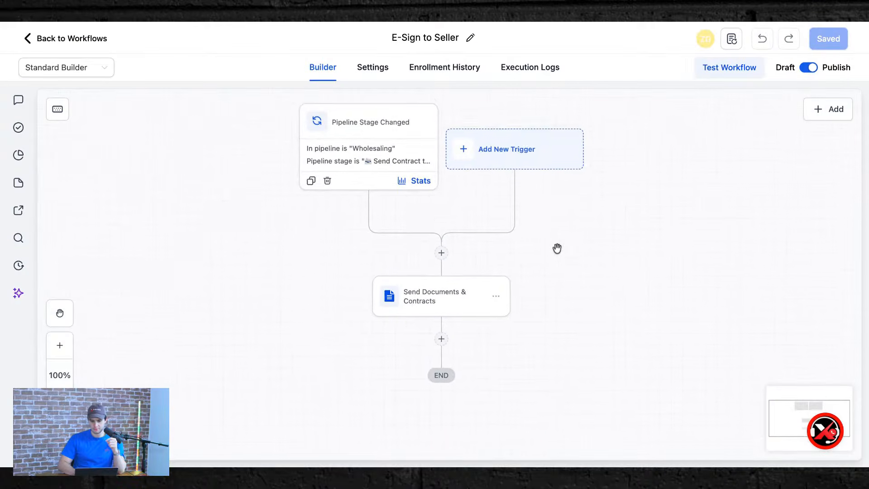
left_click(441, 303)
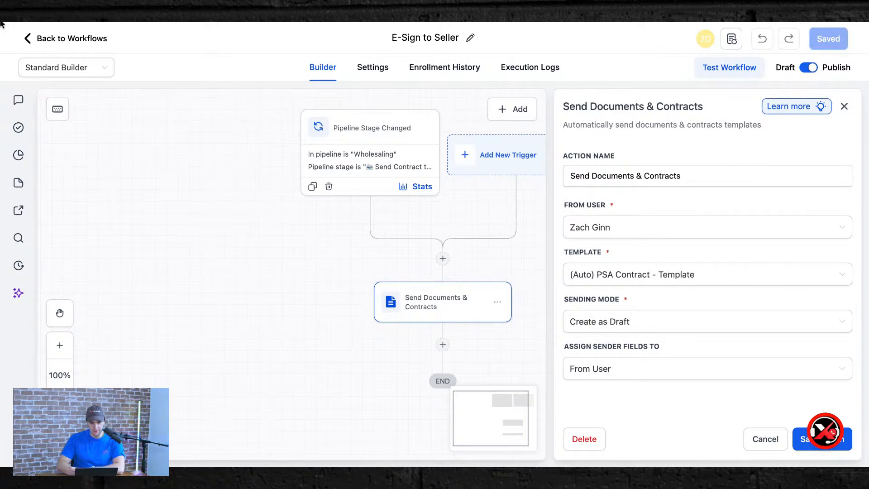
left_click(24, 40)
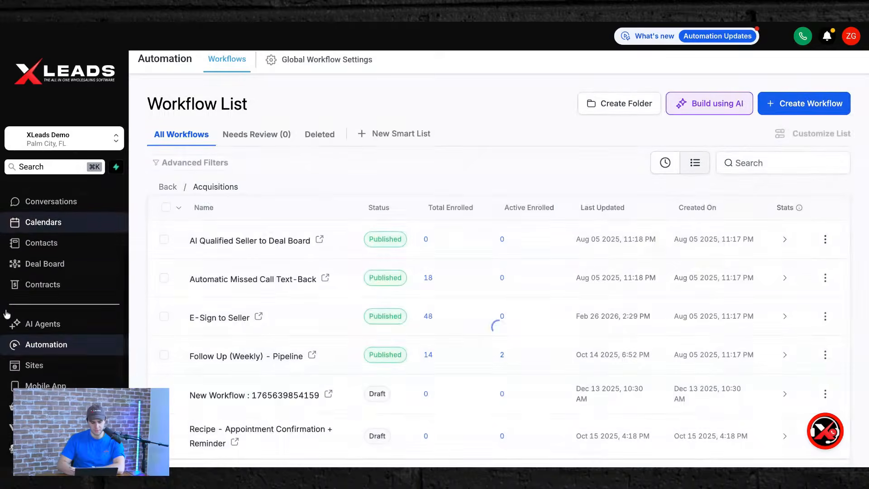
Open (Auto) PSA Contract - Template from All Documents & Contracts.
left_click(32, 290)
mouse_move(321, 72)
left_click(316, 99)
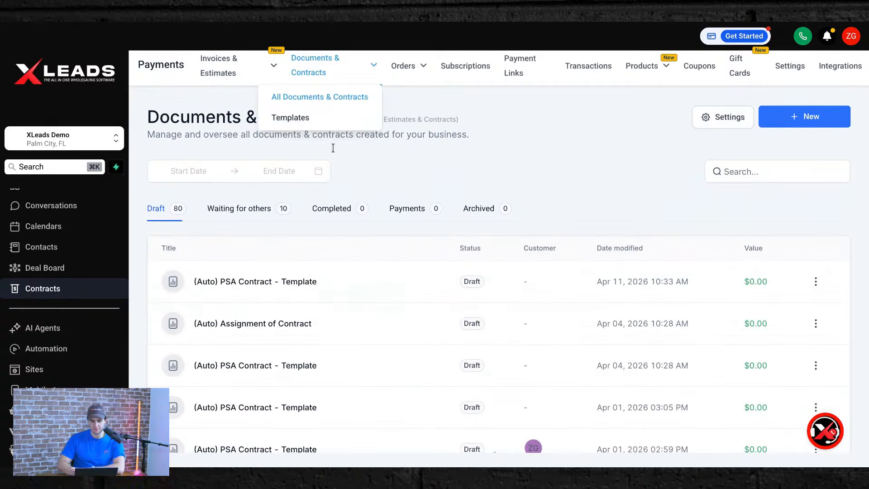
left_click(246, 283)
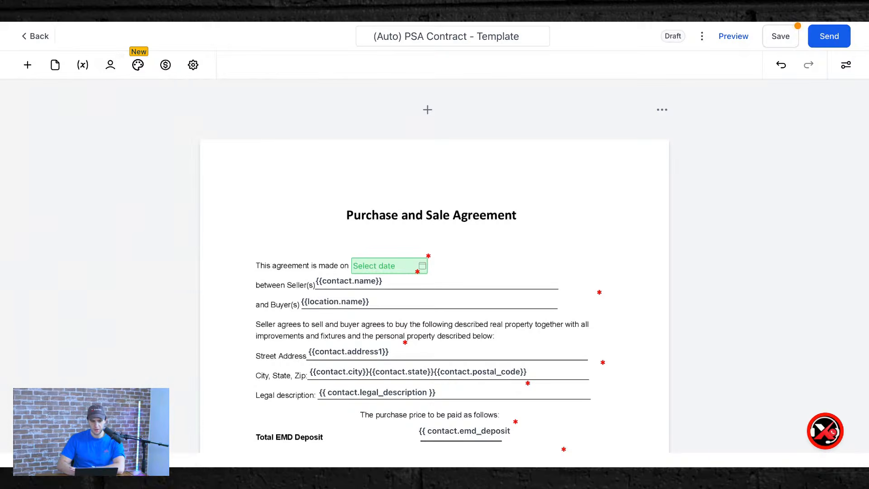
Set the agreement date to today, 2026-04-11, using the calendar.
left_click(421, 268)
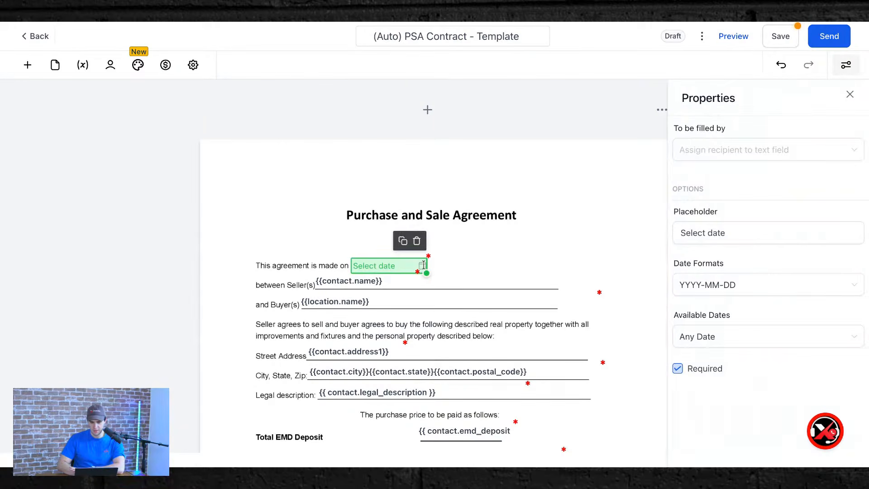
left_click(506, 220)
left_click(422, 268)
left_click(422, 268)
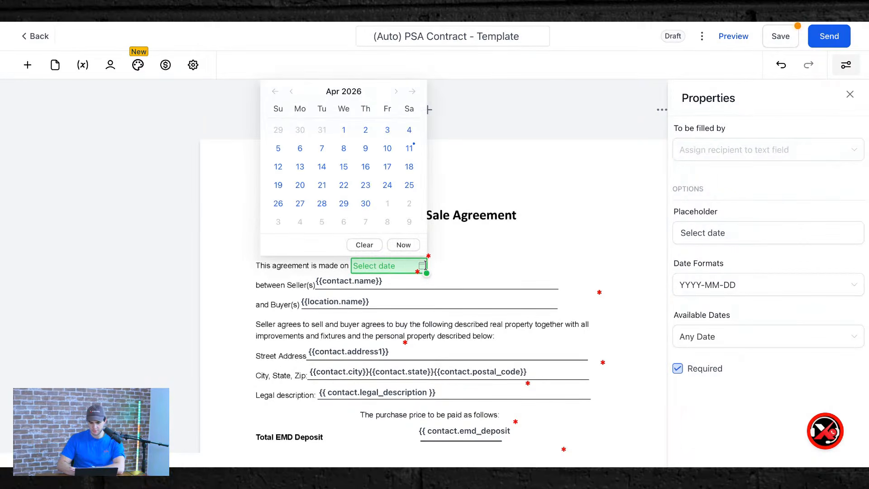
left_click(402, 243)
left_click(511, 260)
Type a seller name into the Seller field, then leave the editor without saving.
left_click(360, 283)
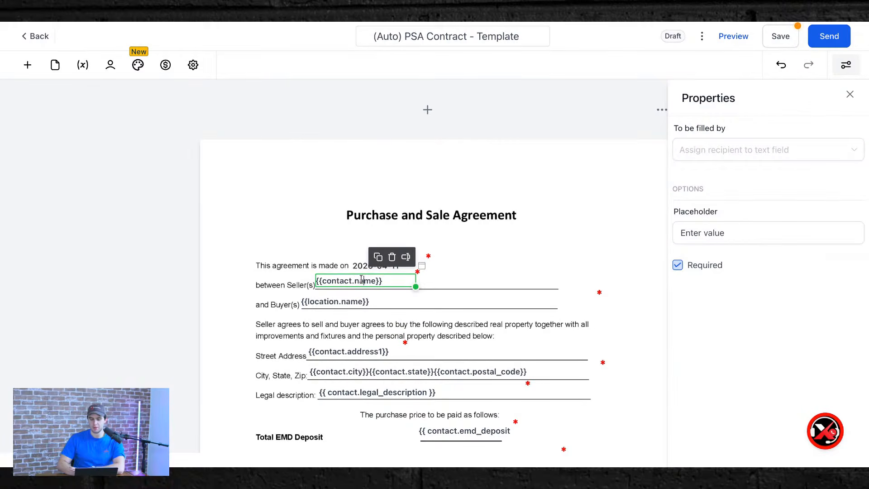
key("ctrl+a")
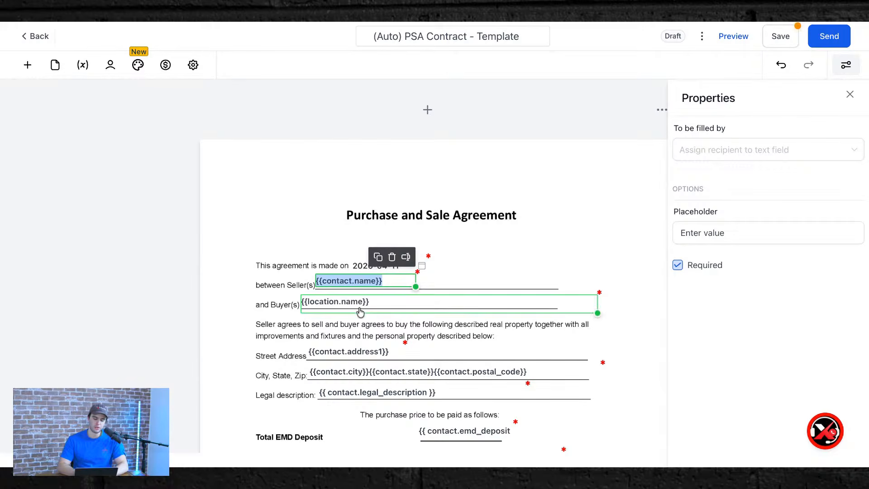
left_click(360, 328)
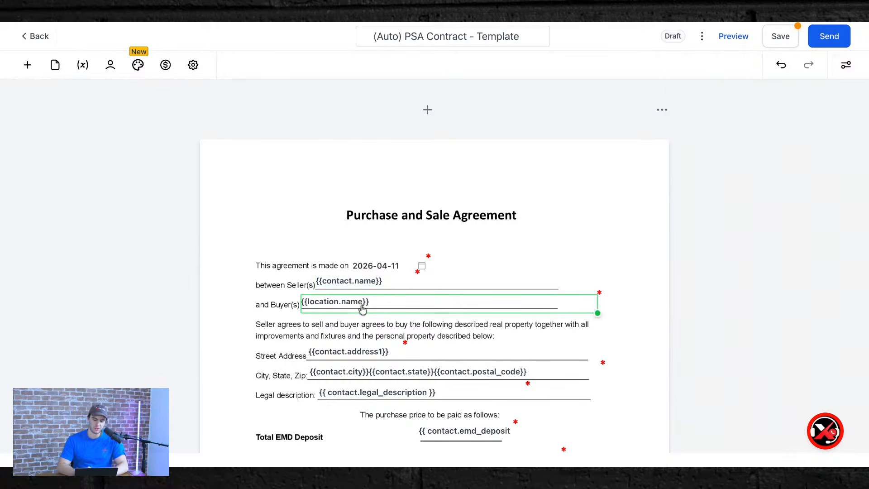
left_click(340, 285)
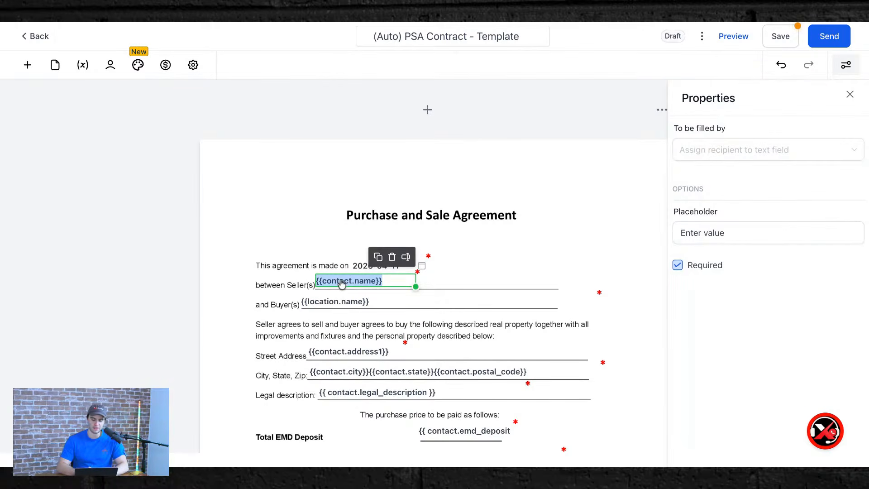
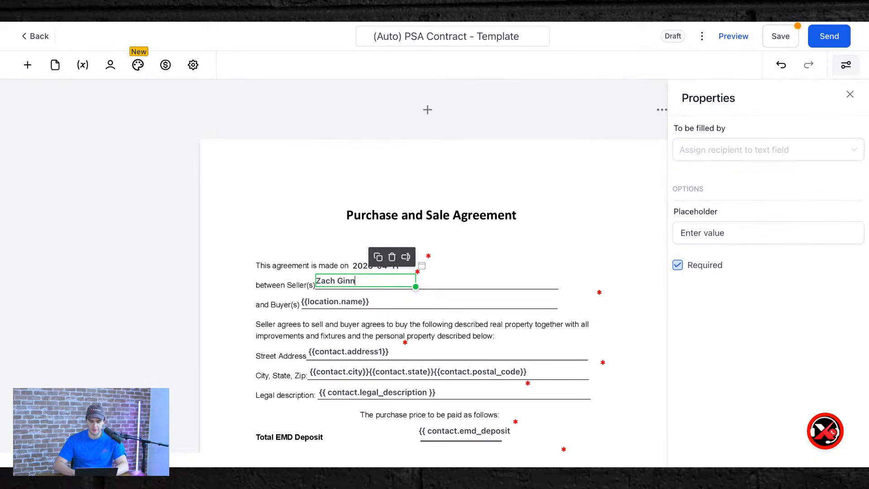
left_click(342, 308)
left_click(363, 355)
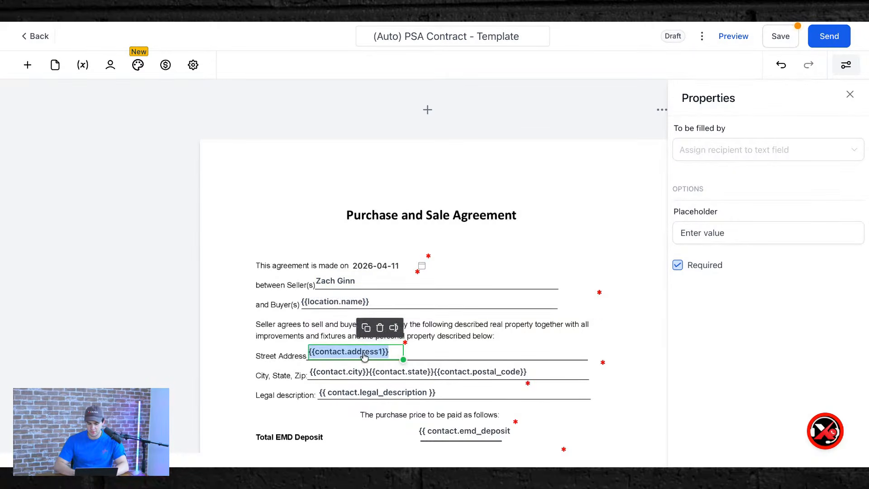
scroll(369, 371, "down", 5)
scroll(369, 371, "down", 15)
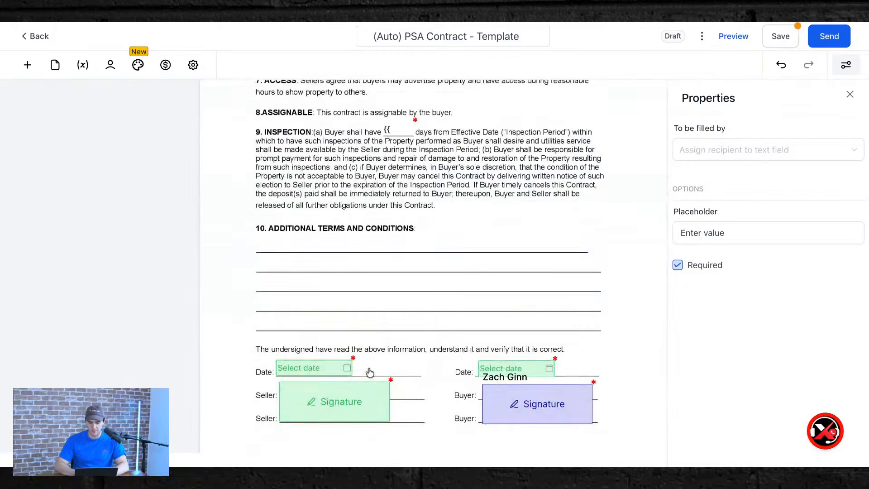
scroll(314, 134, "up", 1)
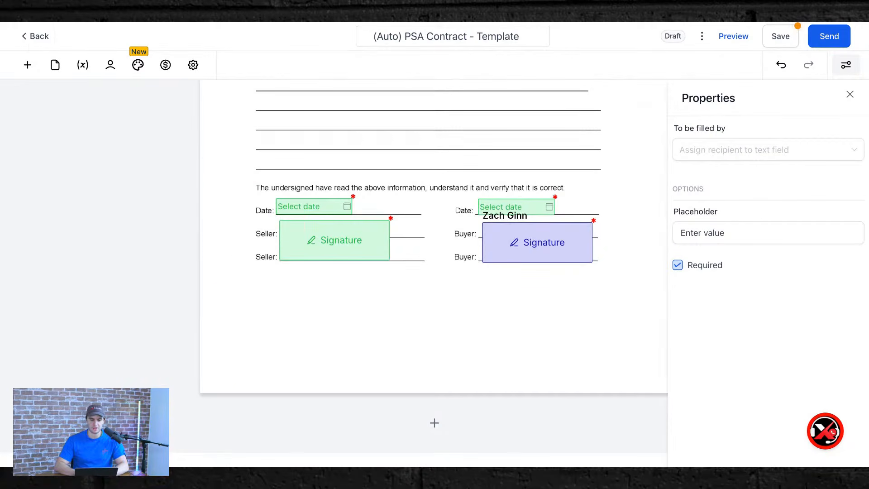
left_click(33, 40)
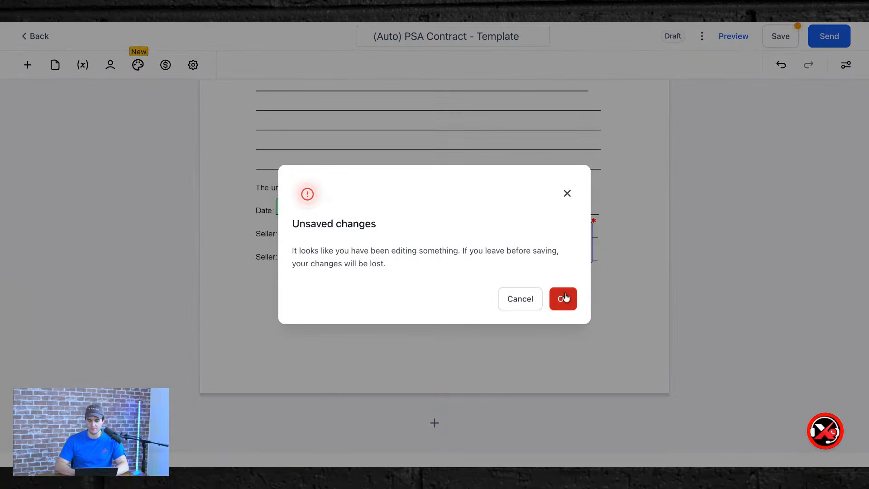
left_click(563, 299)
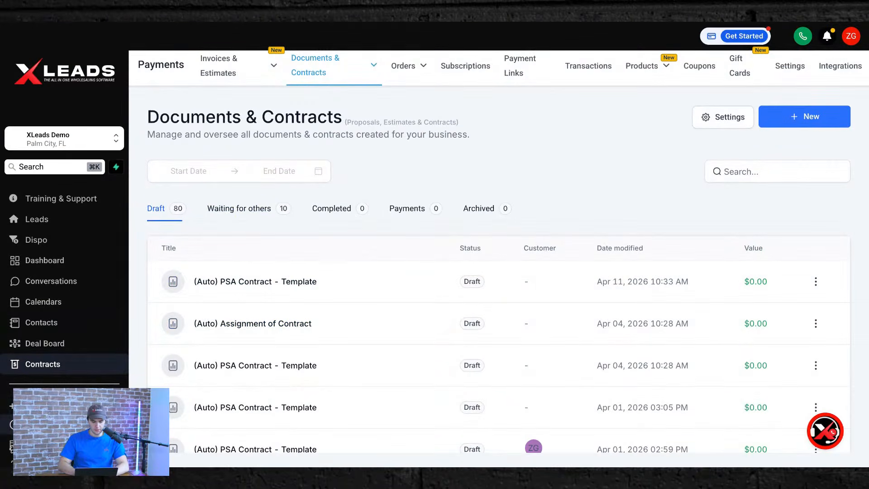
Open Double Tap (Increase Contact Rates) from the Cold Calling automations folder.
left_click(9, 424)
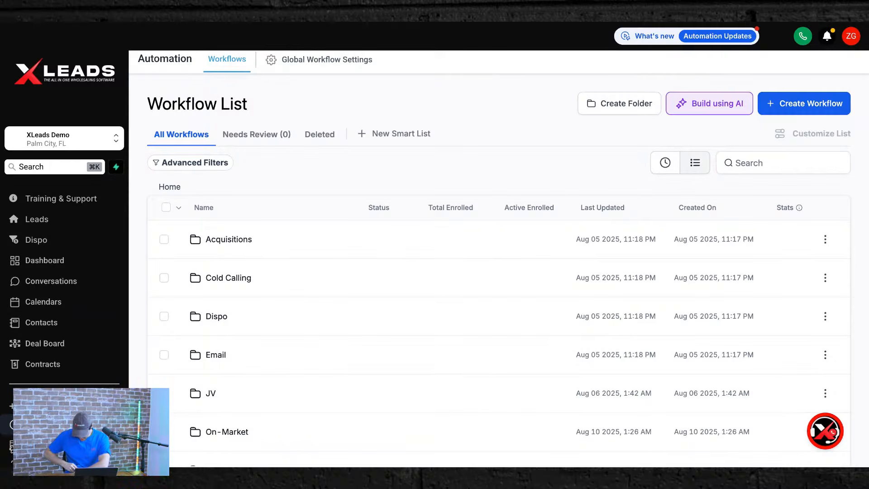
left_click(231, 279)
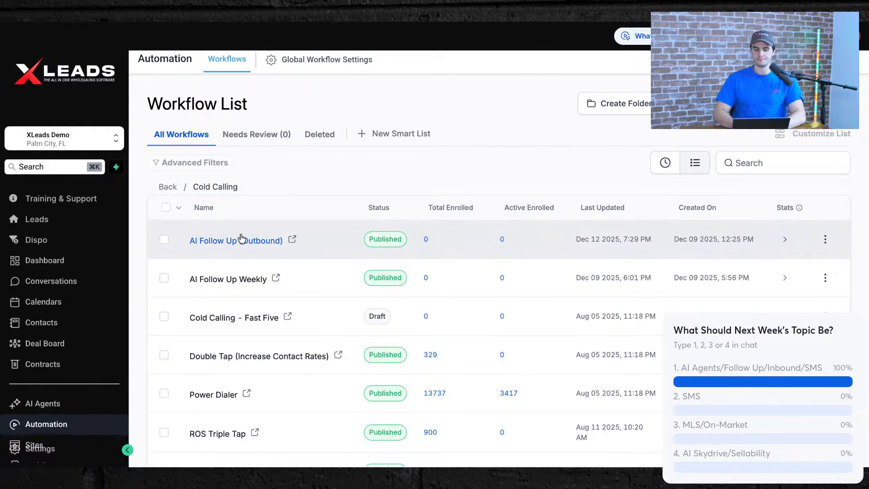
scroll(216, 262, "down", 2)
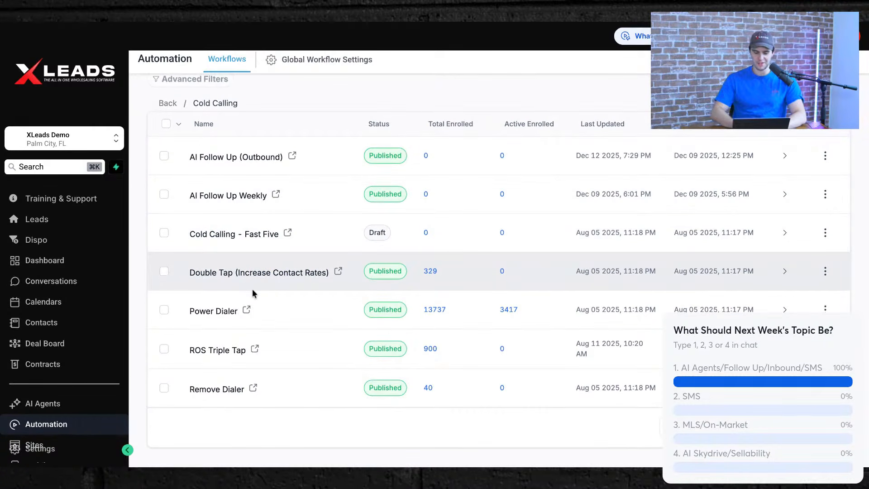
left_click(257, 276)
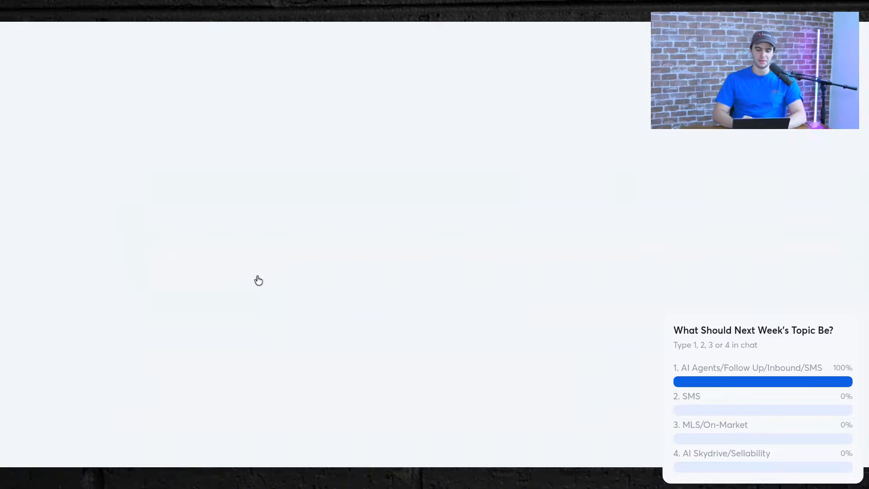
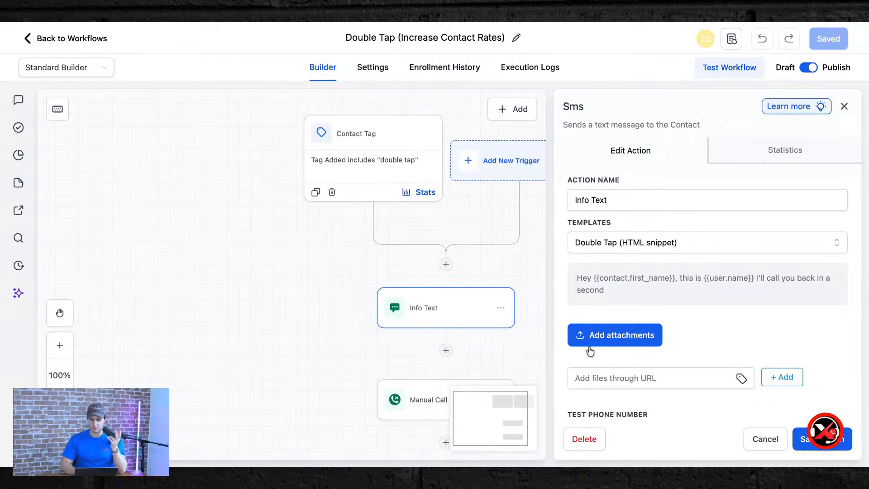
Glance at the Manual Call step's settings, then go back to the Cold Calling workflow list.
left_click(382, 393)
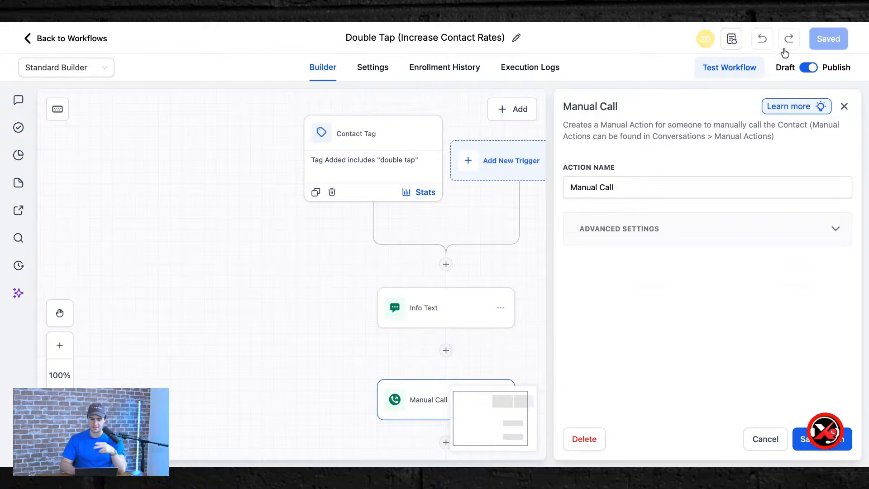
left_click(844, 106)
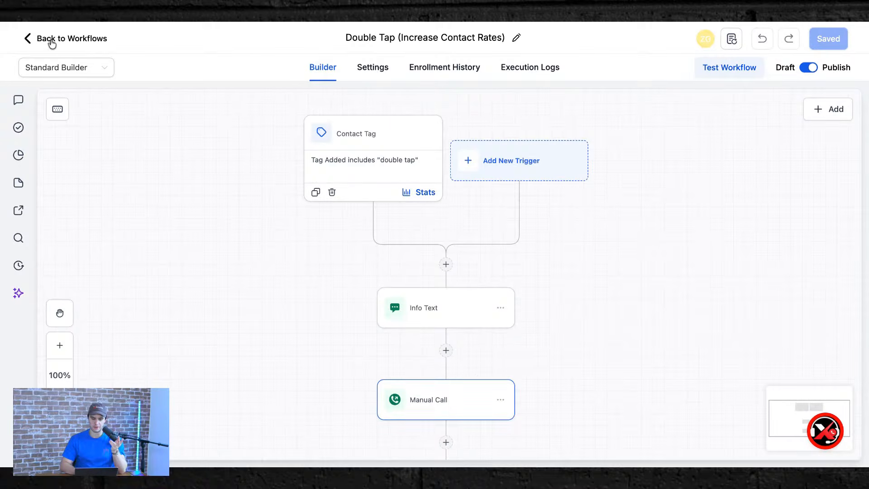
left_click(51, 43)
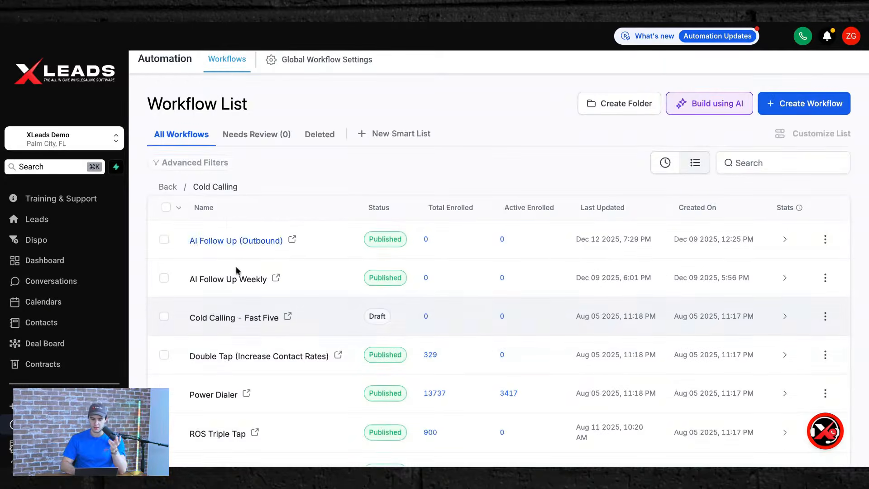
scroll(233, 316, "down", 2)
left_click(224, 312)
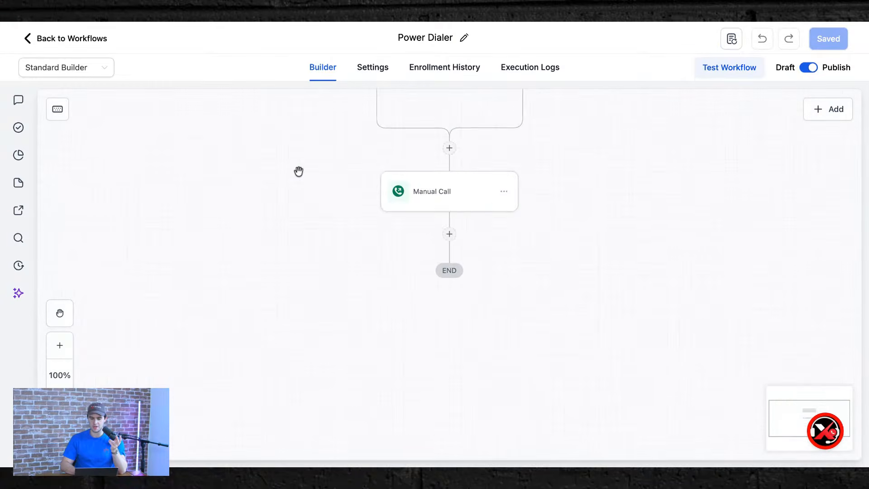
left_click(343, 149)
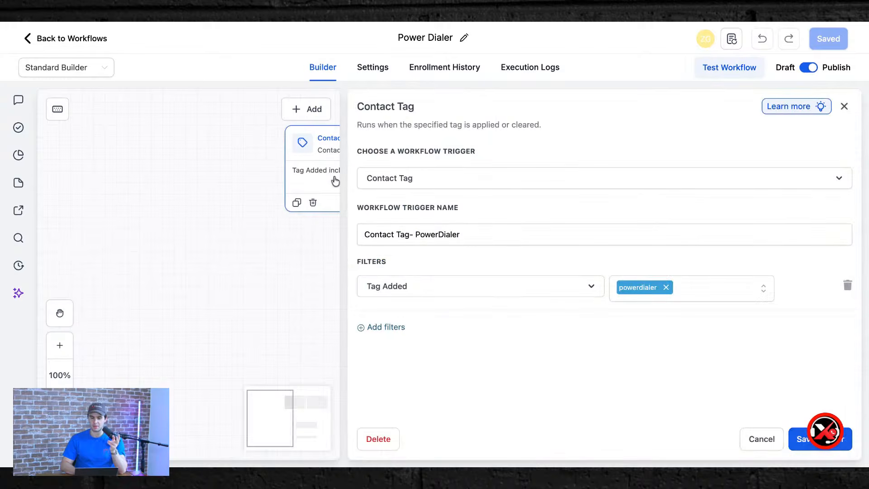
left_click(844, 106)
left_click(436, 323)
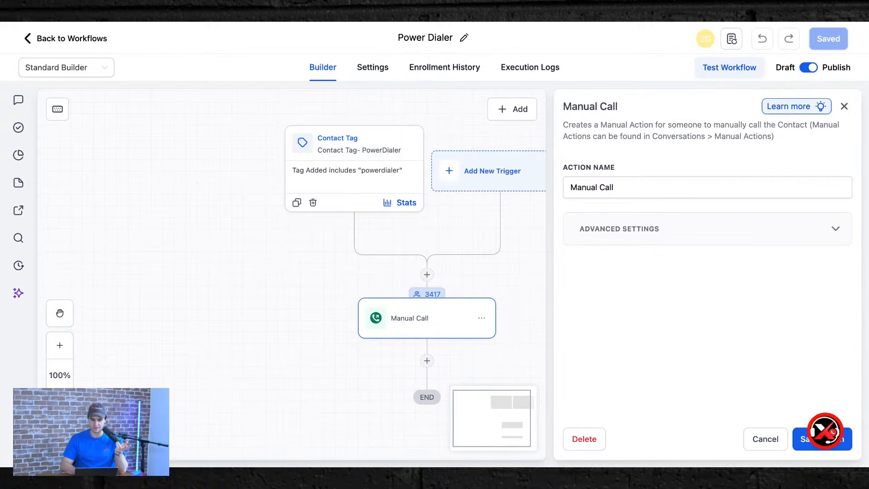
left_click(68, 38)
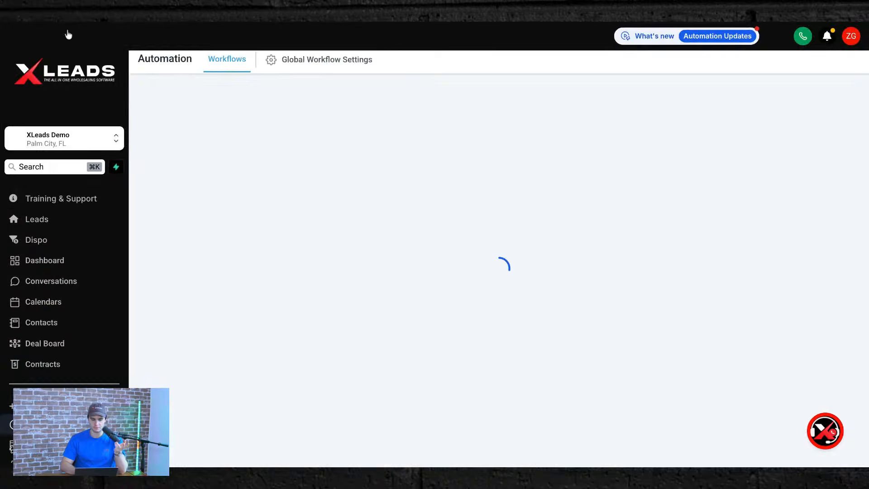
scroll(264, 345, "down", 2)
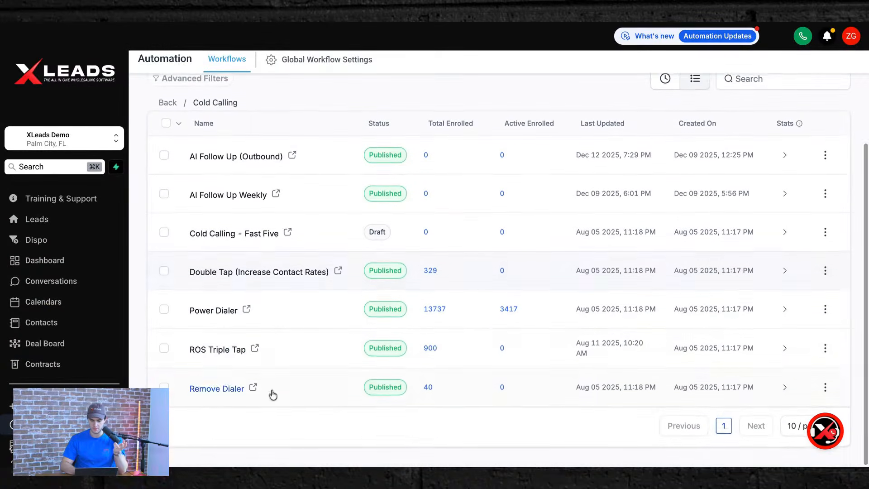
left_click(210, 351)
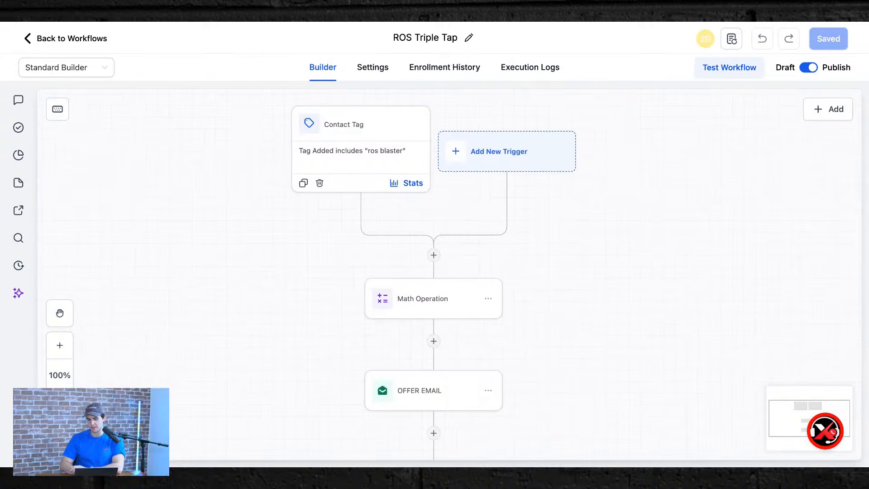
In ROS Triple Tap, review the ros blaster tag trigger and the 0.83 ARV multiplier, then open OFFER EMAIL.
left_click(373, 131)
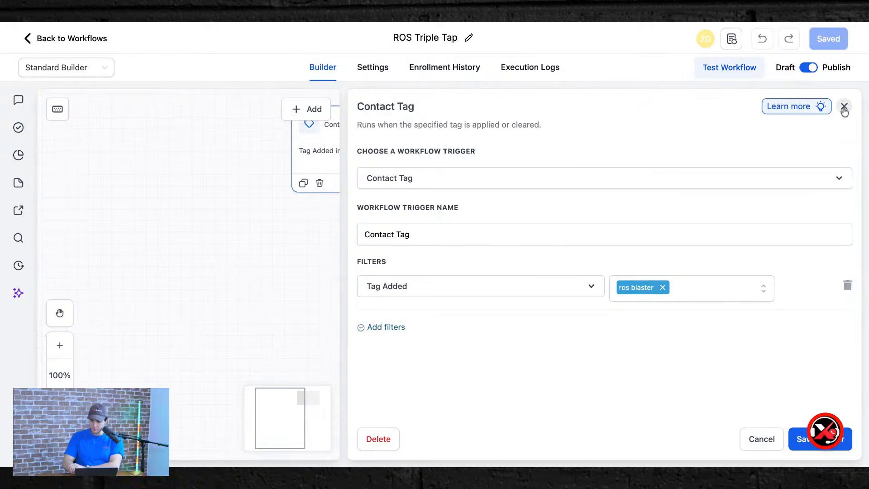
left_click(844, 108)
left_click(423, 293)
left_click(698, 286)
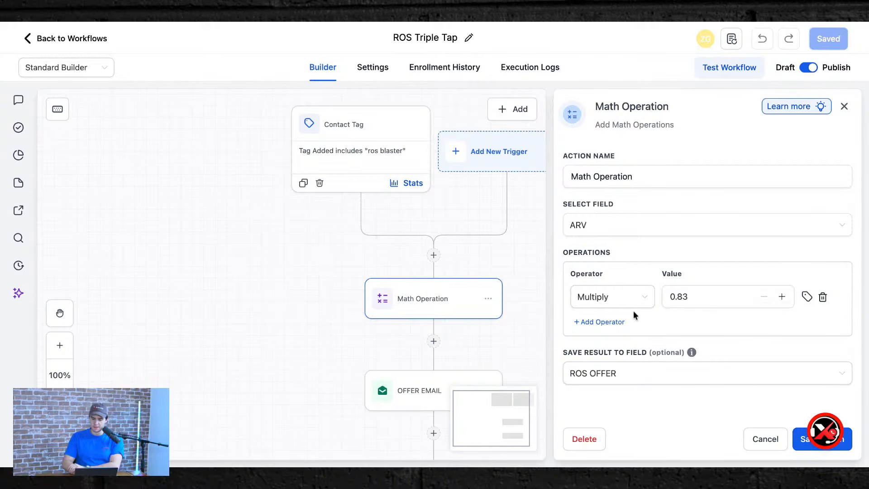
left_click(844, 107)
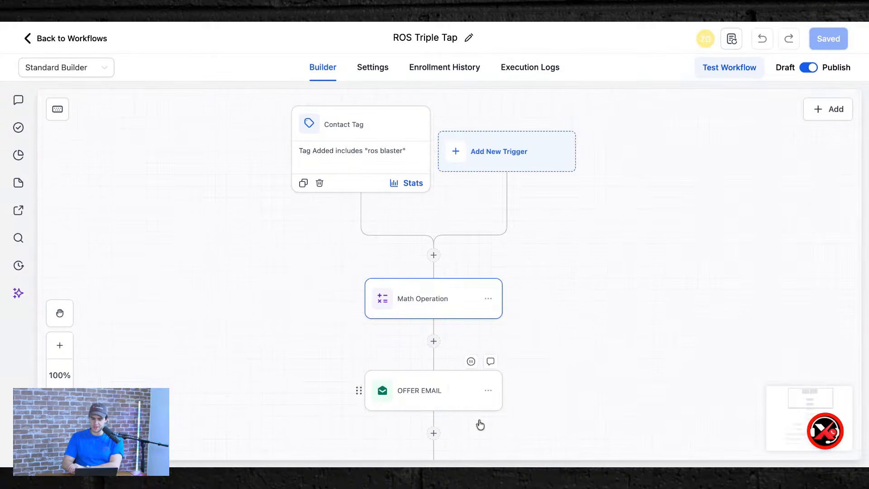
scroll(453, 448, "down", 5)
left_click(434, 235)
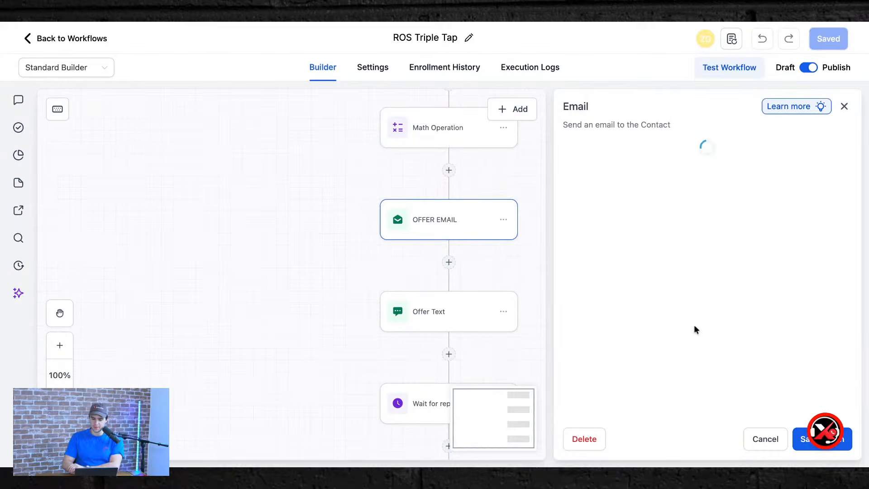
Peek at the Offer Text step, dismissing the unsaved-changes warning.
scroll(695, 322, "down", 8)
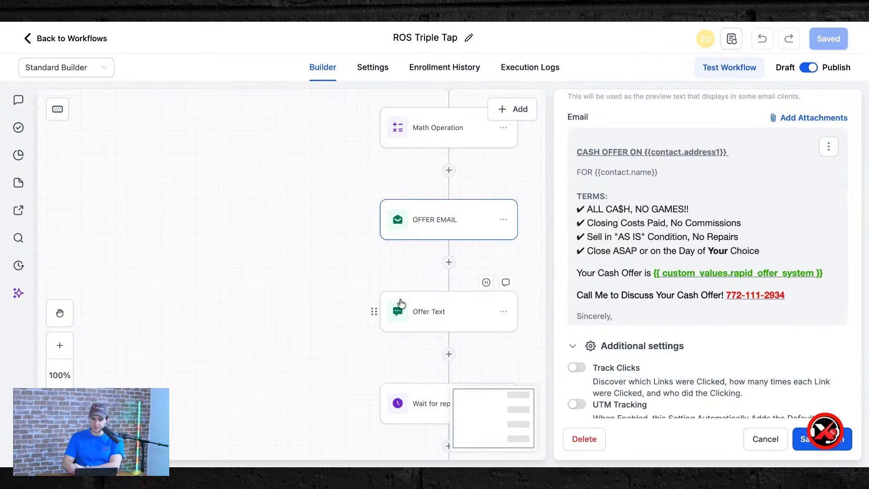
left_click(421, 317)
left_click(525, 209)
scroll(769, 249, "up", 2)
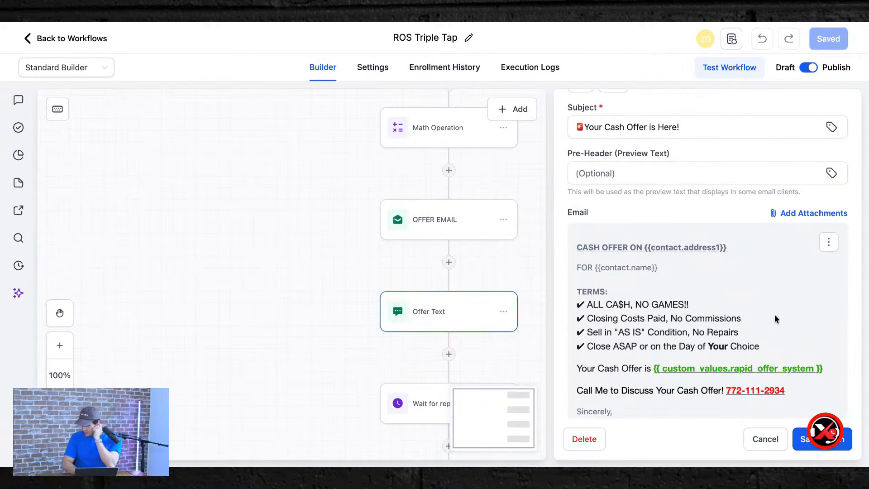
scroll(775, 319, "down", 1)
Review the email body text, including the call-me line with the phone number.
triple_click(753, 351)
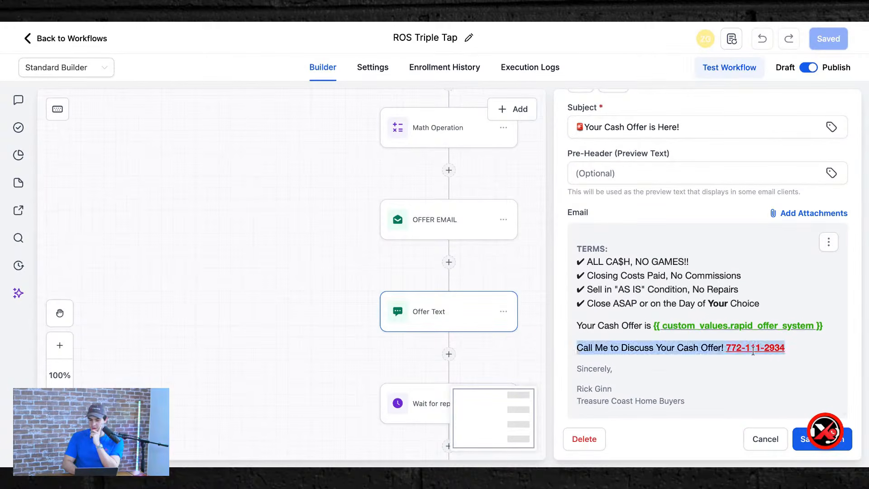
left_click(828, 242)
left_click(787, 256)
scroll(693, 381, "down", 1)
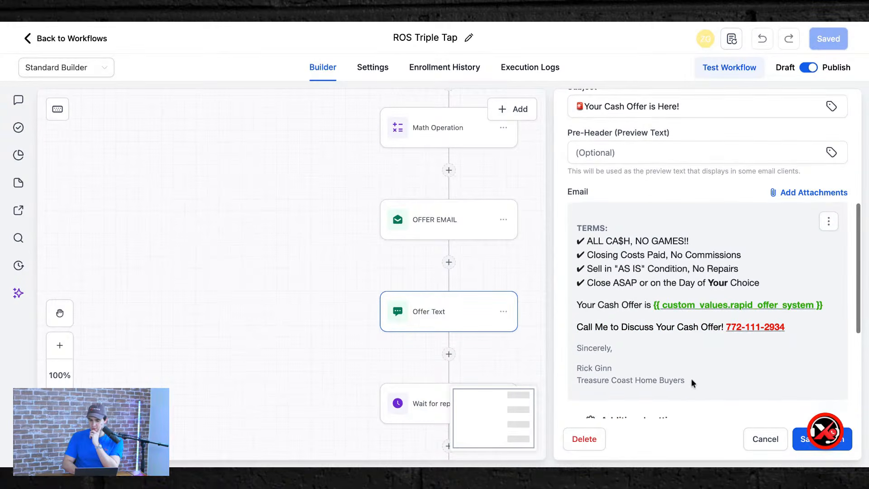
left_click_drag(696, 389, 587, 235)
left_click(626, 202)
scroll(628, 203, "up", 5)
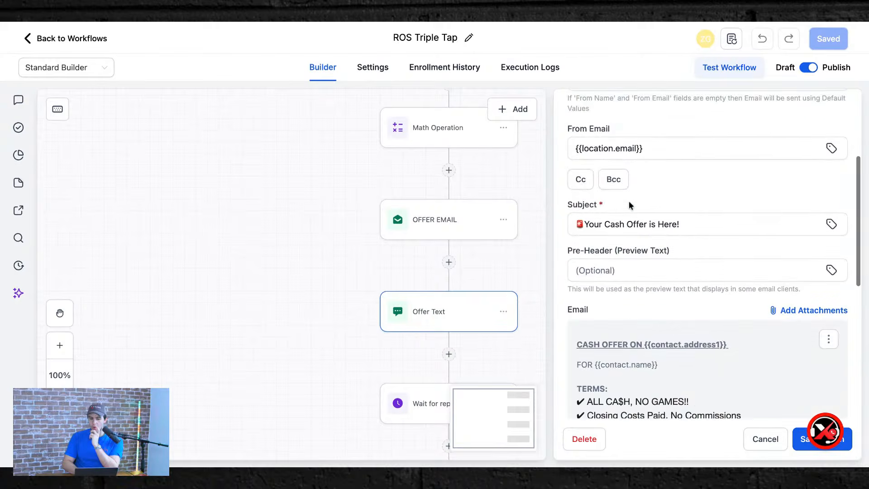
scroll(629, 206, "down", 4)
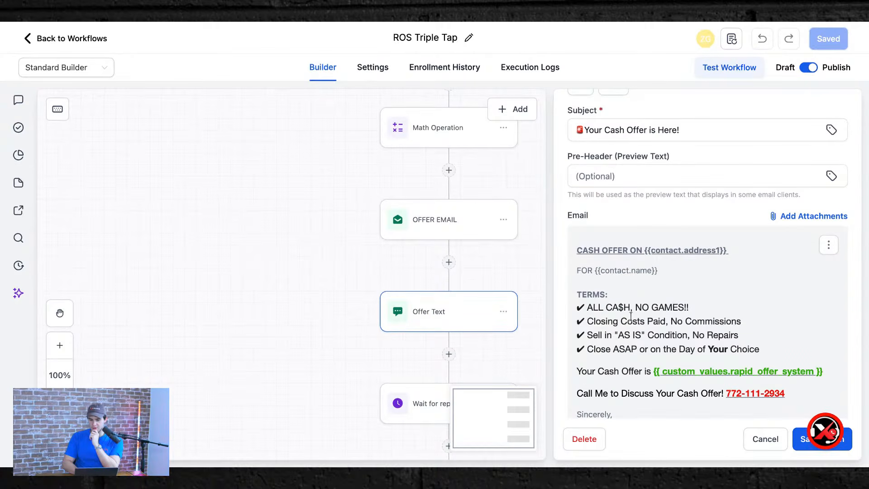
scroll(633, 294, "down", 5)
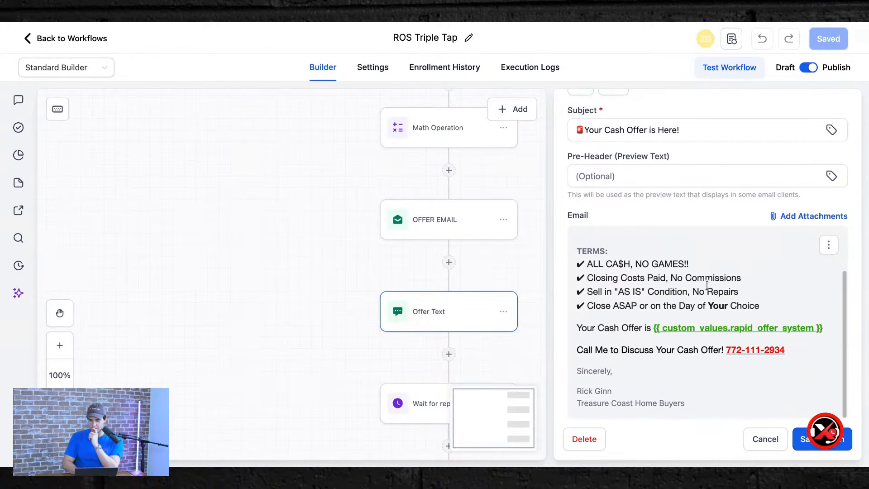
scroll(585, 354, "down", 3)
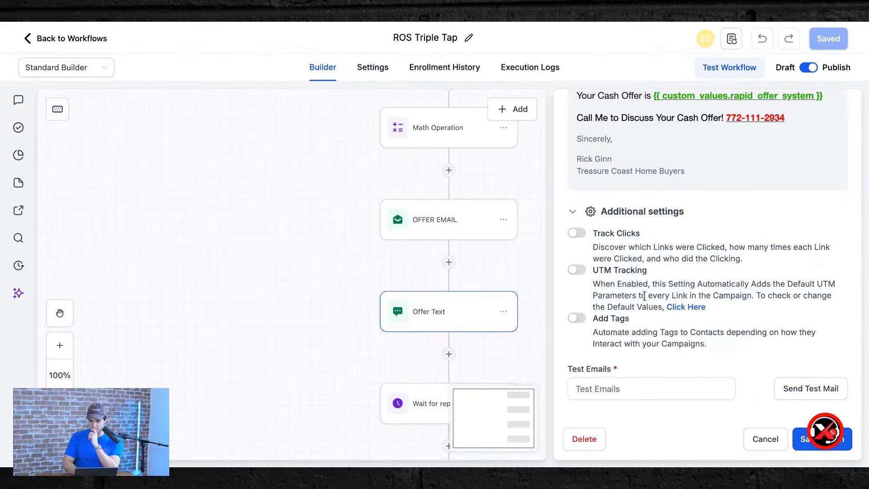
scroll(644, 296, "up", 5)
scroll(644, 295, "up", 2)
Remove the current email body from the OFFER EMAIL step.
left_click(827, 202)
left_click(727, 223)
scroll(727, 223, "up", 3)
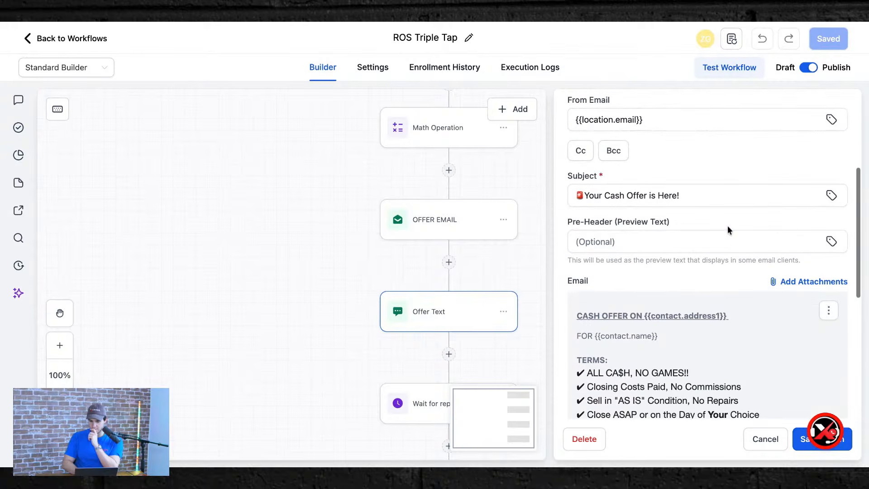
left_click(829, 313)
left_click(822, 354)
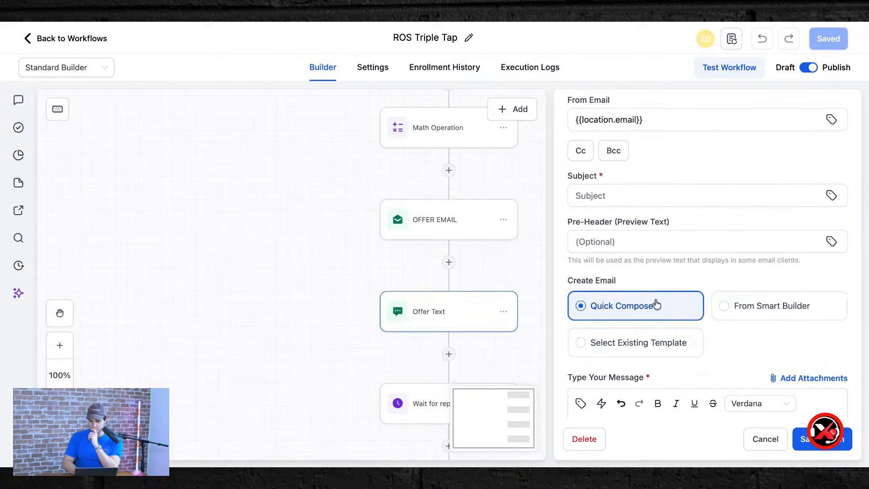
scroll(646, 334, "down", 3)
Use the existing Instant Offer Email template as the body, then leave the workflow builder.
left_click(625, 206)
scroll(643, 278, "down", 3)
scroll(644, 277, "up", 3)
left_click(643, 278)
left_click(659, 351)
scroll(659, 355, "down", 2)
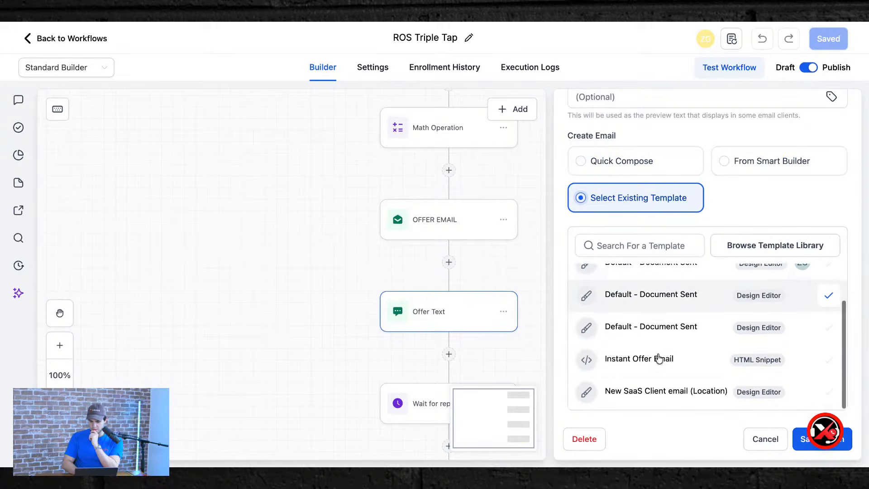
left_click(658, 359)
scroll(652, 365, "up", 2)
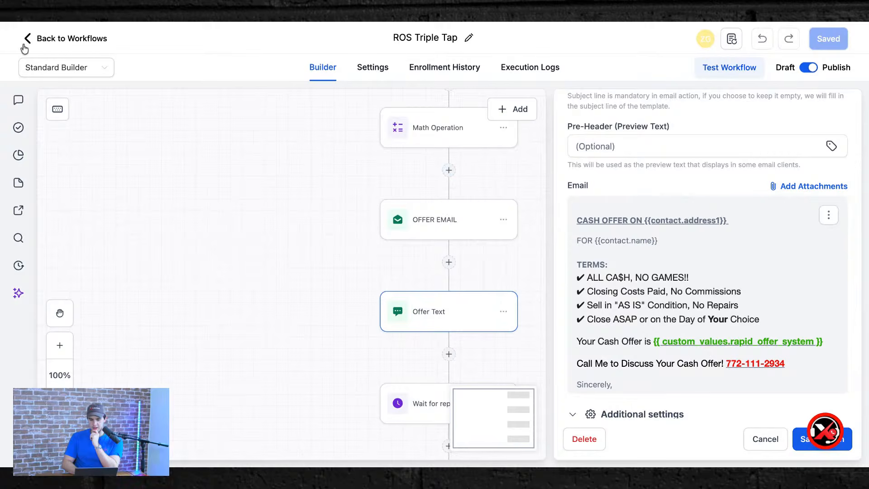
left_click(57, 33)
Discard the email changes, move the chat widget aside, and bring up the Instant Offer Email snippet's actions.
left_click(519, 279)
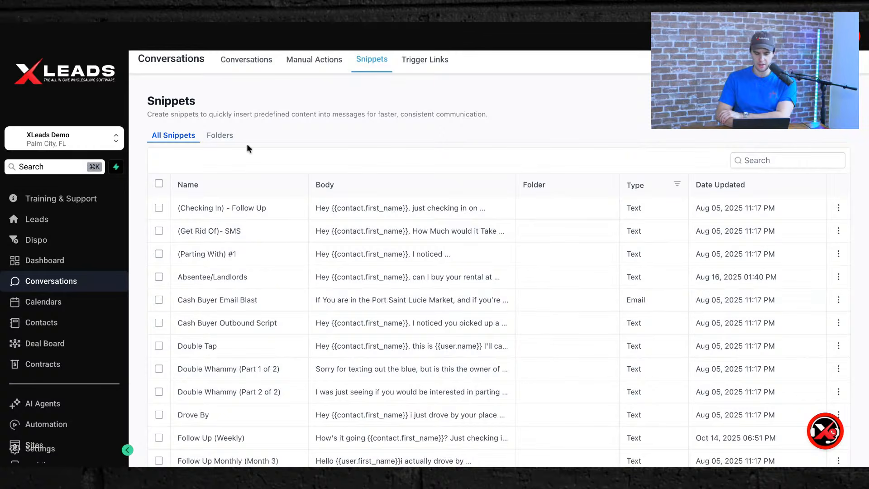
scroll(423, 396, "down", 3)
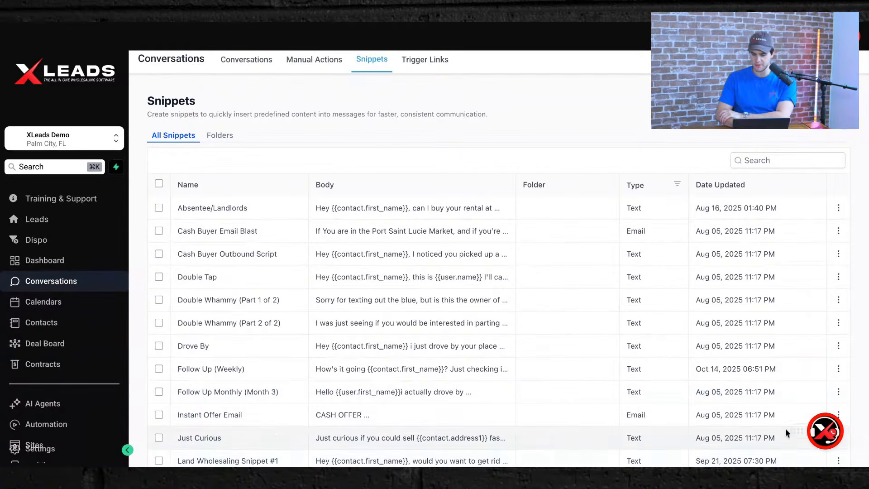
scroll(724, 253, "up", 3)
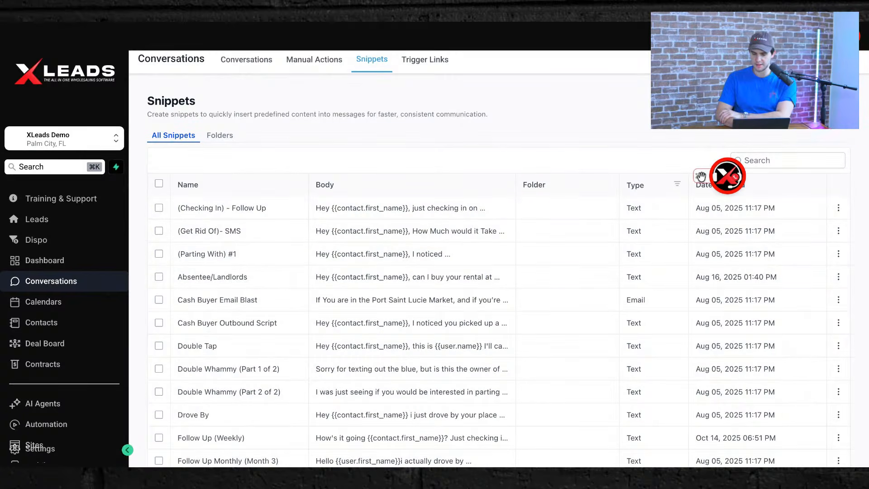
left_click_drag(701, 176, 596, 39)
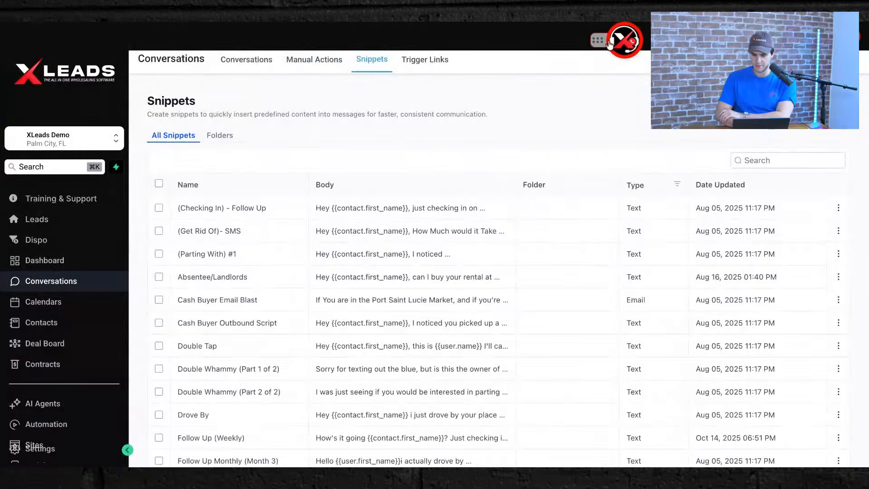
left_click_drag(609, 43, 606, 99)
scroll(482, 327, "down", 3)
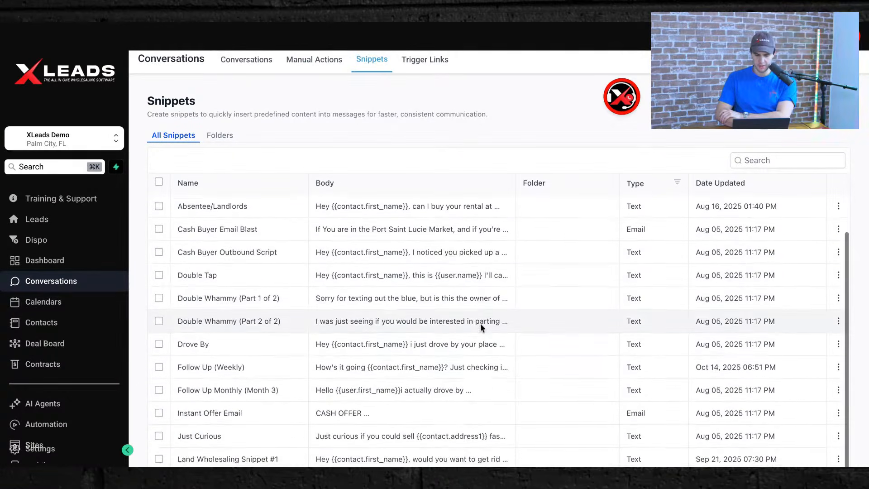
left_click(838, 416)
Open the Instant Offer Email snippet editor, read through its body and signature, and cancel without saving.
left_click(788, 365)
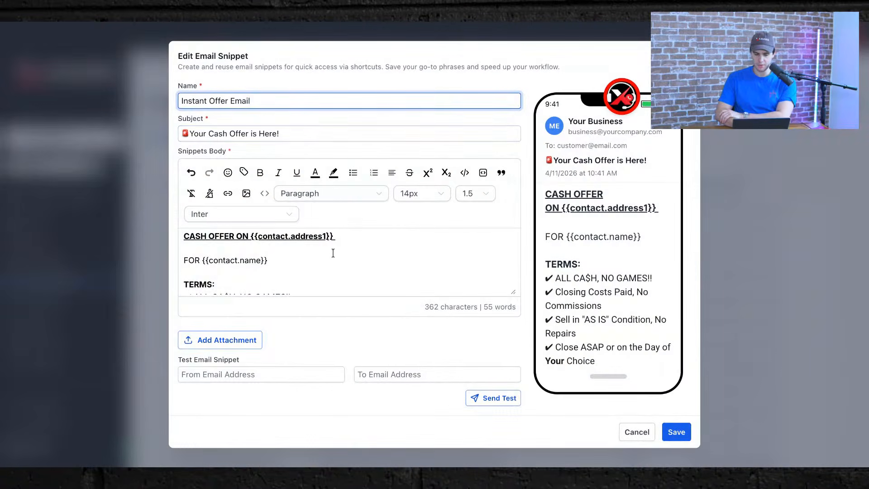
scroll(333, 253, "down", 5)
scroll(303, 281, "down", 1)
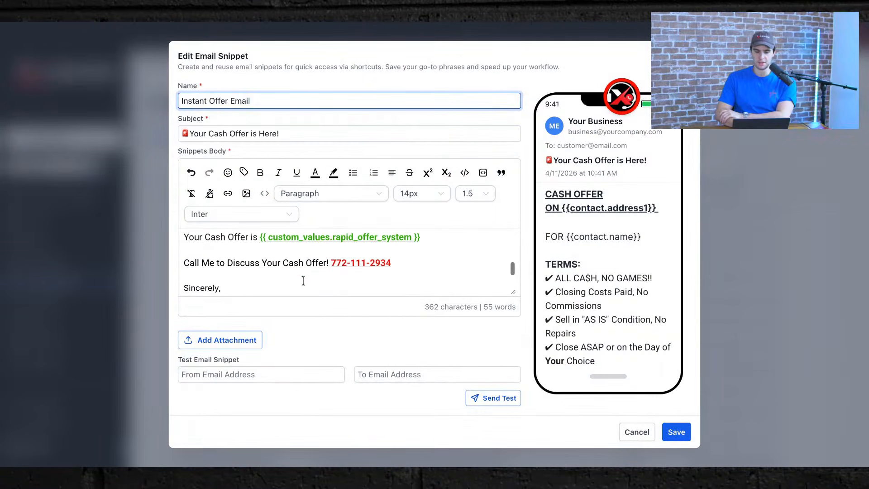
left_click_drag(392, 264, 331, 262)
scroll(279, 257, "down", 2)
double_click(207, 279)
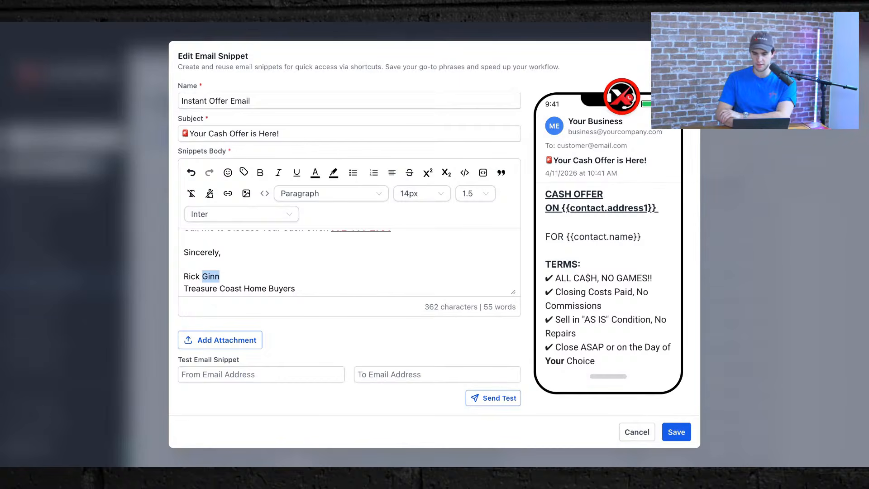
left_click(131, 212)
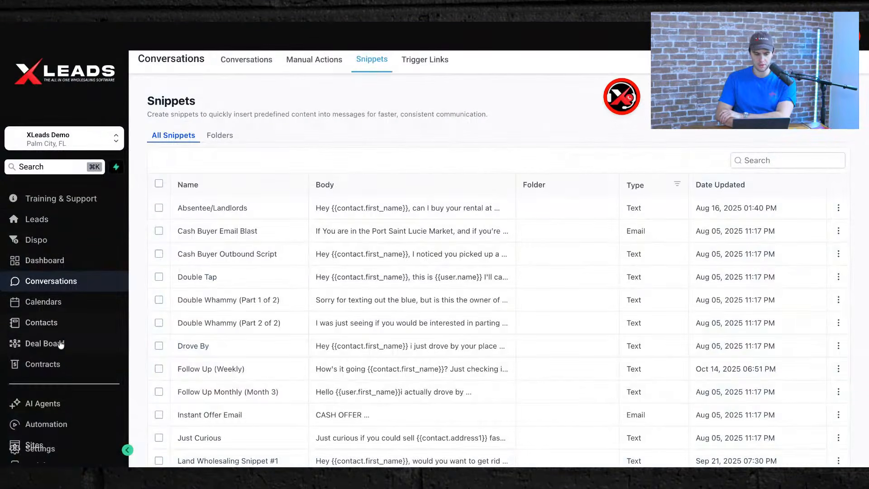
Go to Automation, look inside the Dispo folder, then open the JV workflow folder.
left_click(59, 426)
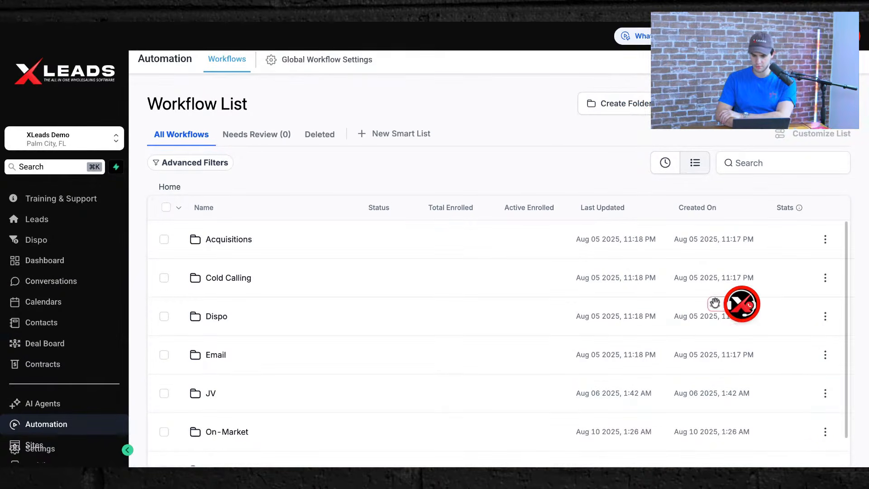
left_click(835, 439)
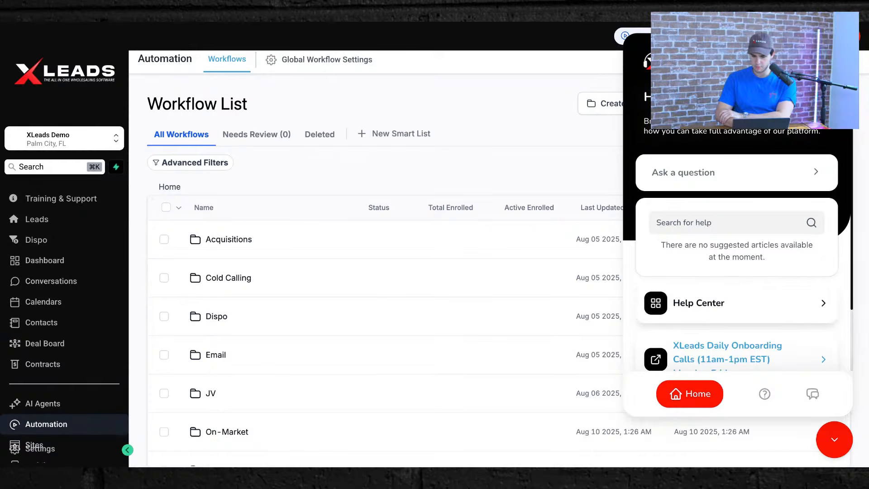
left_click(833, 441)
scroll(377, 373, "down", 2)
scroll(245, 246, "up", 2)
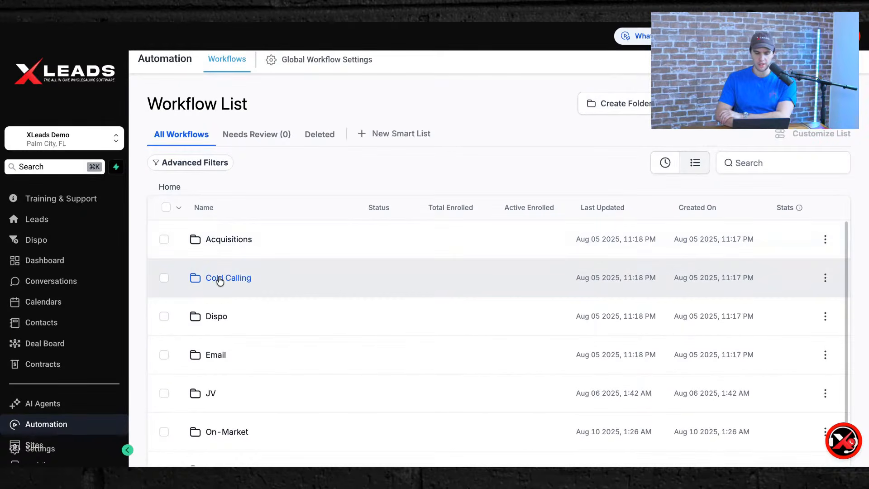
left_click(210, 322)
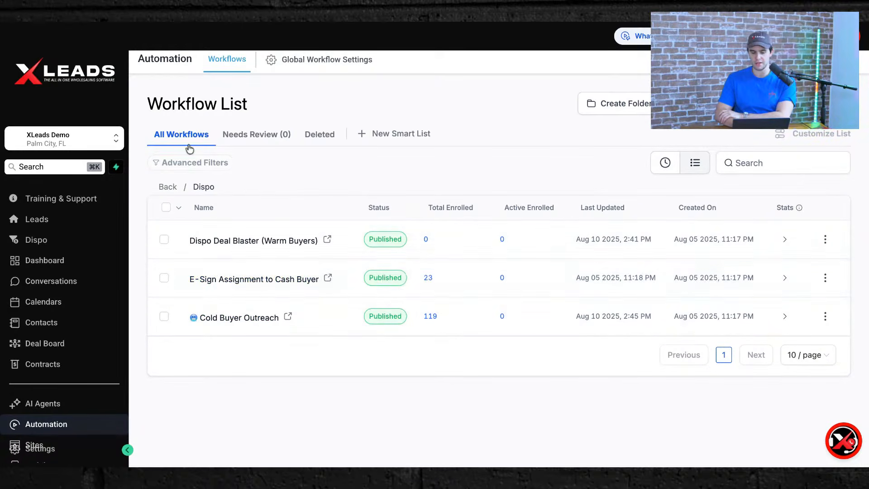
left_click(50, 421)
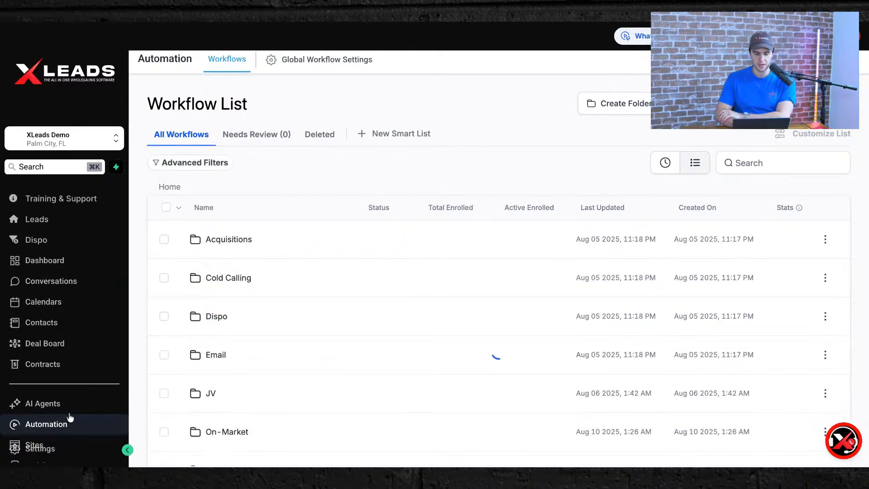
scroll(203, 351, "down", 3)
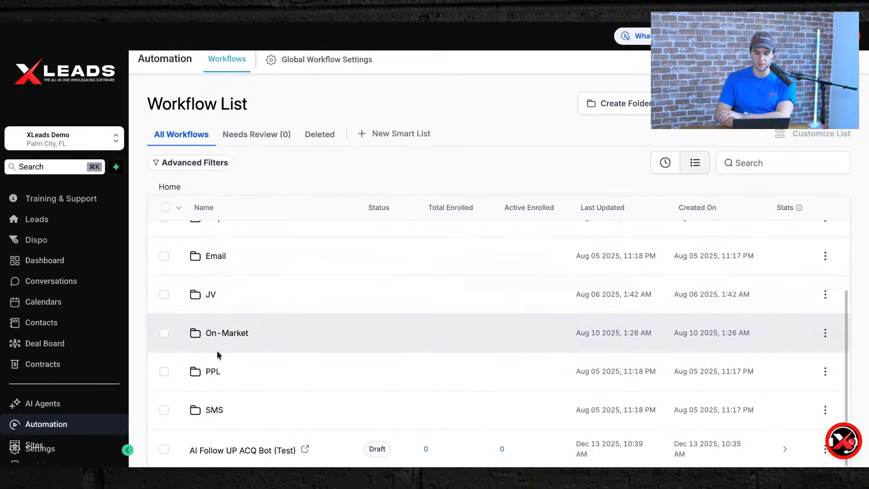
left_click(211, 296)
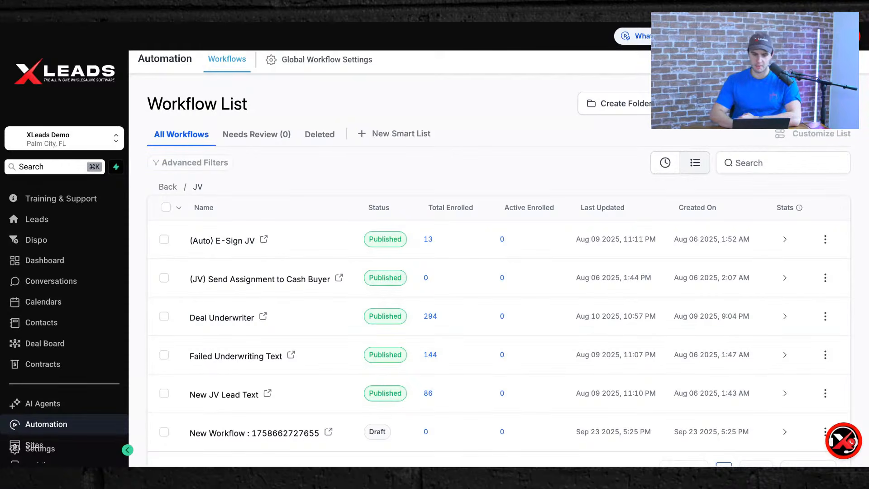
Open Deal Underwriter and confirm its Form Submitted trigger is filtered to the JV Intake form.
left_click(223, 318)
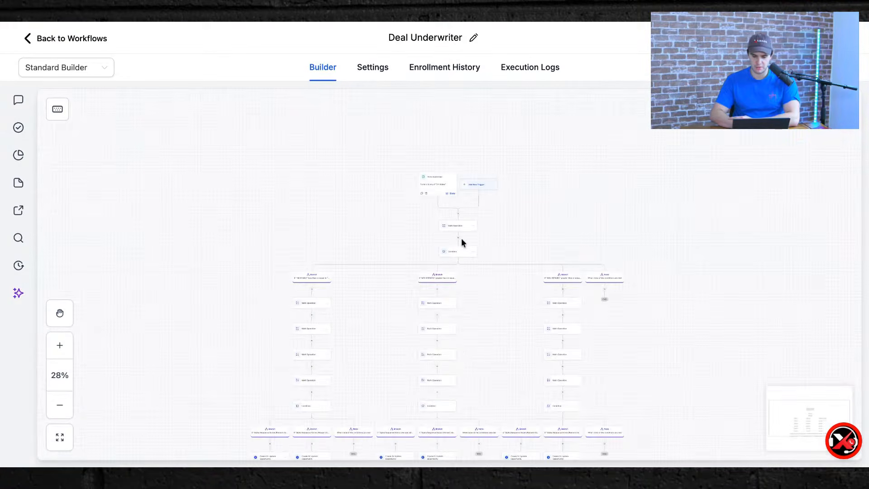
scroll(460, 352, "down", 3)
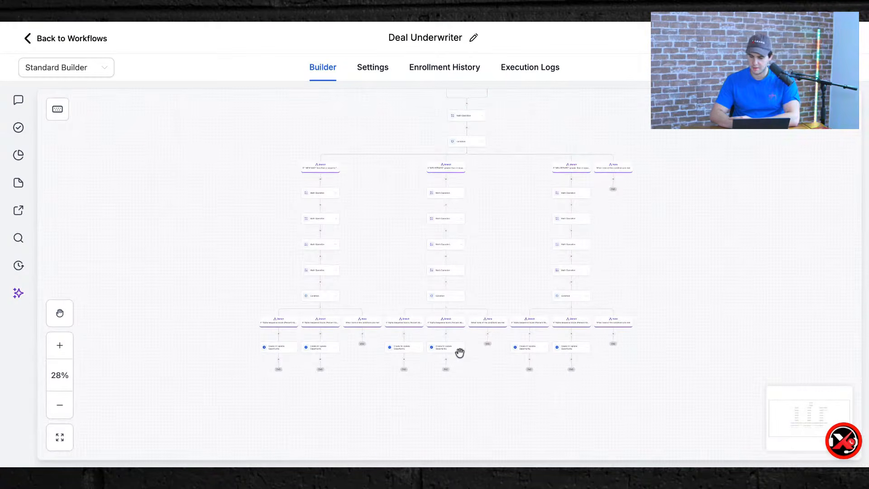
scroll(476, 270, "up", 2)
scroll(450, 109, "up", 5)
scroll(440, 279, "down", 1)
scroll(440, 280, "down", 2)
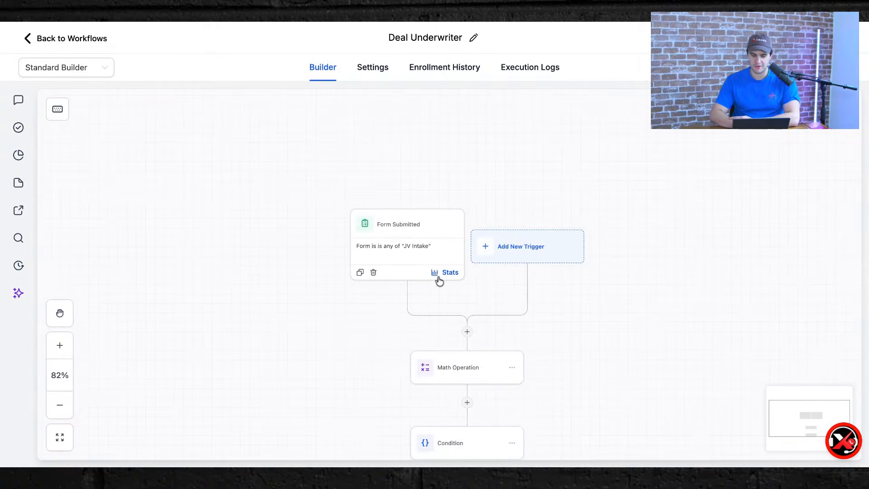
left_click(405, 245)
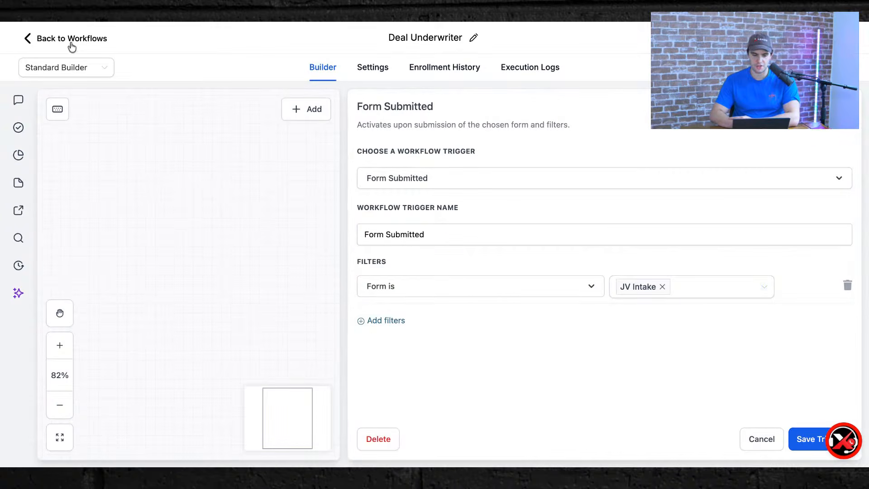
left_click(71, 44)
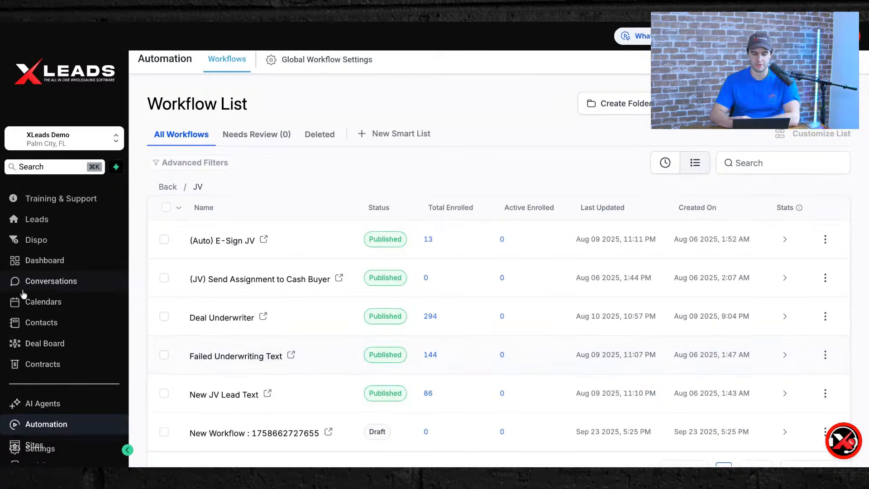
Go to Sites > Forms and open the JV Intake form in the form builder.
scroll(24, 294, "down", 2)
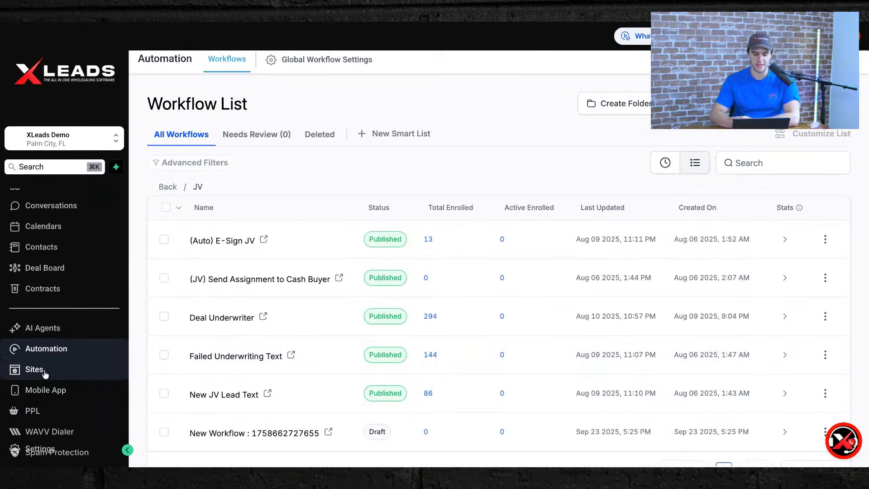
left_click(45, 373)
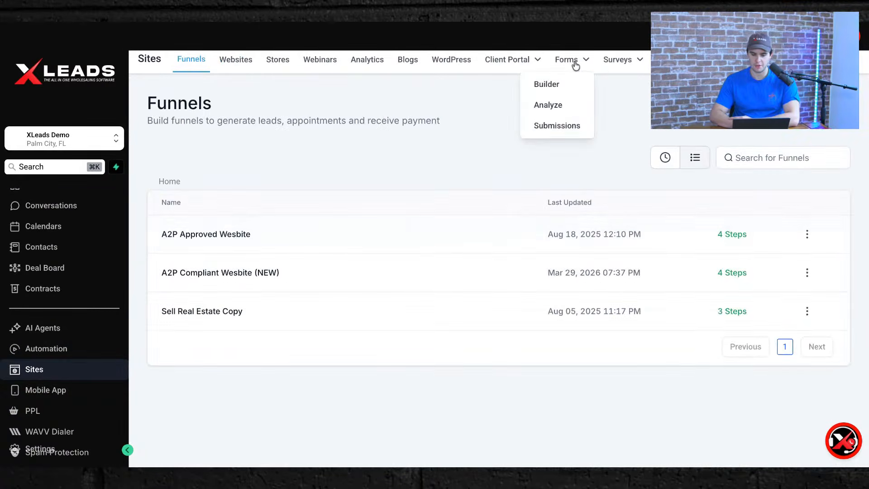
left_click(575, 66)
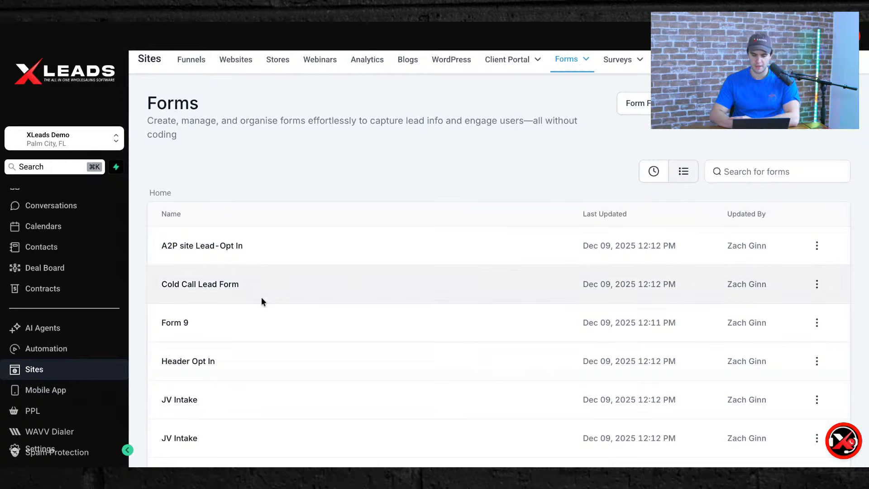
scroll(262, 297, "down", 3)
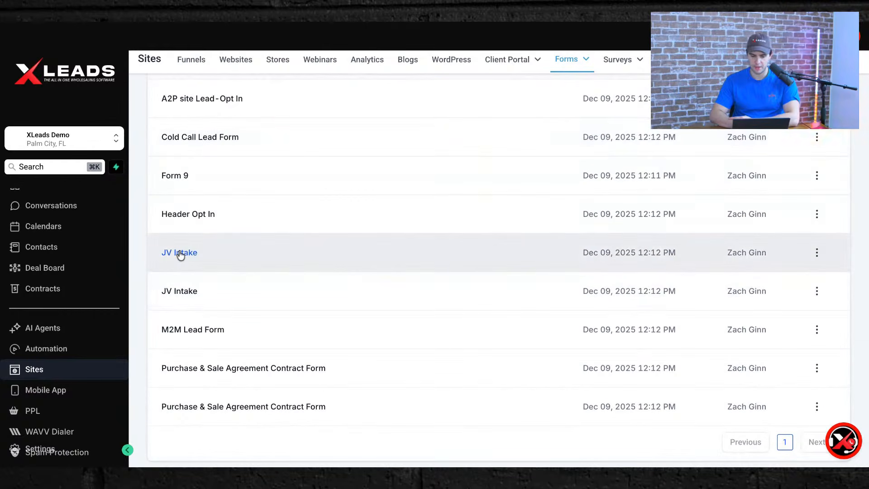
scroll(180, 255, "up", 3)
scroll(180, 253, "down", 1)
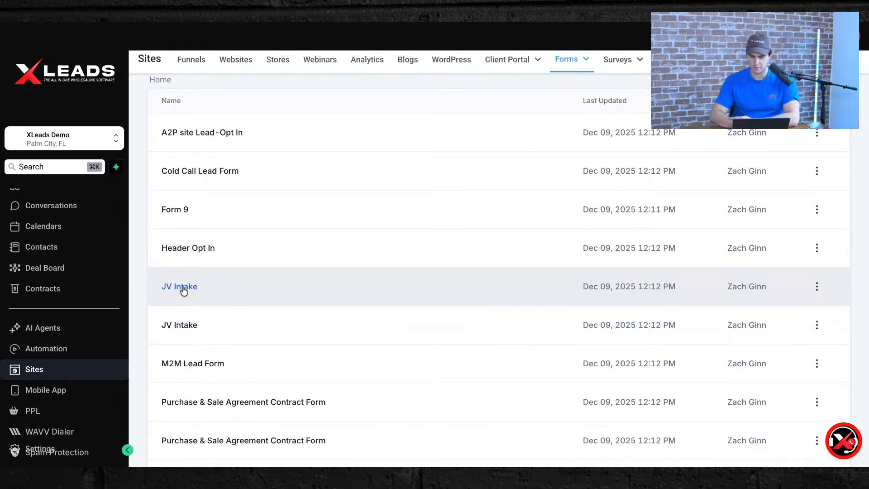
left_click(183, 291)
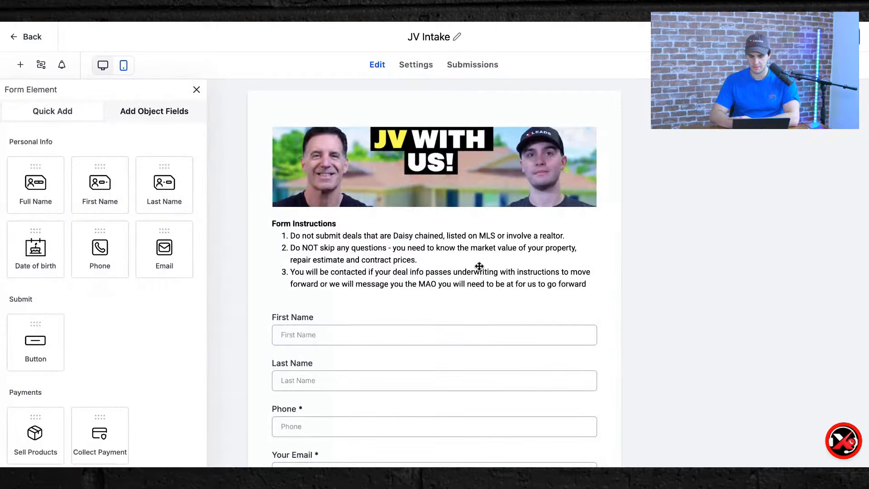
Inspect the form's banner image settings and the Zillow Value/XLeads Value field.
scroll(453, 267, "down", 10)
scroll(438, 263, "up", 10)
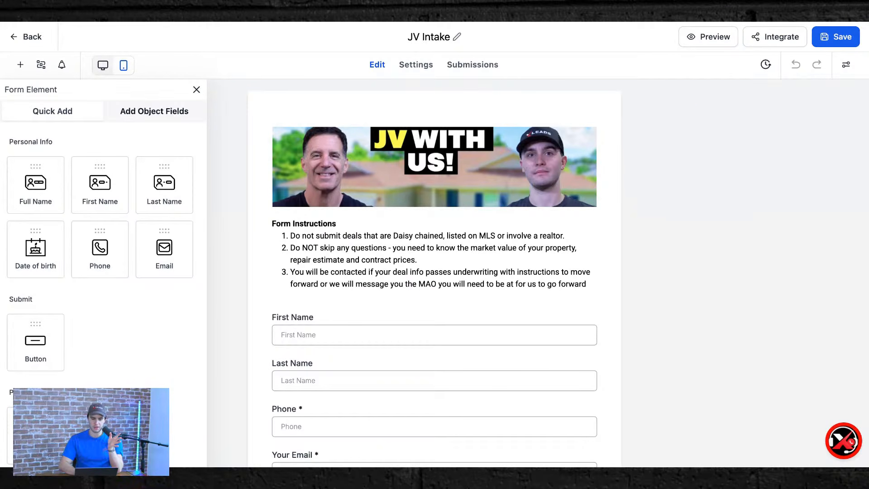
left_click(397, 172)
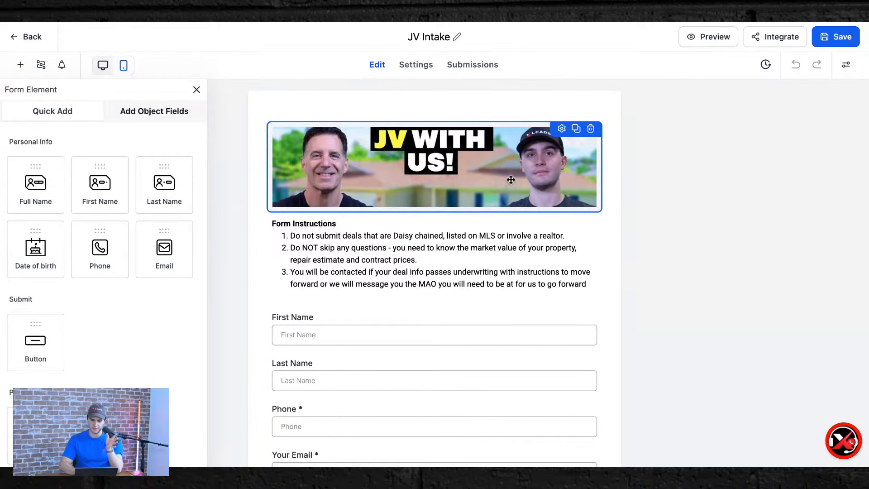
left_click(467, 169)
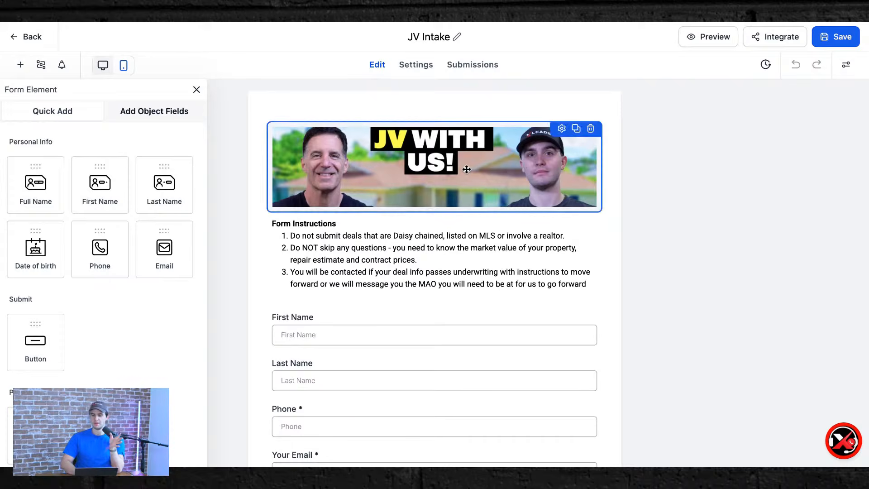
left_click(562, 129)
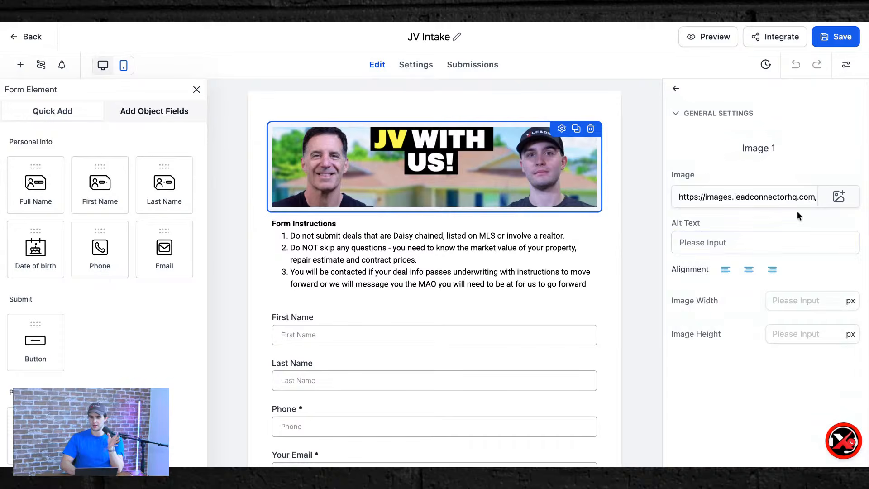
left_click(674, 89)
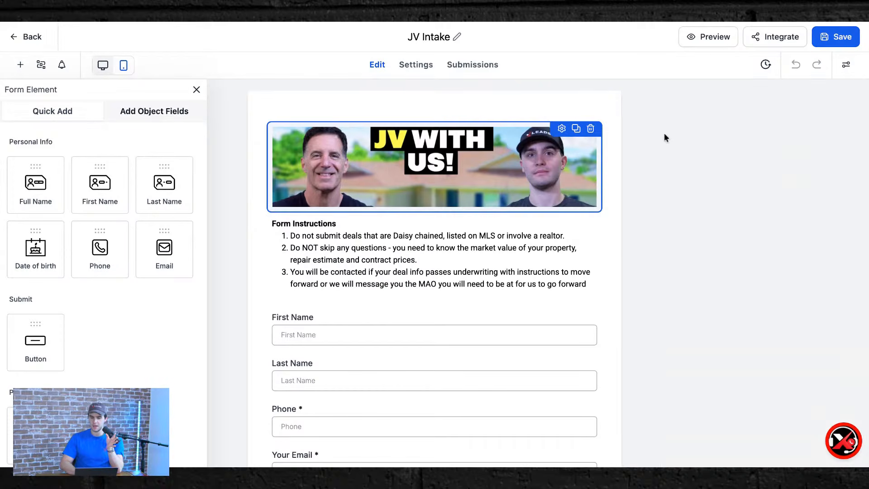
scroll(487, 171, "down", 3)
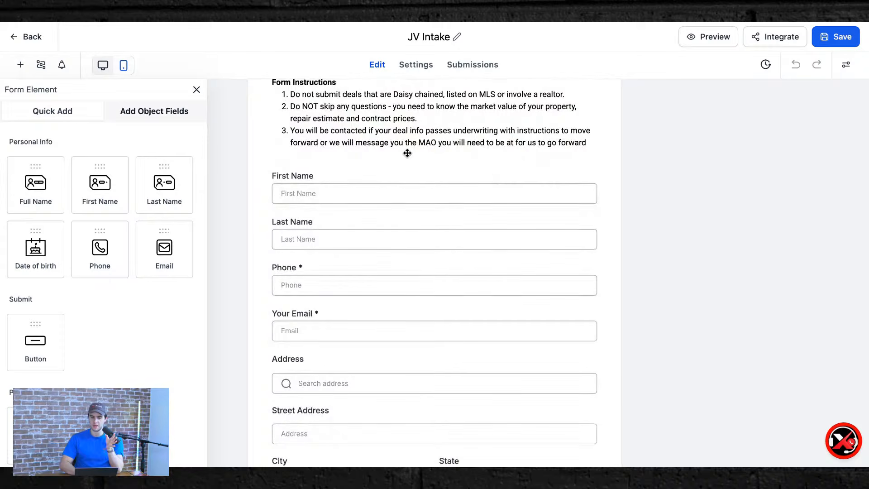
scroll(372, 197, "down", 4)
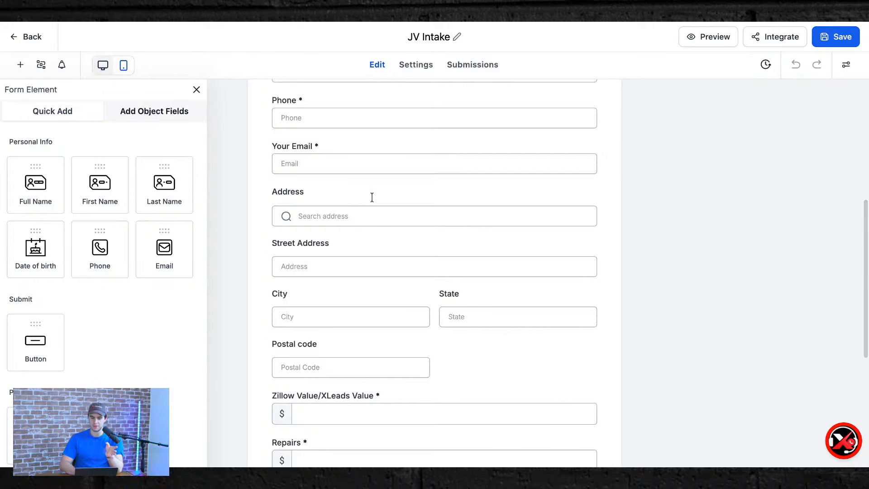
scroll(372, 197, "down", 5)
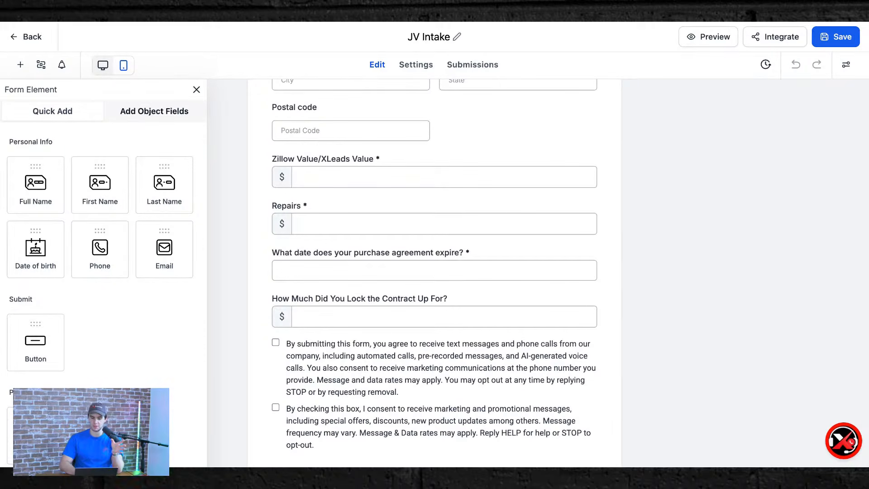
left_click(360, 170)
left_click(736, 194)
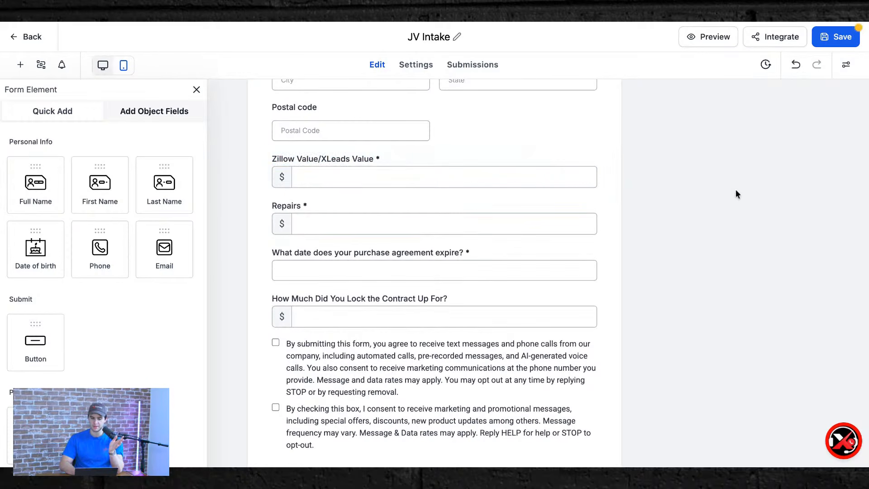
scroll(419, 218, "down", 3)
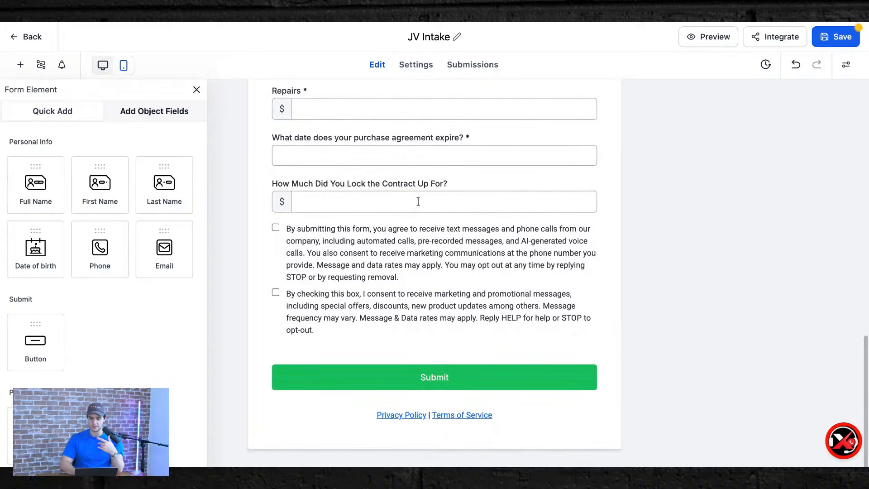
scroll(402, 299, "up", 10)
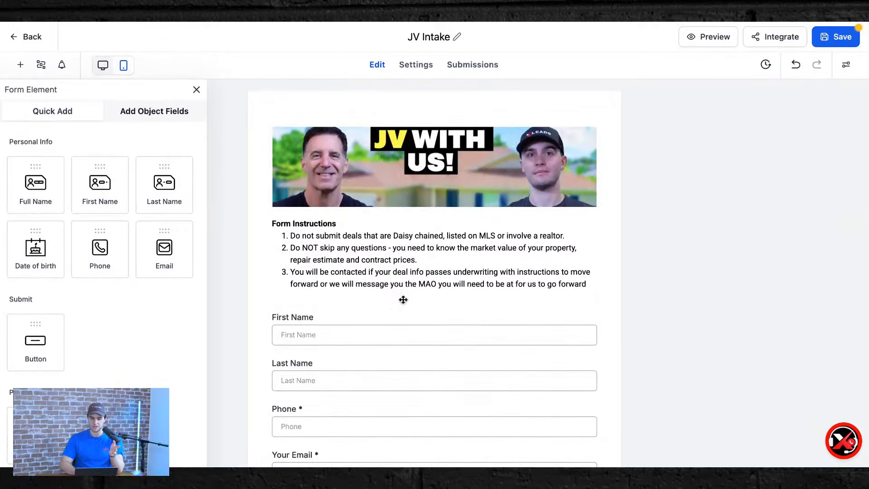
Leave the editor discarding unsaved changes, then reopen JV Intake from the Forms list.
left_click(26, 39)
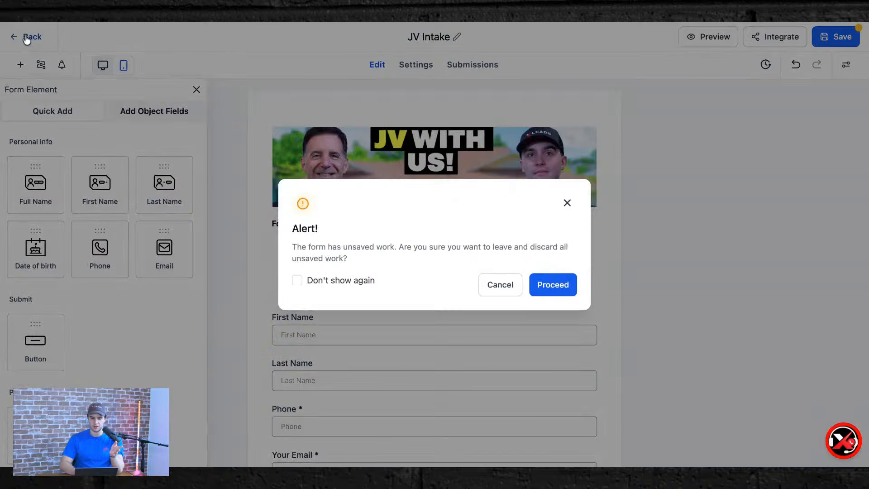
left_click(547, 290)
scroll(260, 301, "down", 2)
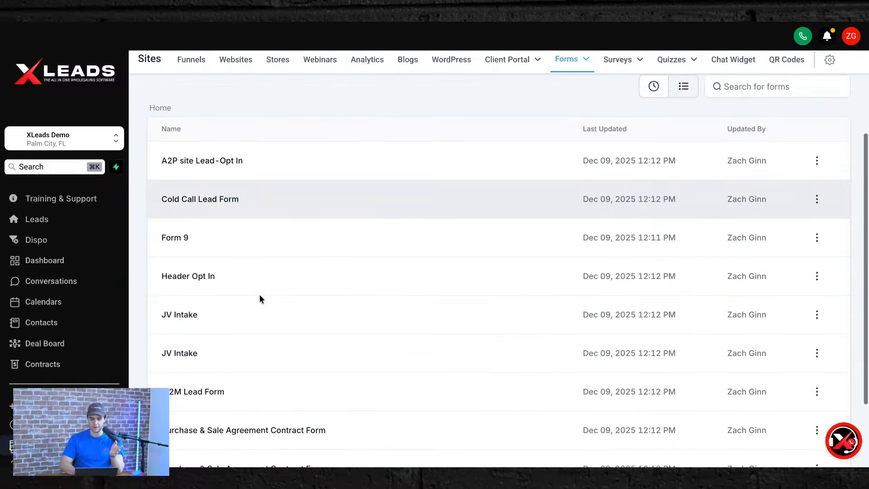
left_click(171, 300)
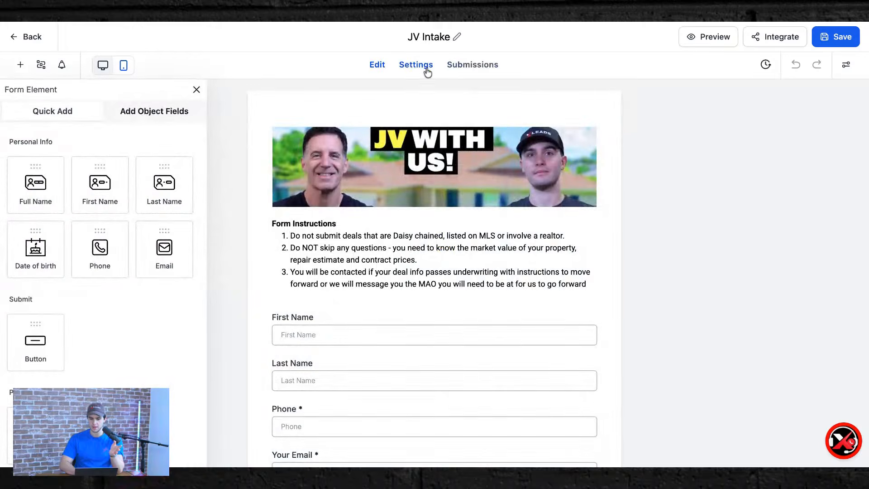
Review the JV Intake form's On Submit settings.
left_click(425, 69)
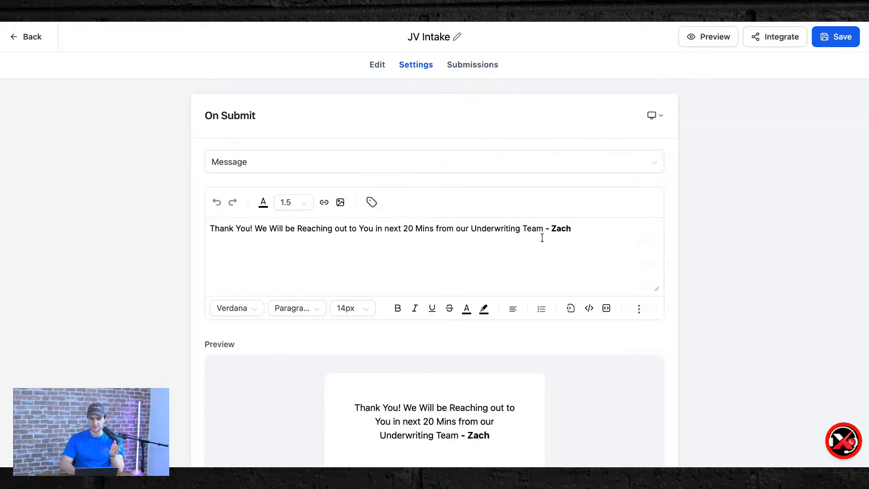
scroll(723, 313, "down", 5)
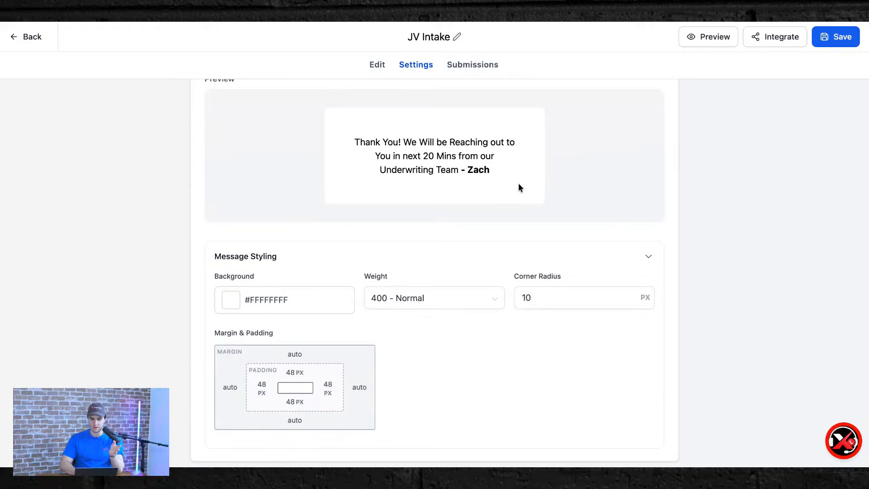
scroll(518, 183, "up", 7)
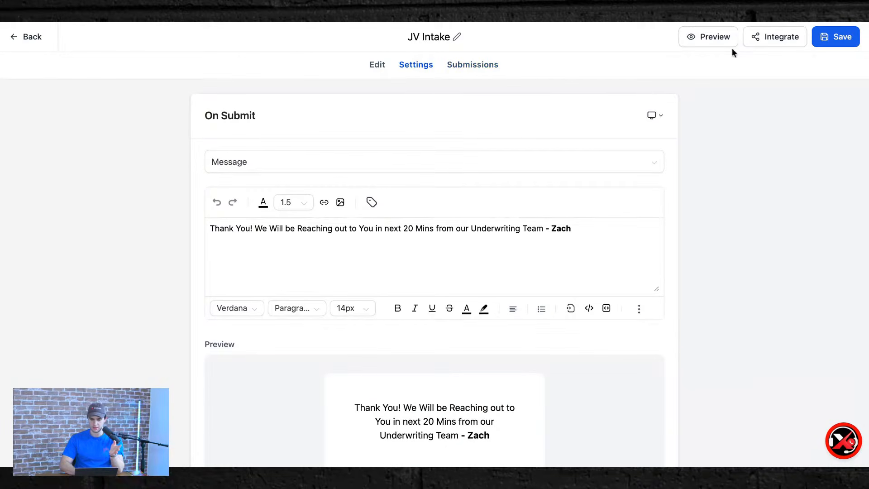
Copy the form's public share link, then return to the Forms list.
left_click(776, 39)
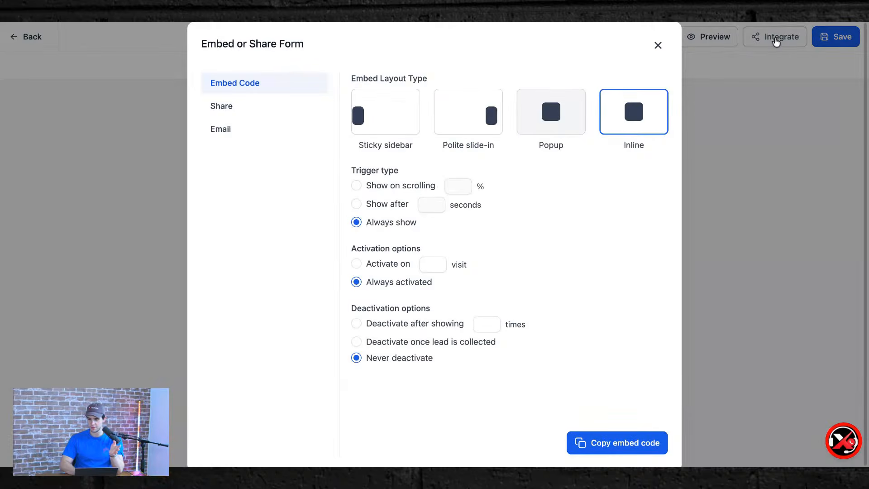
left_click(262, 104)
left_click(525, 166)
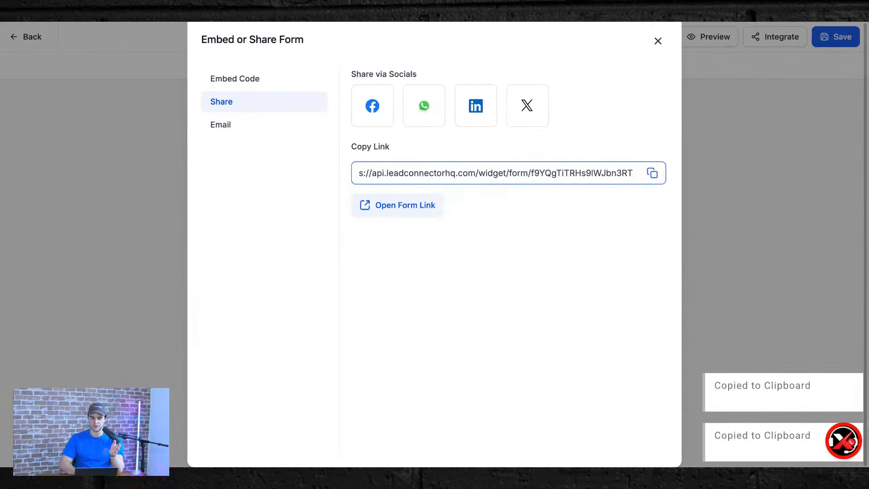
key("super+t")
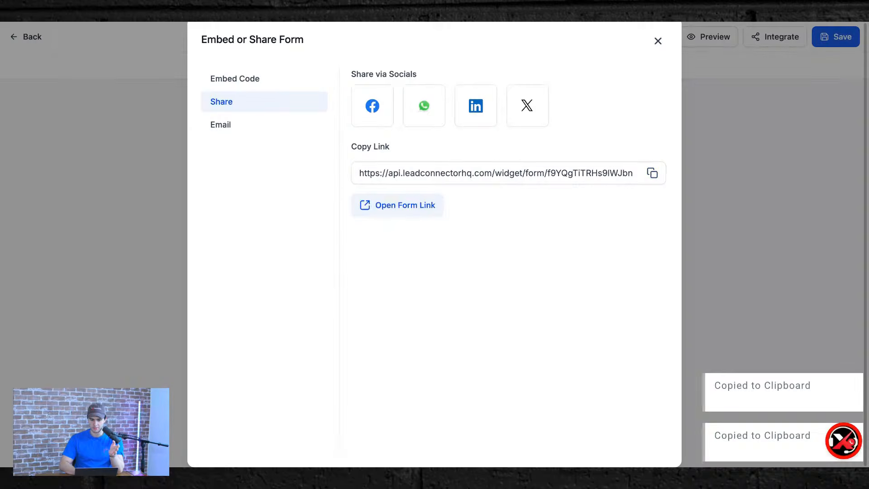
left_click(58, 156)
left_click(23, 36)
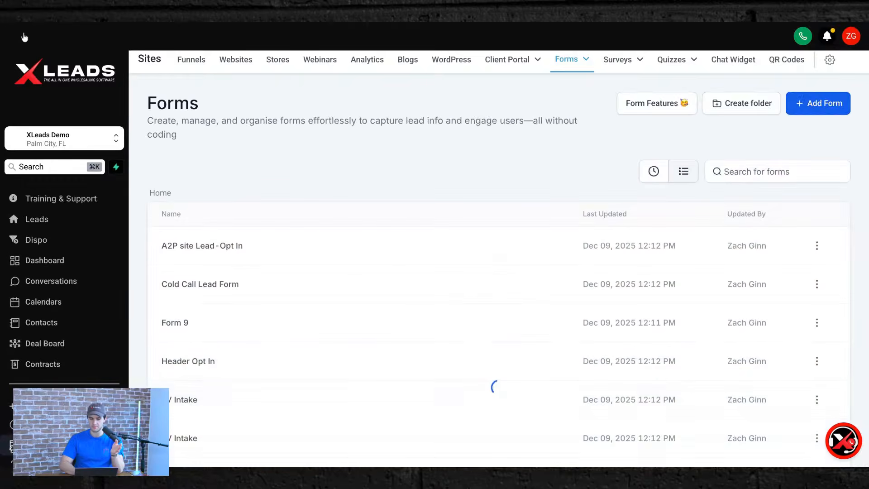
Open the Deal Board and scan across the JV pipeline's empty stage columns.
scroll(56, 241, "down", 2)
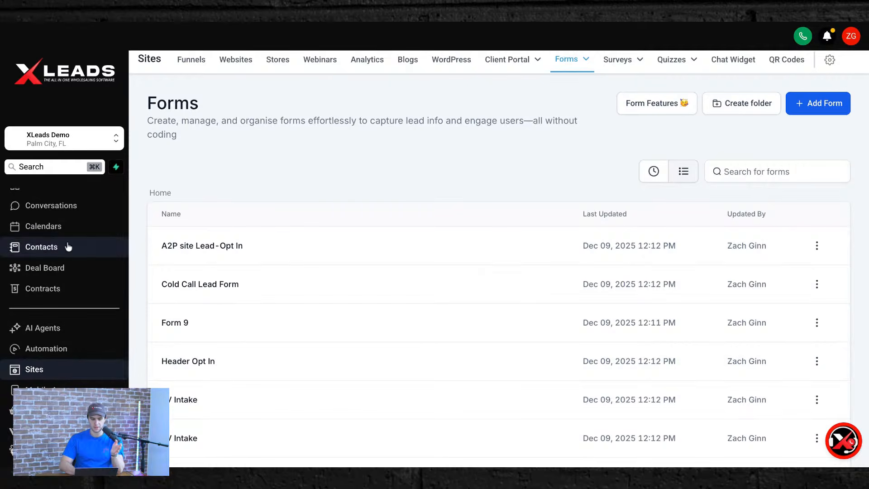
left_click(64, 270)
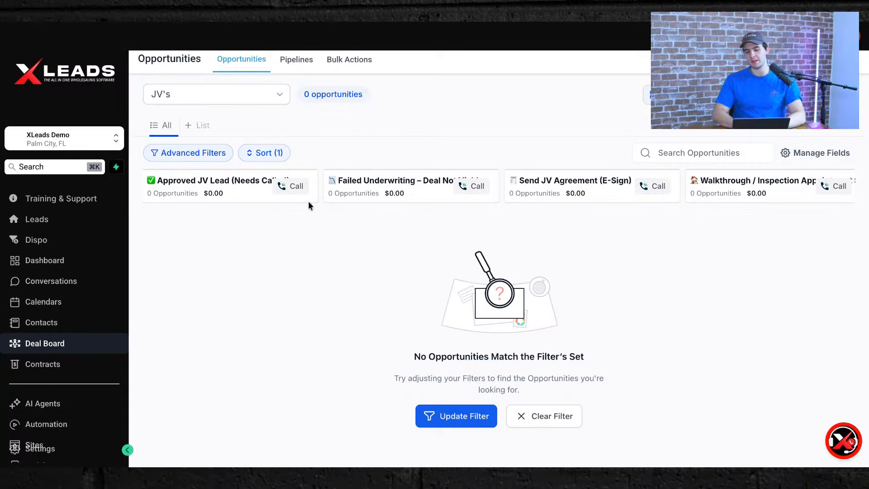
scroll(704, 264, "right", 5)
scroll(704, 264, "left", 5)
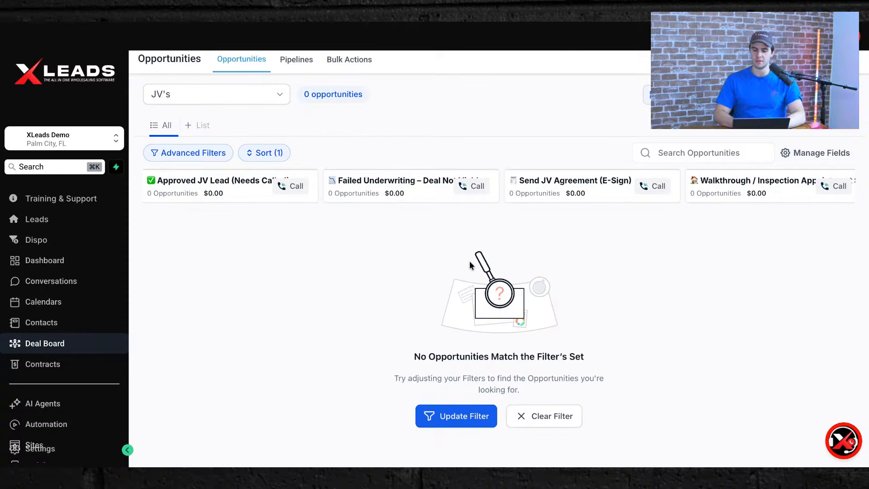
scroll(651, 223, "right", 5)
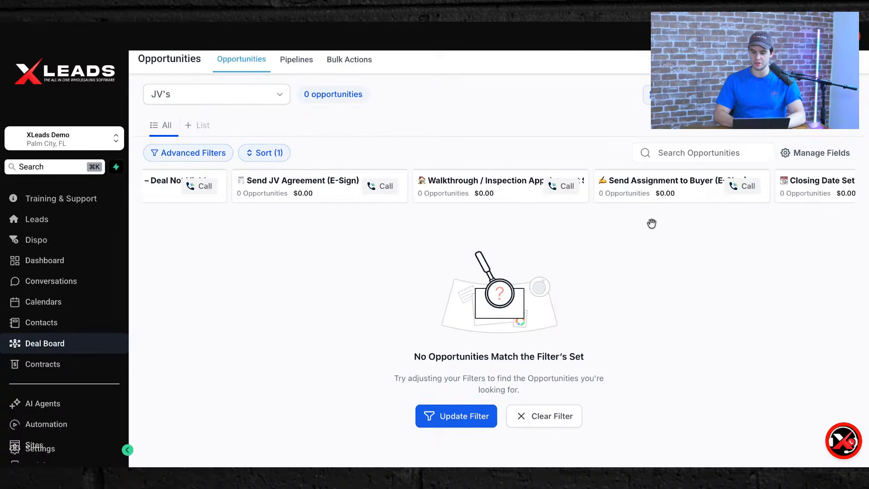
scroll(712, 222, "left", 5)
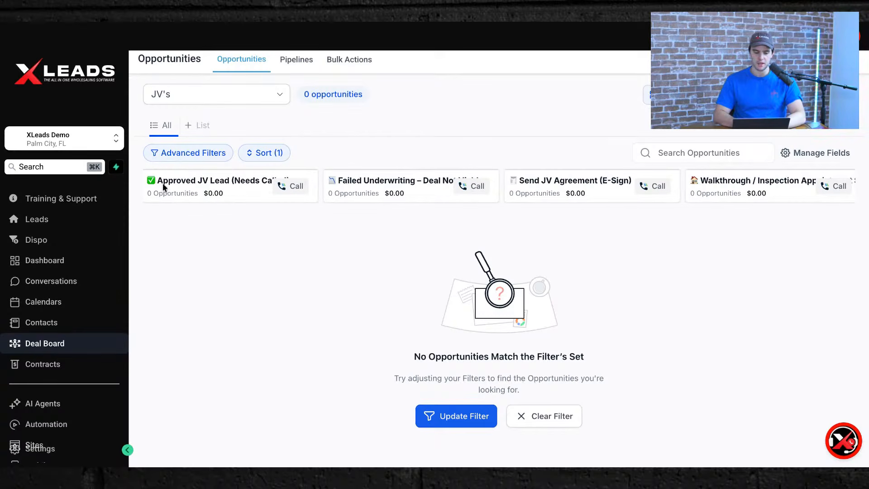
scroll(60, 378, "down", 2)
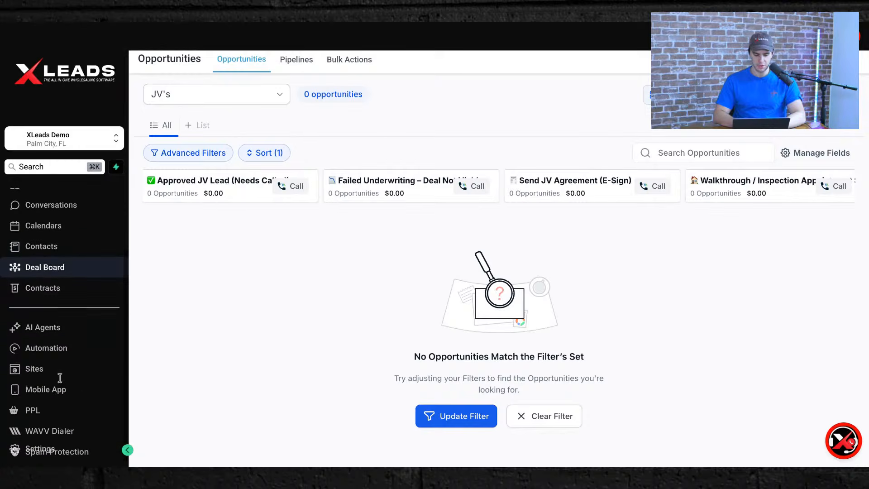
left_click(56, 377)
Open the JV Intake form from Sites > Forms and copy its public share link.
left_click(562, 65)
scroll(246, 376, "down", 5)
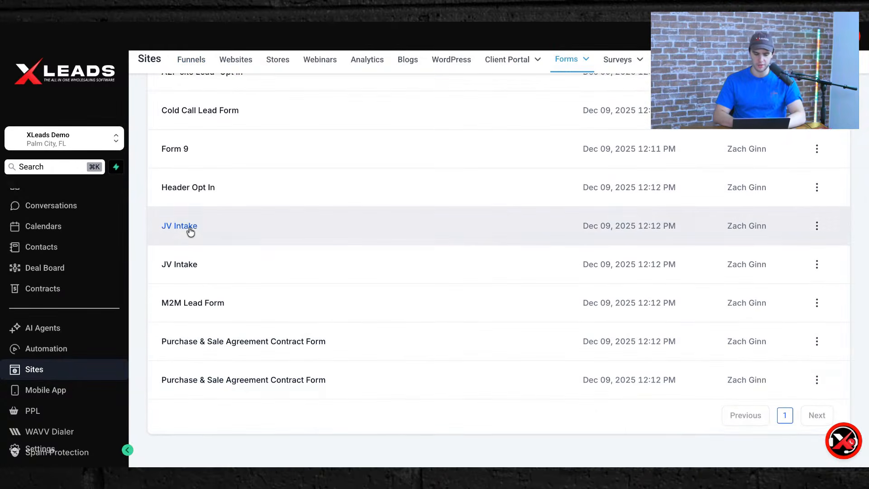
left_click(180, 227)
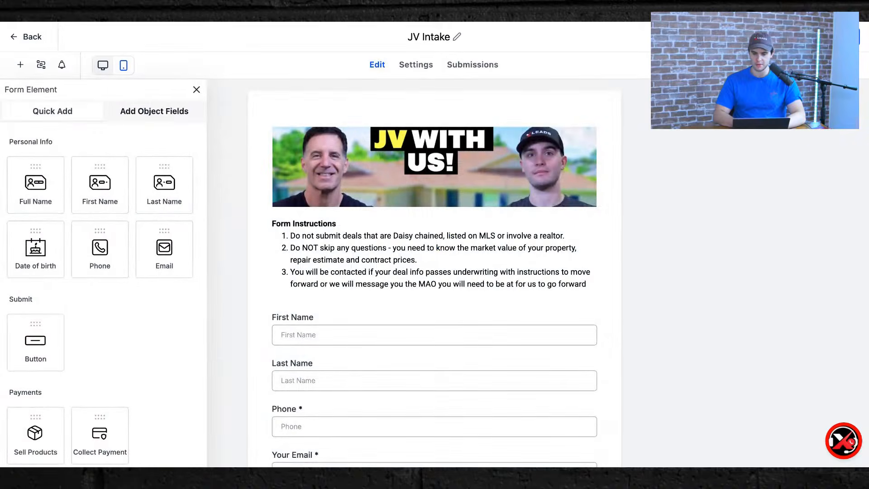
left_click(792, 37)
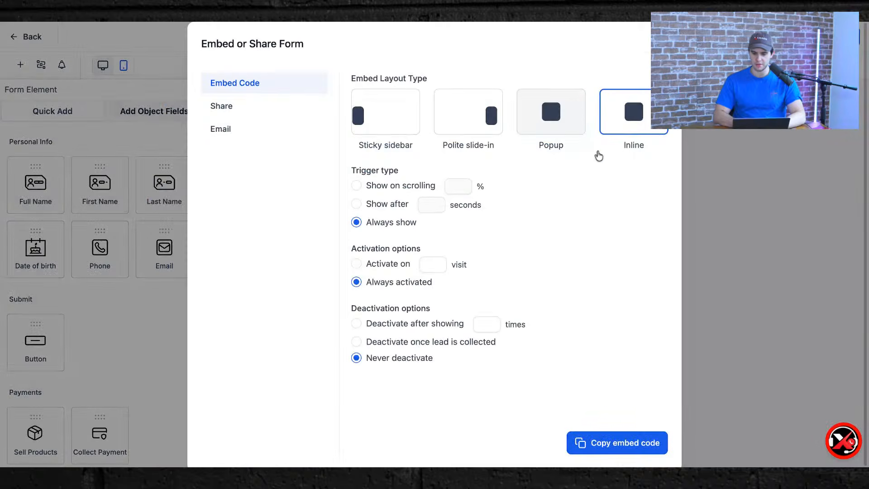
left_click(275, 113)
left_click(652, 178)
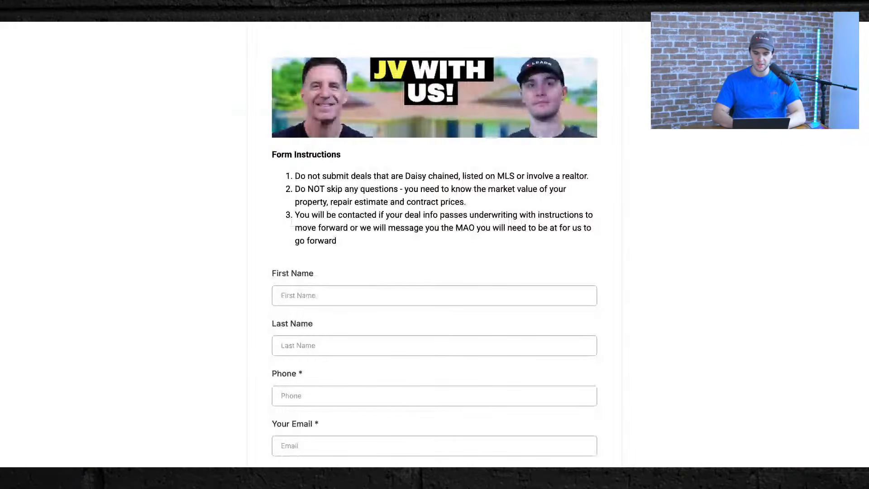
Enter the contact's first and last name on the live form, correcting the last-name typo.
type("John Smoth")
key("BackSpace")
key("BackSpace")
key("BackSpace")
type("ith")
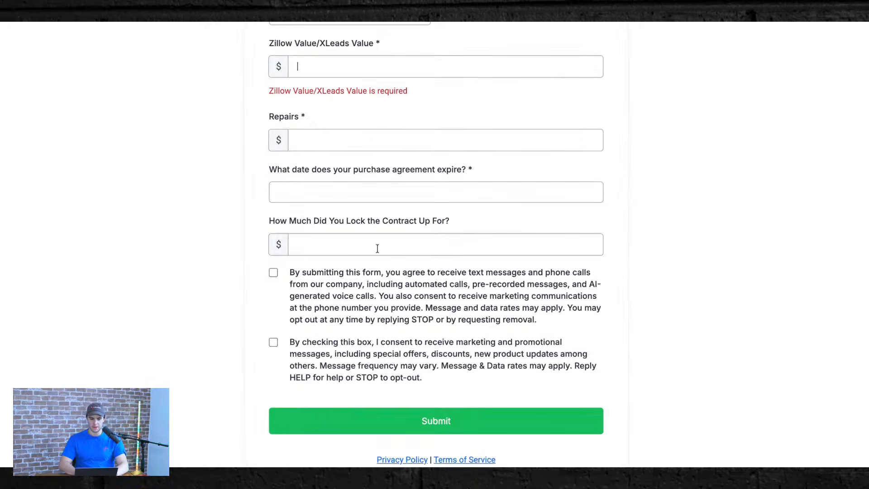
Enter value 230000, repairs 20000, expiry date 05-15-2026 and contract price 140000.
left_click(333, 77)
type("20000")
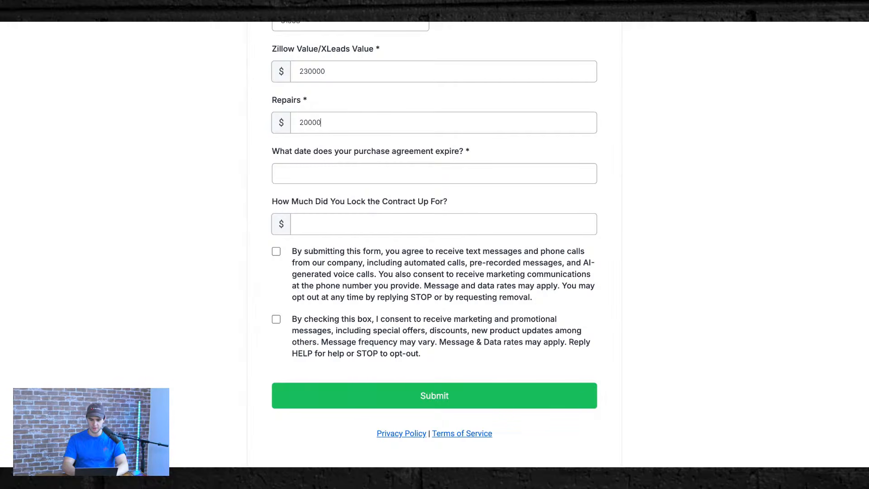
key("Tab")
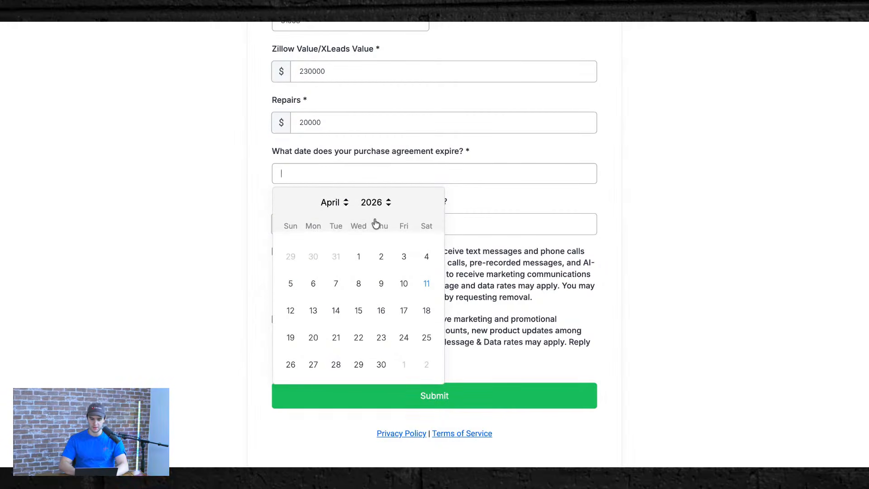
left_click(342, 204)
left_click(381, 310)
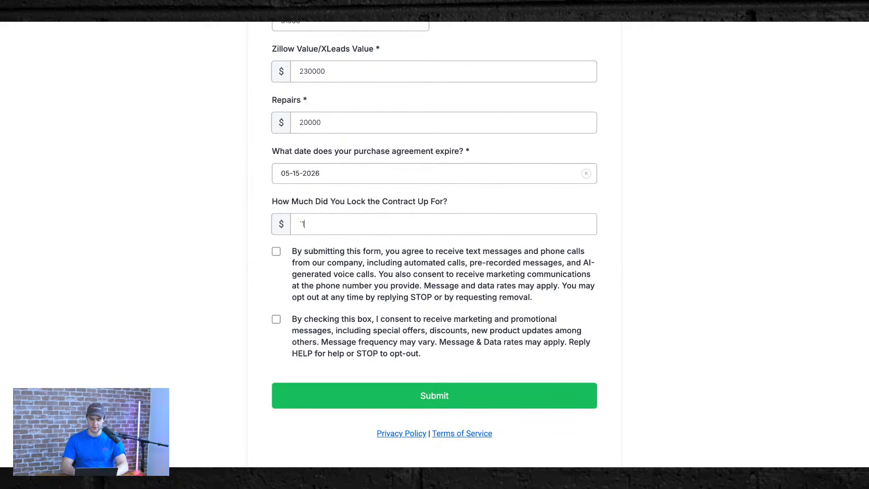
type("40000")
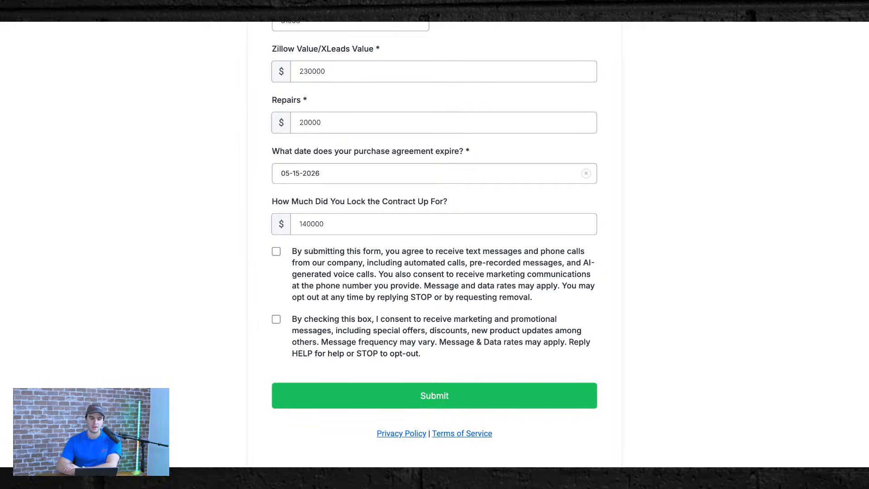
Tick the text/call and marketing consent boxes and submit the form.
left_click(276, 253)
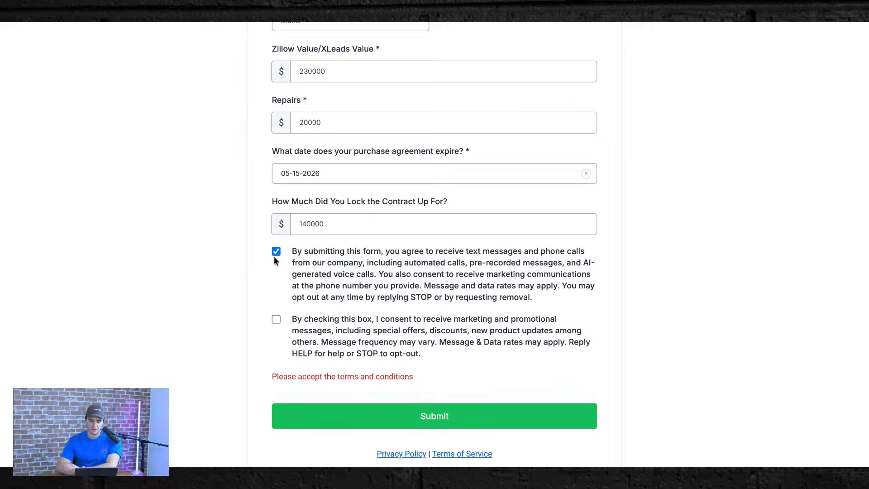
left_click(277, 320)
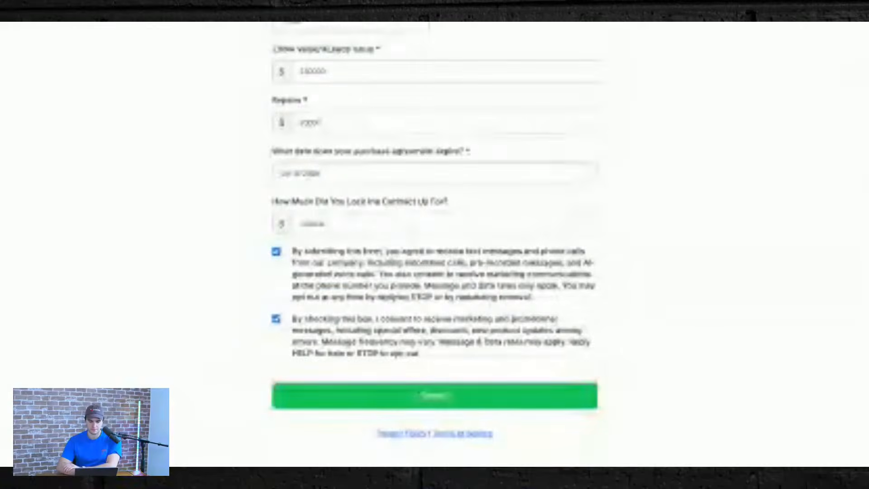
left_click(419, 393)
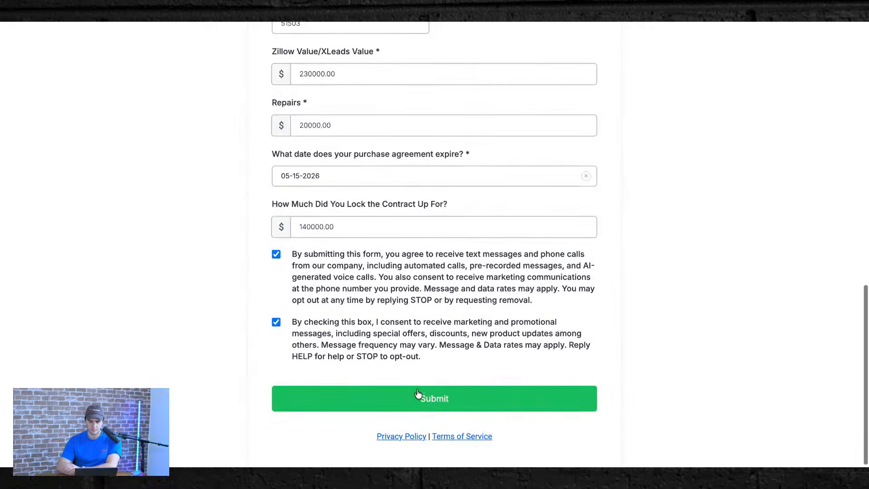
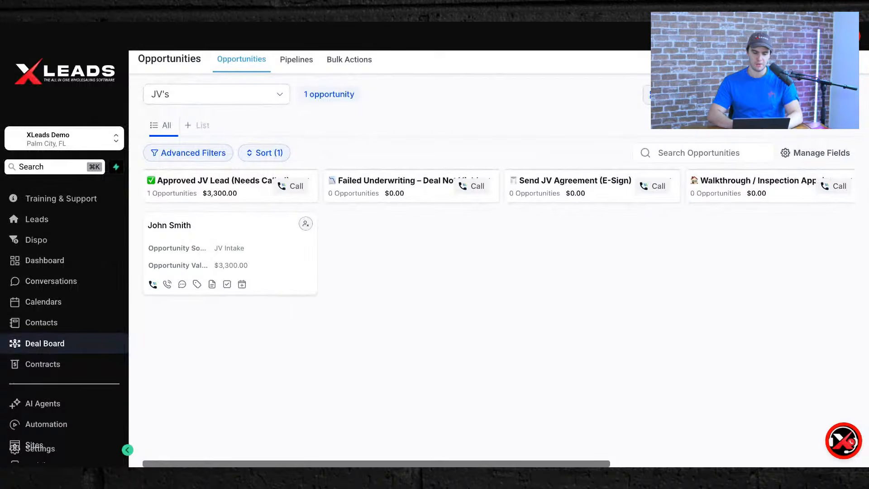
Open the JV opportunity card and close its Edit dialog without changes.
left_click(251, 228)
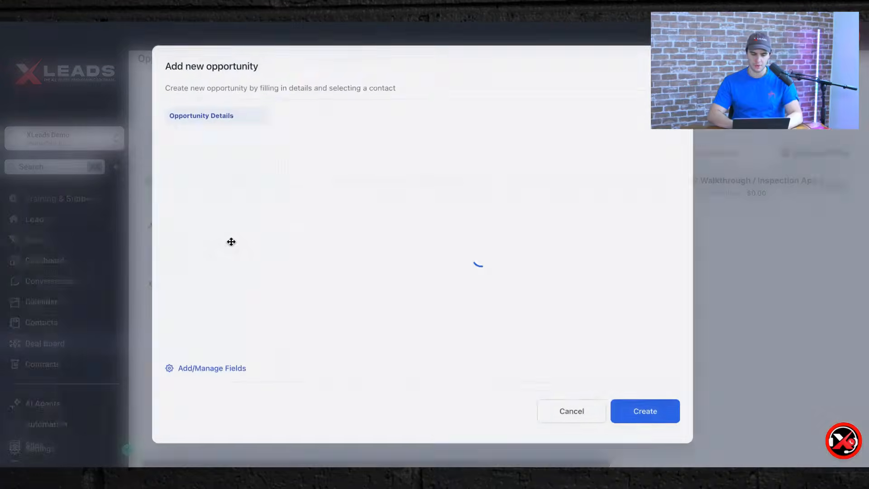
left_click(582, 23)
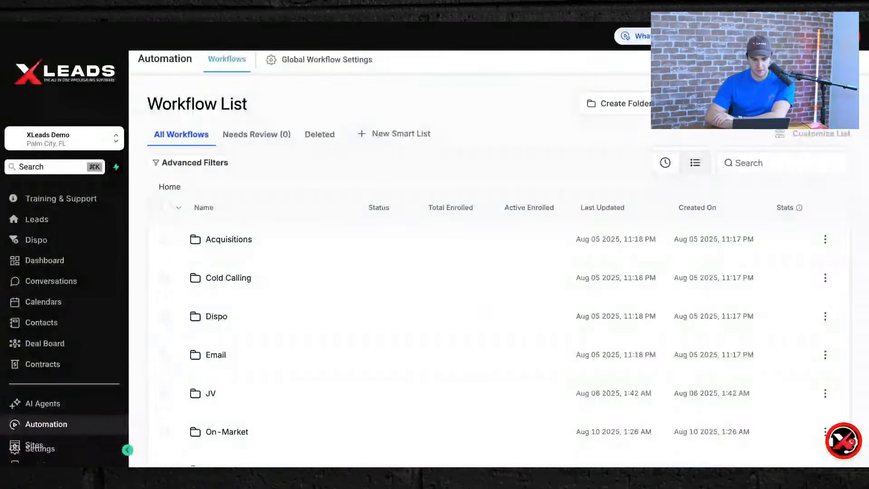
Open the Deal Underwriter workflow from the JV folder.
left_click(209, 393)
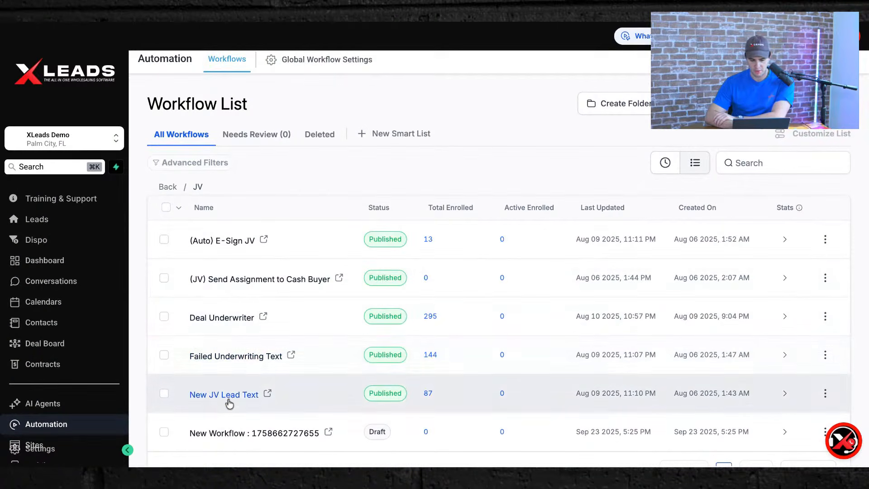
left_click(235, 319)
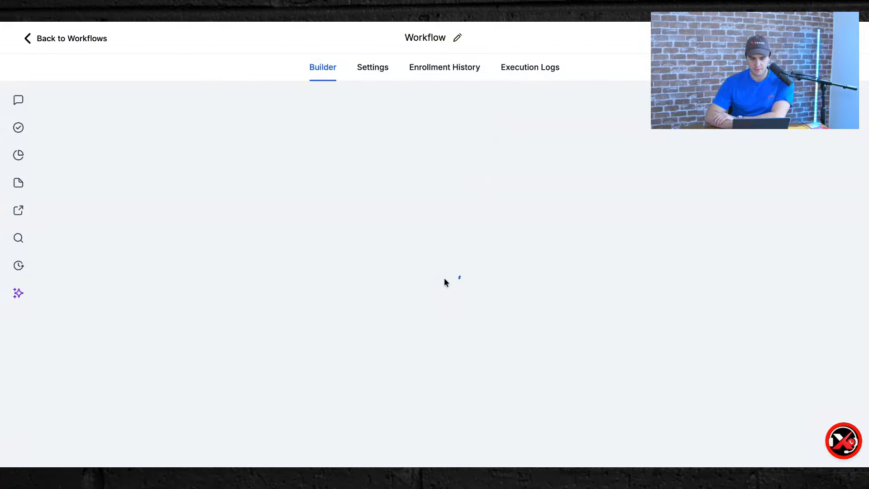
scroll(444, 278, "down", 5)
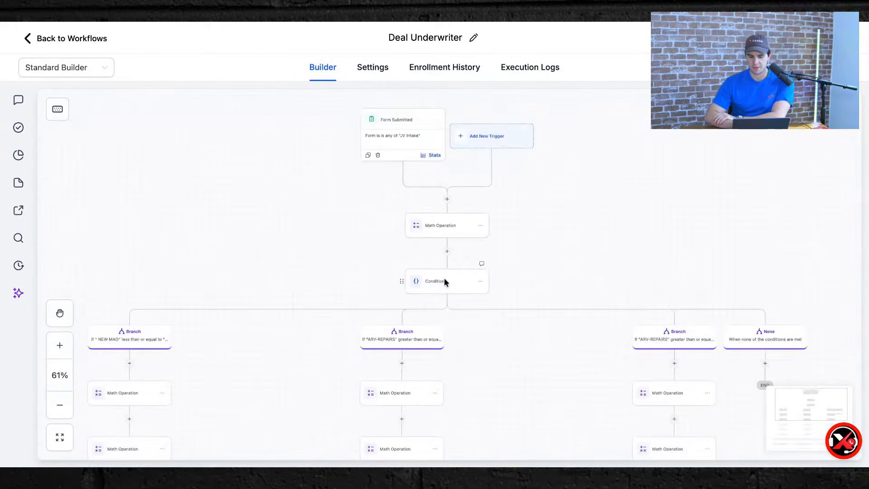
scroll(351, 306, "up", 5)
scroll(343, 306, "up", 3)
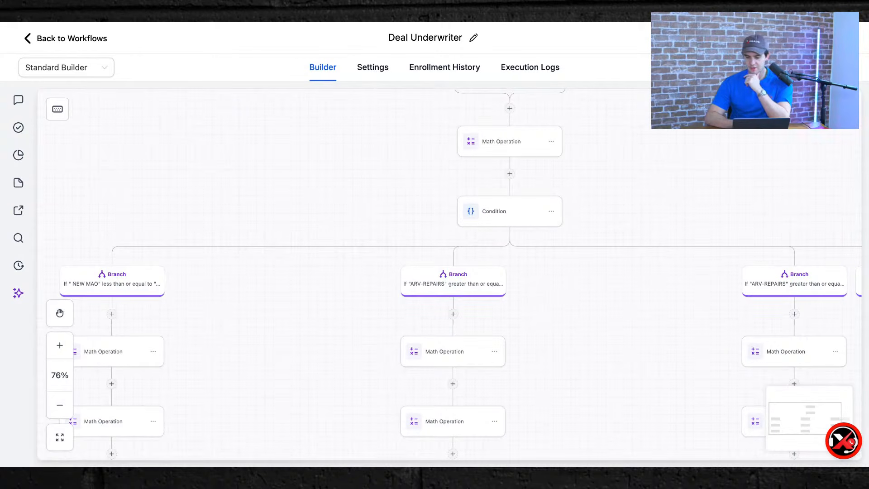
scroll(293, 244, "up", 3)
scroll(293, 245, "down", 8)
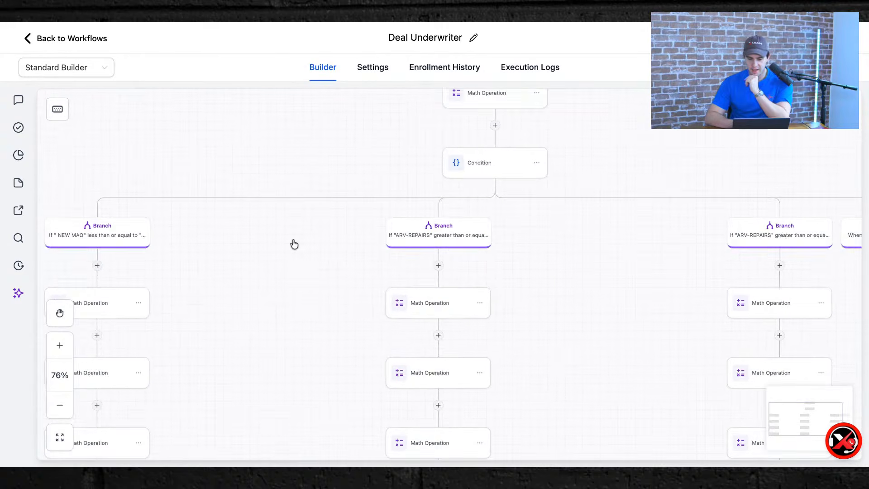
Pan and zoom across the Deal Underwriter branches, then return to the JV workflow list.
scroll(295, 352, "right", 6)
scroll(296, 352, "up", 1)
scroll(296, 351, "down", 3)
scroll(296, 352, "left", 3)
scroll(449, 264, "down", 5)
scroll(450, 264, "left", 4)
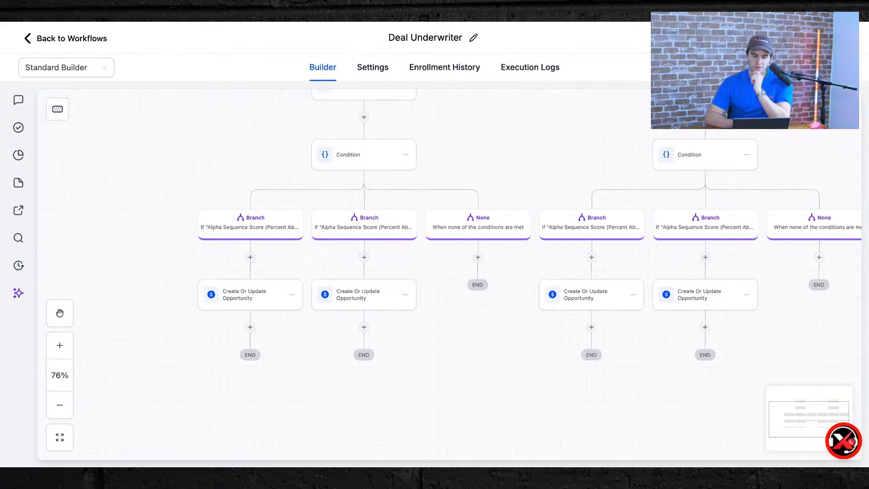
scroll(232, 194, "up", 5)
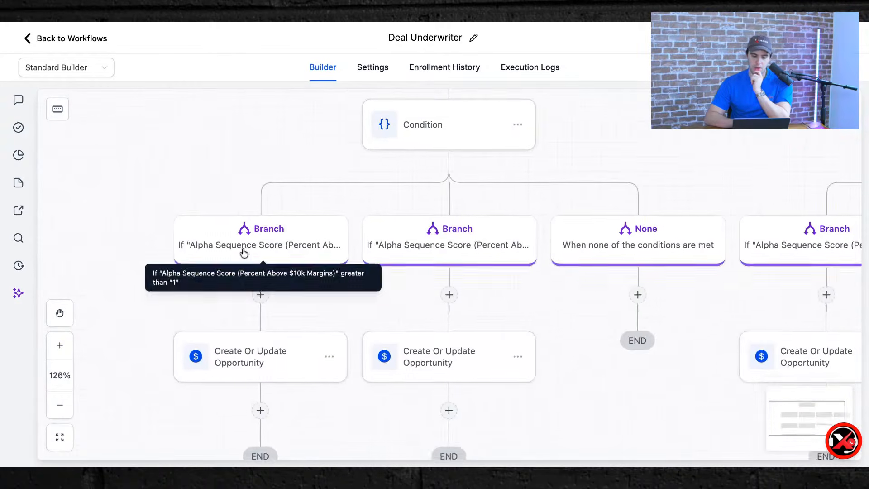
scroll(244, 253, "down", 1)
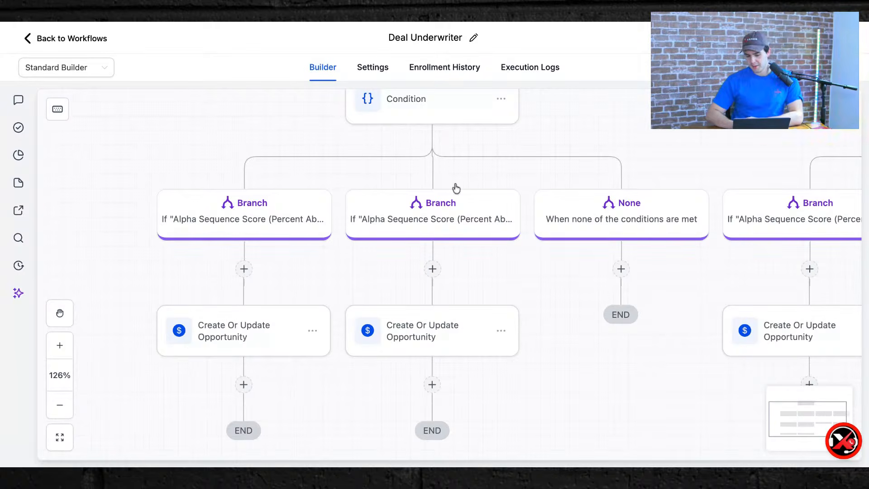
scroll(487, 217, "down", 10)
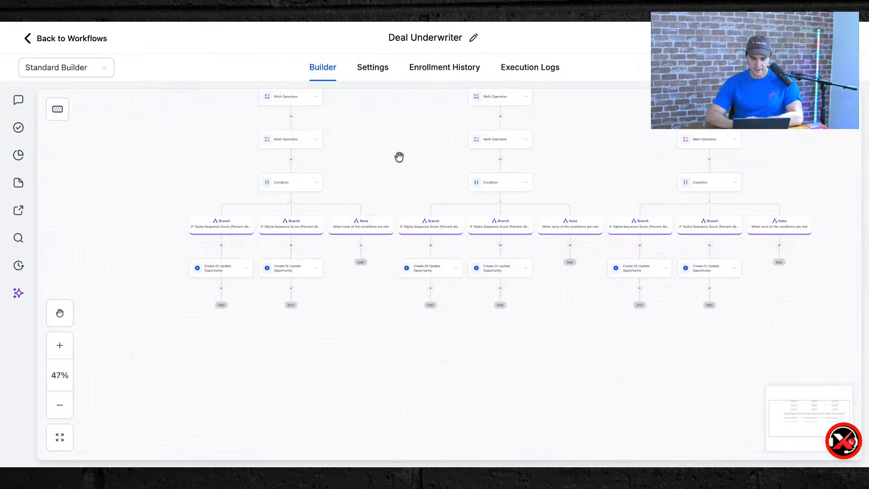
scroll(399, 156, "up", 3)
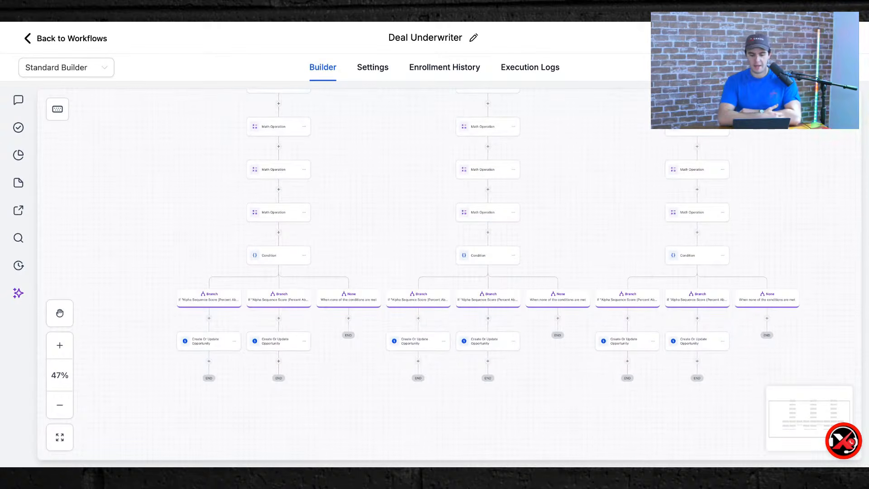
scroll(453, 244, "up", 10)
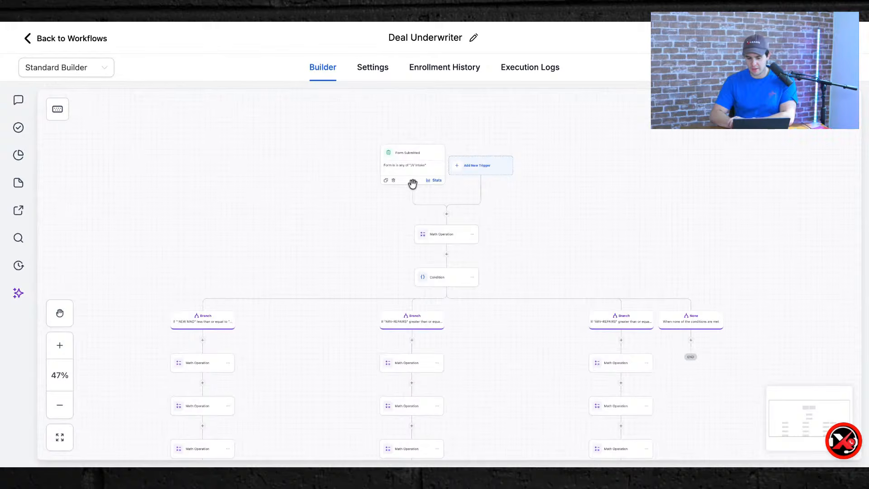
scroll(429, 190, "down", 6)
scroll(411, 308, "down", 5)
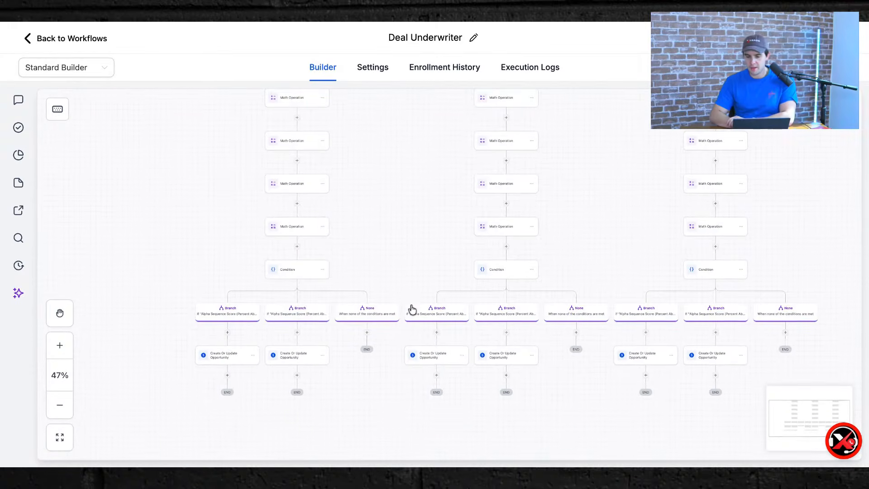
scroll(411, 308, "down", 5, "ctrl")
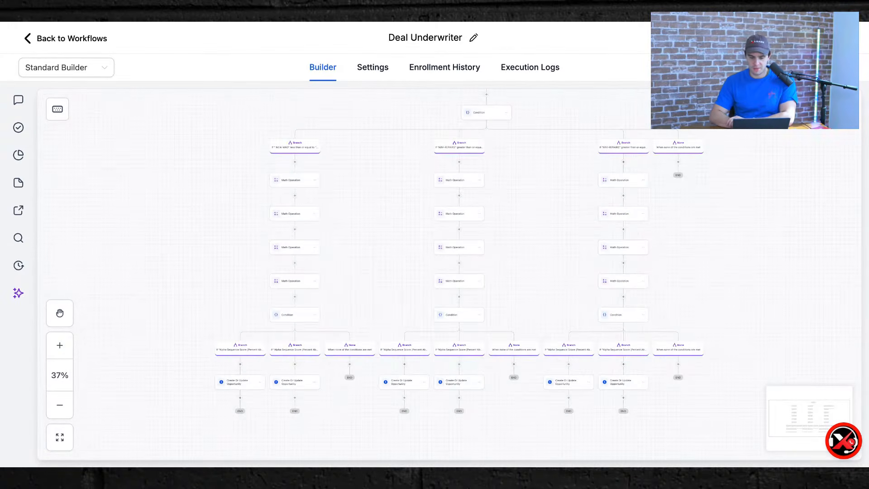
left_click(60, 43)
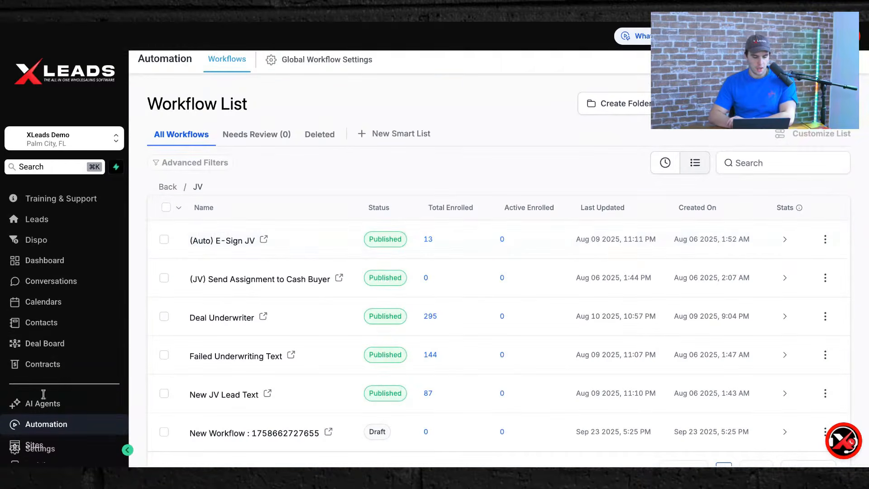
Go back to the top-level folders and browse the On-Market folder's workflows.
scroll(52, 358, "down", 3)
left_click(50, 356)
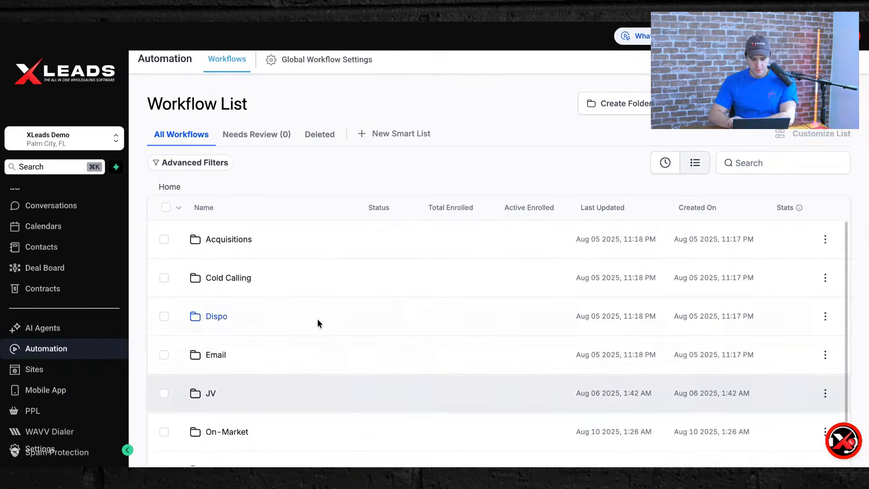
scroll(317, 321, "down", 2)
left_click(219, 333)
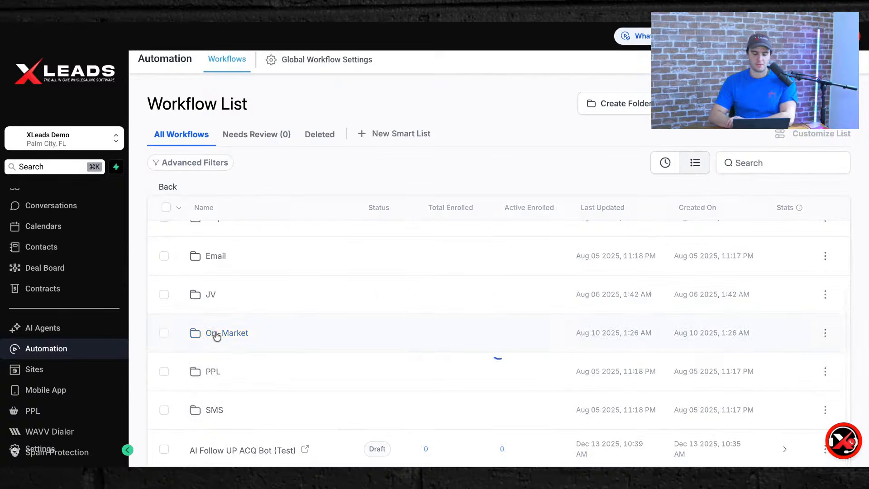
scroll(303, 347, "up", 1)
scroll(303, 357, "down", 1)
scroll(303, 357, "up", 1)
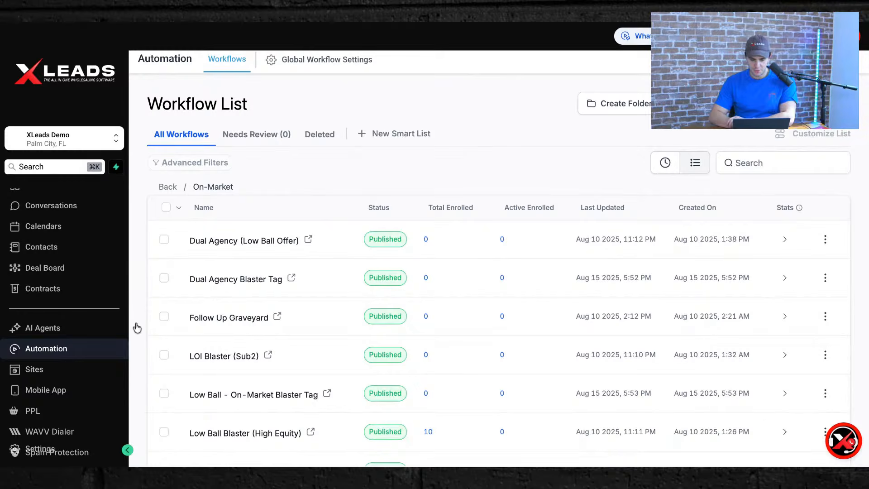
scroll(271, 369, "down", 1)
scroll(153, 283, "up", 1)
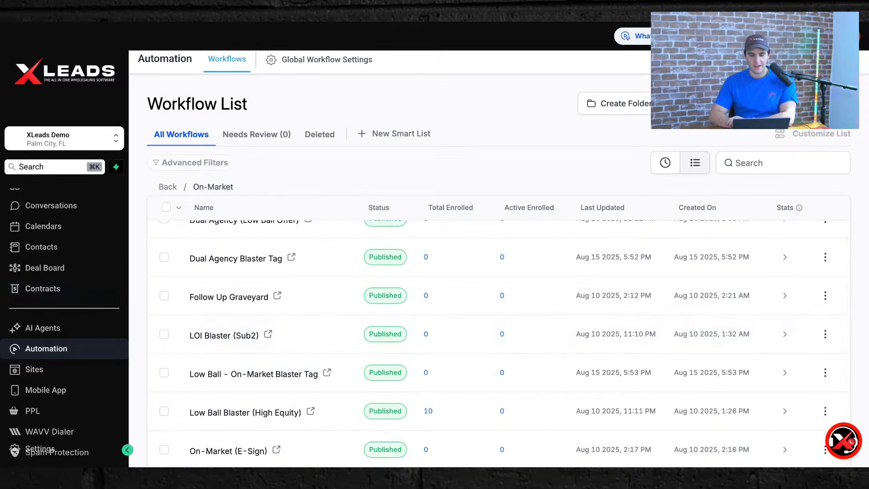
Open SMS Text Blaster (BULK DRIP) from the SMS folder.
left_click(43, 351)
scroll(253, 312, "down", 2)
scroll(250, 344, "down", 2)
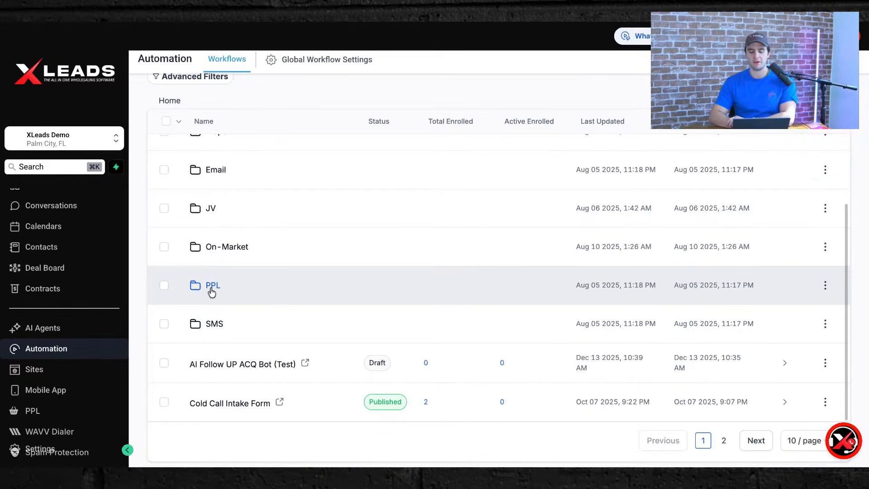
left_click(207, 327)
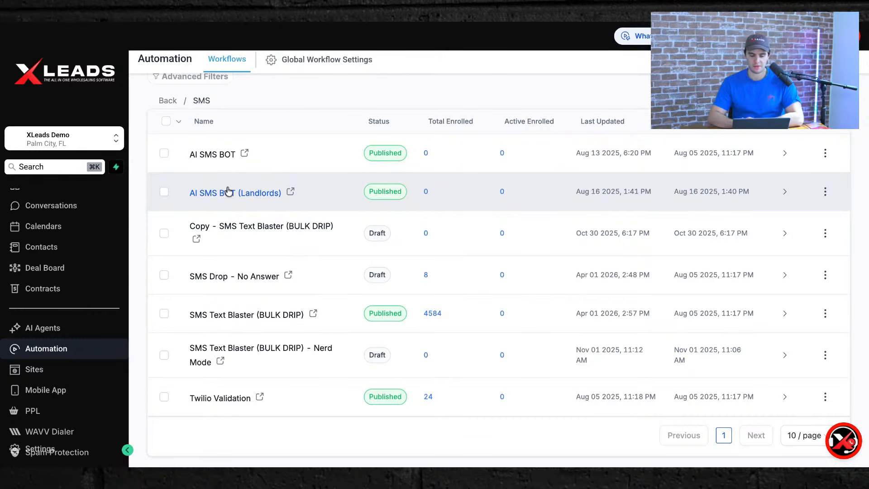
left_click(259, 318)
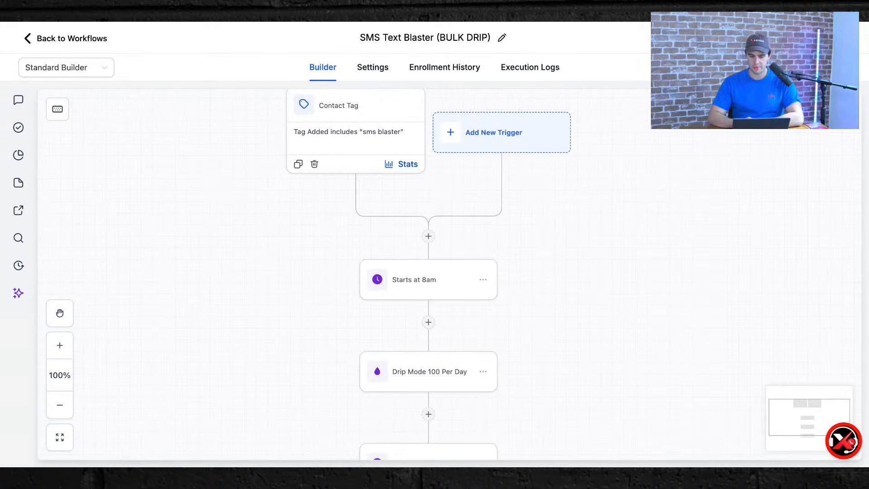
Inspect the Contact Tag trigger's settings and close them.
scroll(272, 159, "up", 2)
left_click(346, 159)
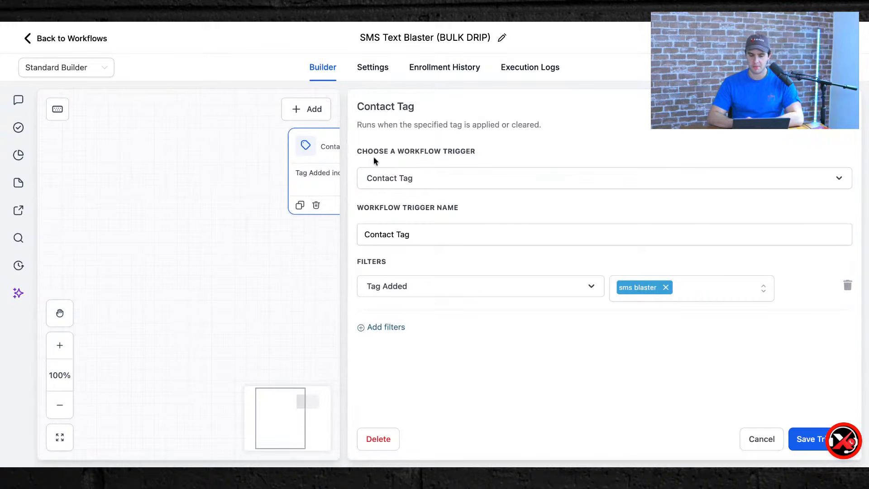
left_click(224, 239)
Try batch size 300 and the name 'Drip Mode 300 Per Day' on the drip step, then discard.
scroll(224, 238, "down", 3)
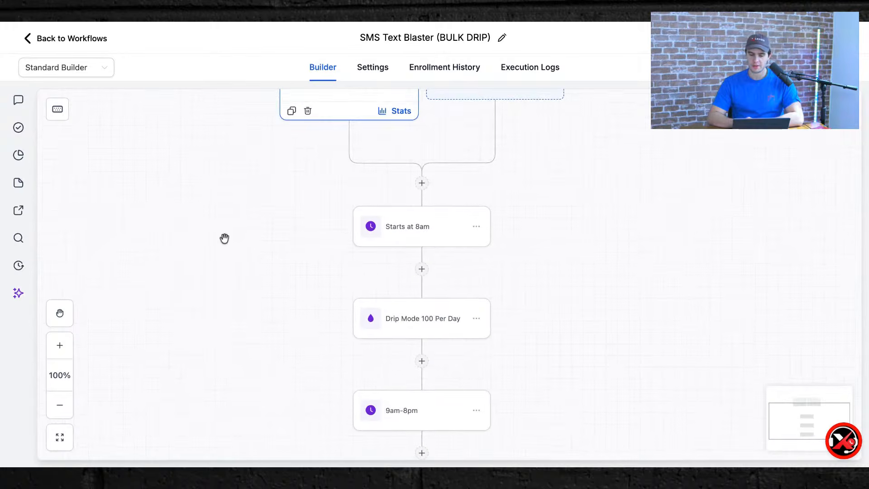
scroll(398, 347, "down", 5)
scroll(398, 347, "down", 5)
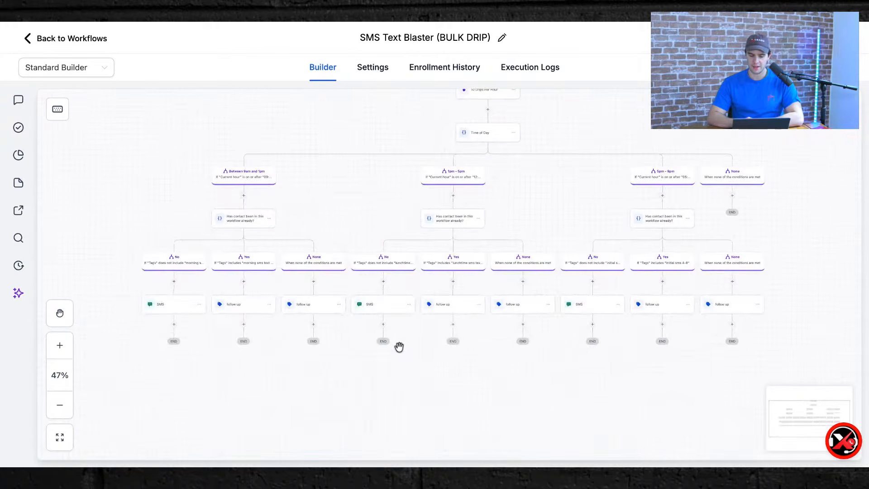
scroll(423, 258, "up", 5)
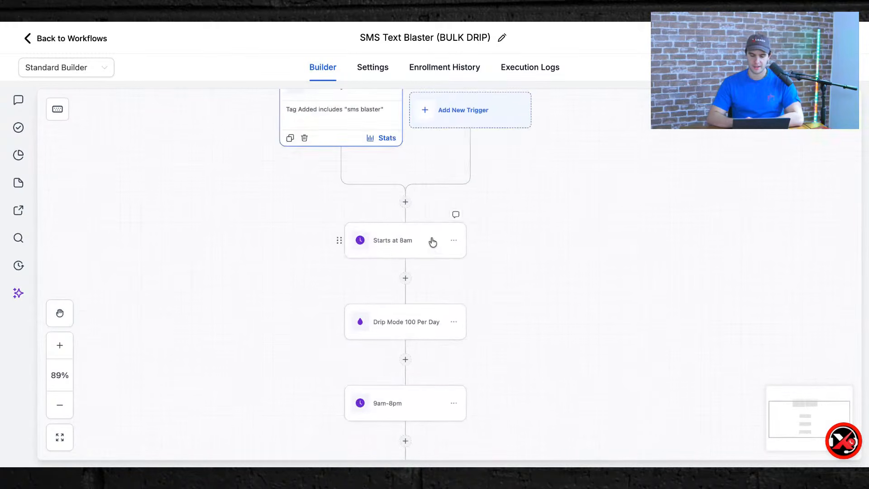
left_click(378, 325)
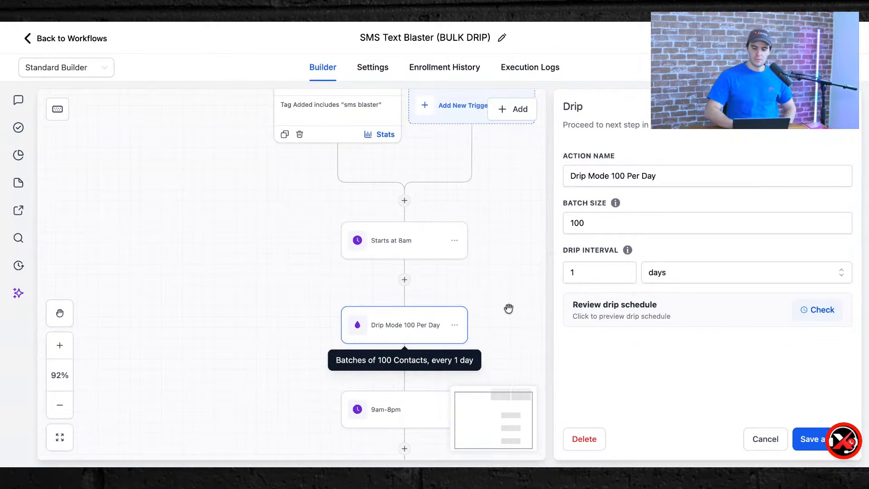
double_click(584, 216)
type("300")
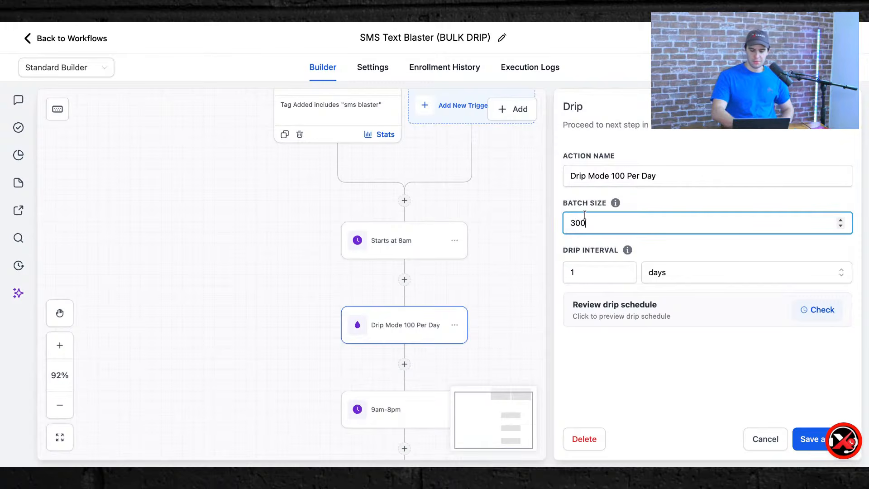
left_click(600, 398)
double_click(617, 181)
type("3")
left_click(610, 370)
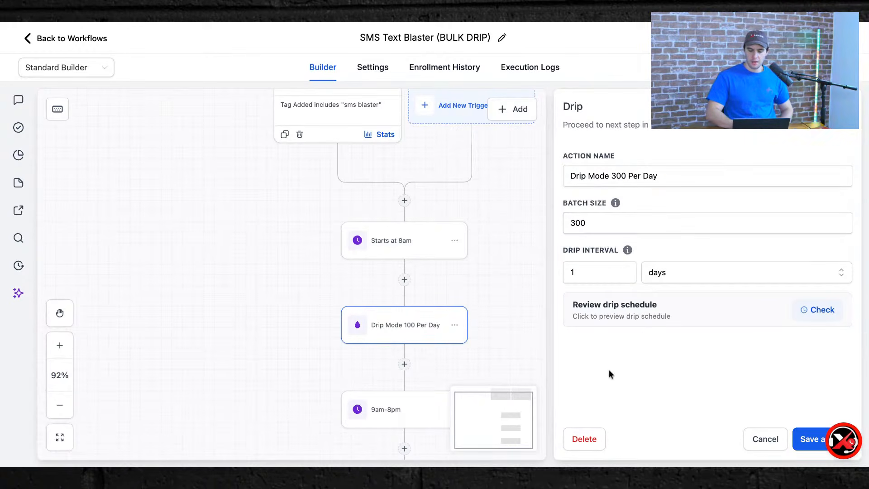
left_click(845, 107)
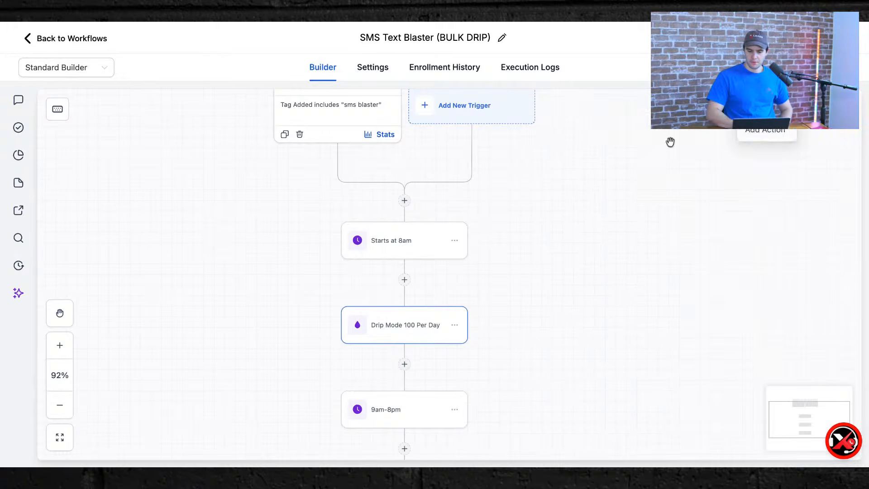
Preview the Drip Mode 100 Per Day schedule and close it unchanged.
left_click(405, 333)
left_click(821, 313)
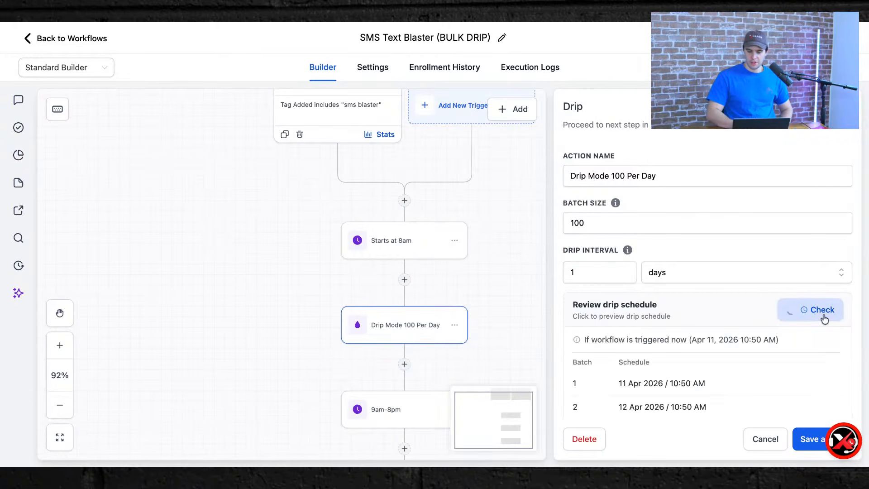
scroll(713, 349, "down", 5)
scroll(714, 350, "down", 2)
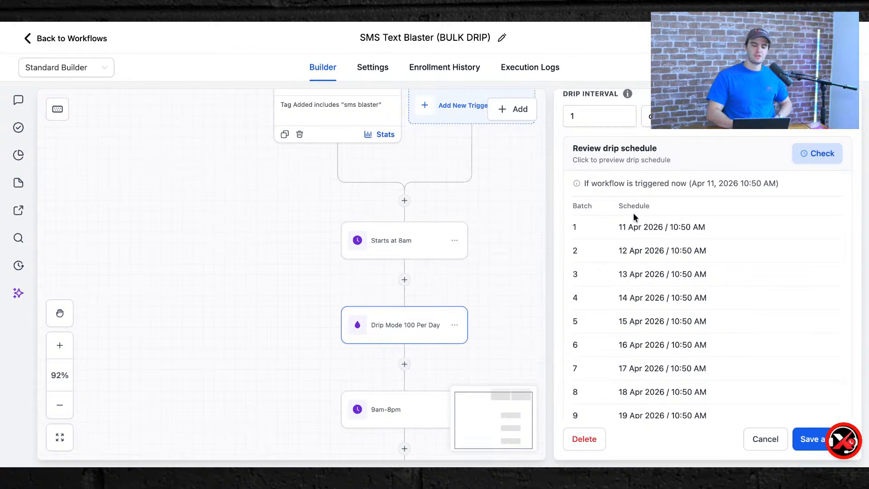
scroll(673, 247, "down", 3)
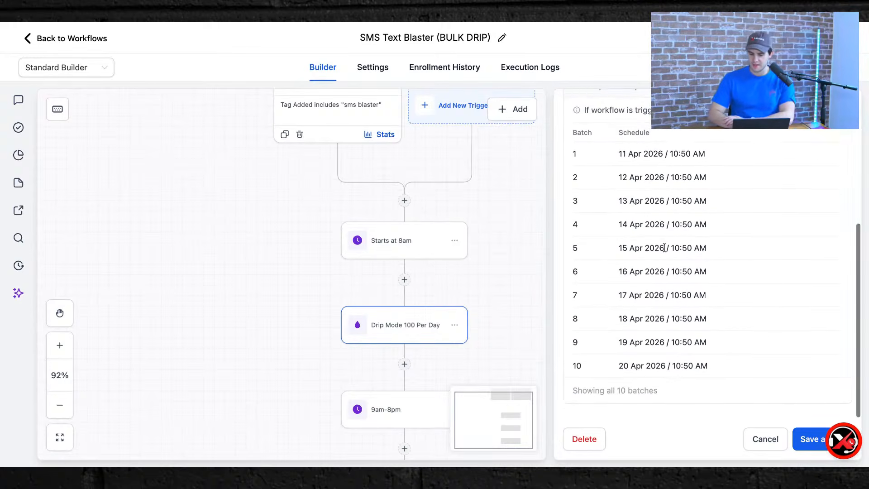
scroll(664, 247, "up", 5)
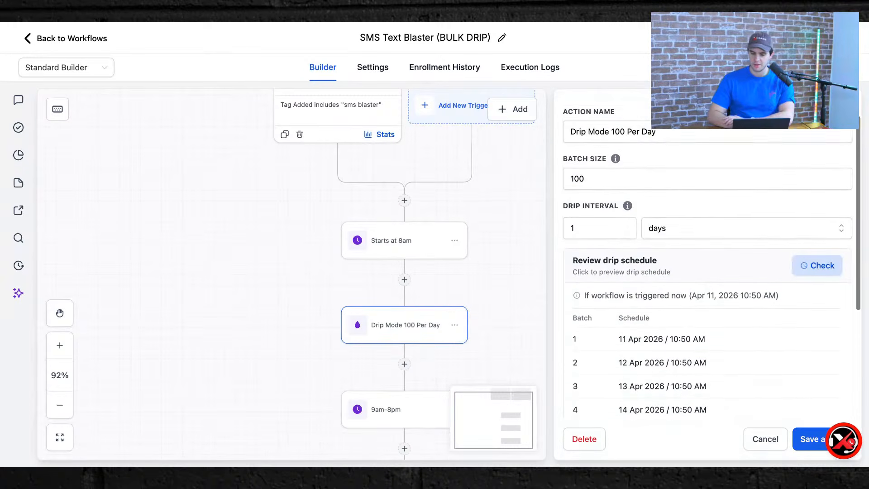
left_click(397, 170)
Open the 10 Drips Per Hour step's settings (batch size 10, every 1 hour).
scroll(393, 172, "down", 3)
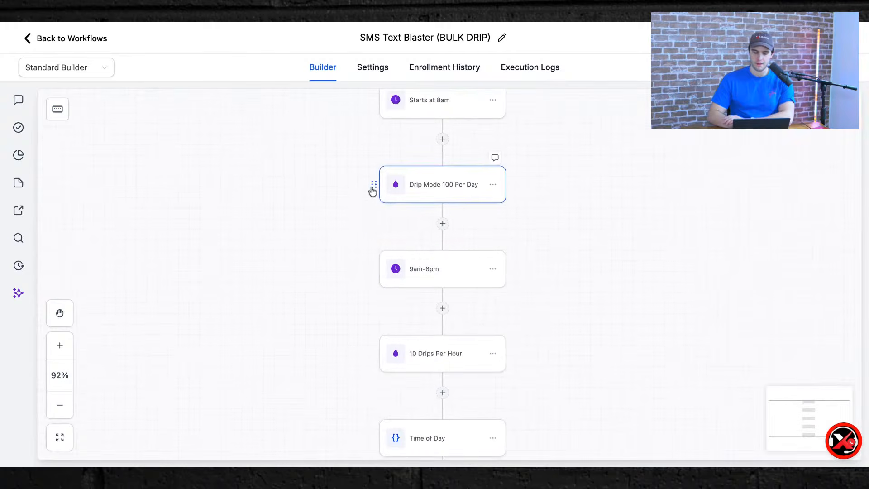
scroll(395, 289, "down", 5)
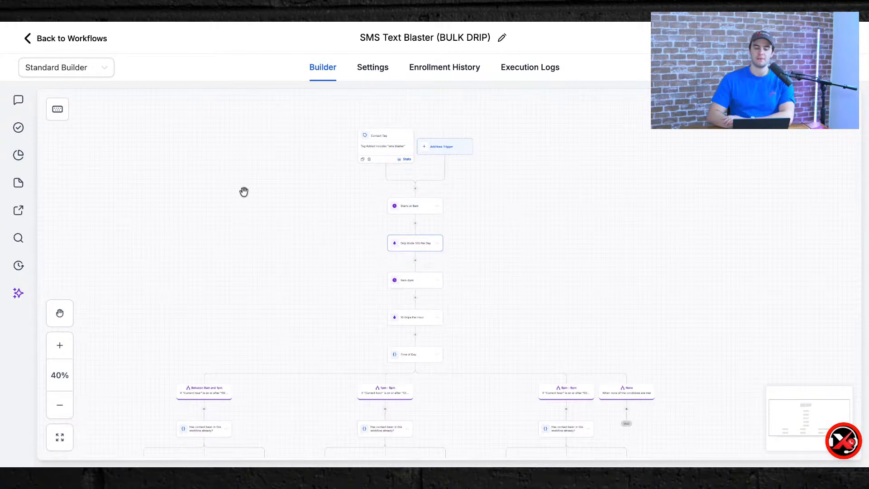
scroll(283, 195, "down", 2)
scroll(397, 248, "up", 5)
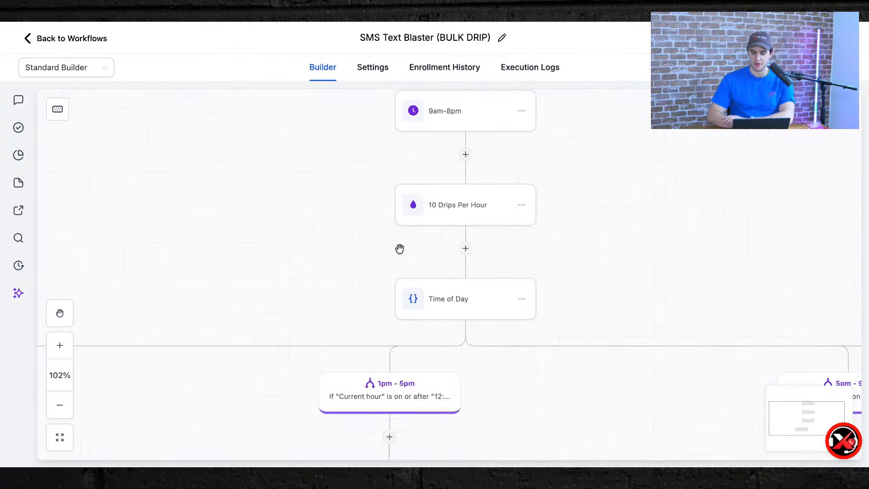
left_click(451, 214)
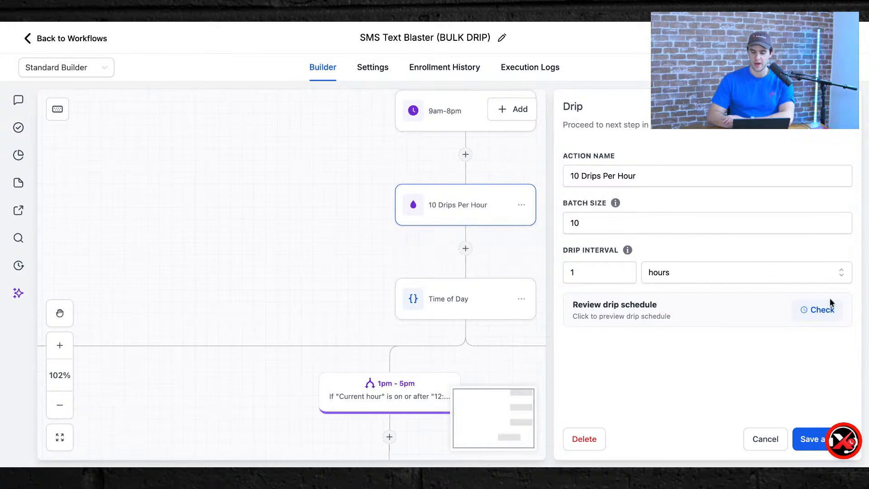
Preview the hourly drip's ten-batch schedule and cancel without changes.
left_click(810, 316)
scroll(688, 334, "down", 5)
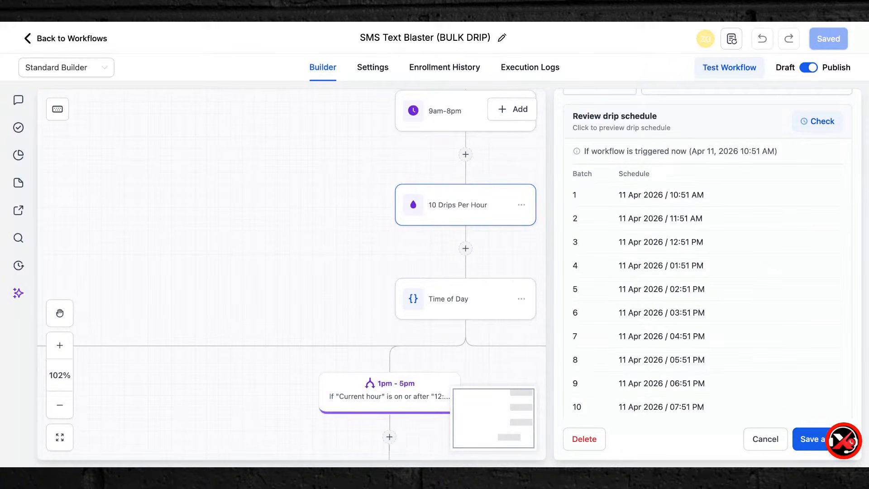
left_click(762, 440)
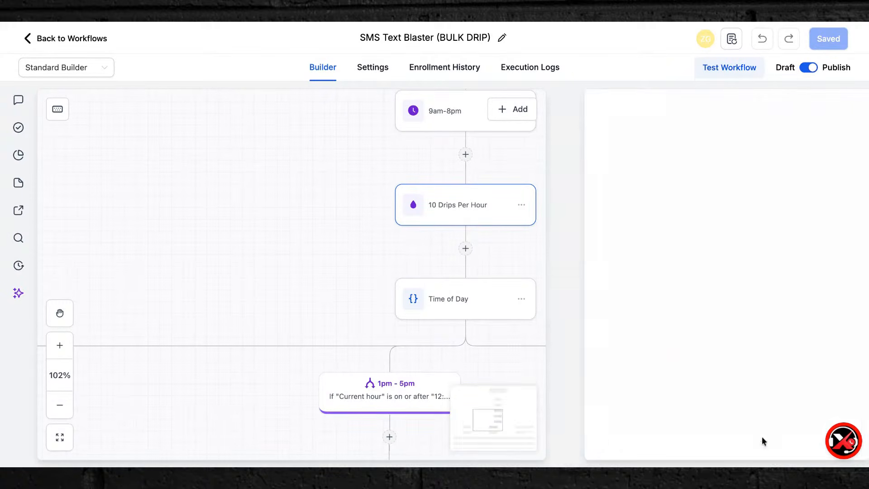
Pan the canvas over the 9am–1pm, 1pm–5pm and 5pm–9pm Time of Day branches.
scroll(387, 282, "down", 10)
scroll(288, 256, "up", 10)
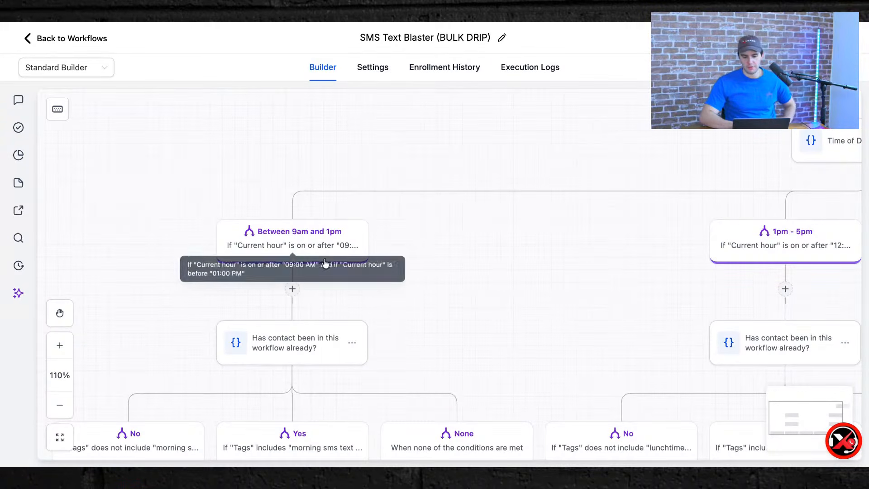
scroll(368, 281, "down", 4)
scroll(369, 281, "left", 2)
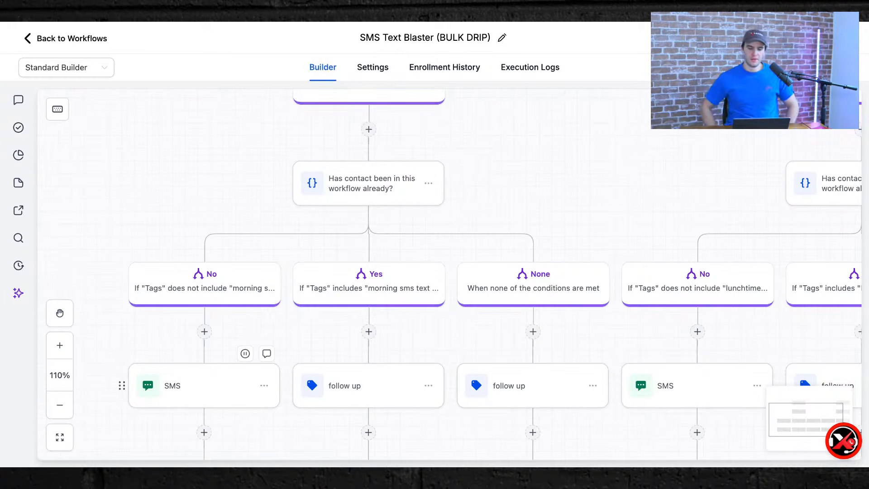
scroll(511, 339, "up", 1)
scroll(512, 340, "right", 2)
scroll(512, 339, "up", 2)
scroll(512, 340, "right", 5)
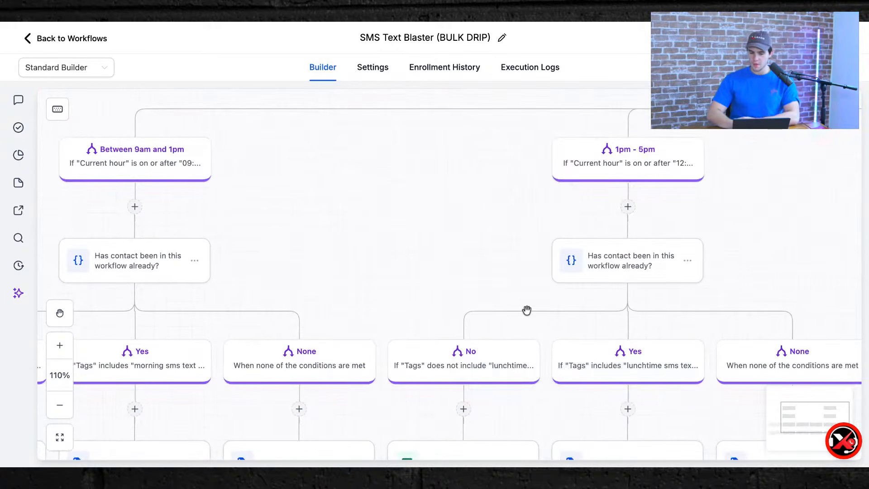
scroll(449, 304, "down", 2)
scroll(465, 380, "right", 10)
scroll(466, 380, "up", 1)
scroll(465, 380, "left", 7)
scroll(466, 380, "right", 8)
scroll(466, 380, "up", 1)
scroll(466, 380, "down", 5)
scroll(465, 380, "left", 8)
scroll(466, 380, "down", 2)
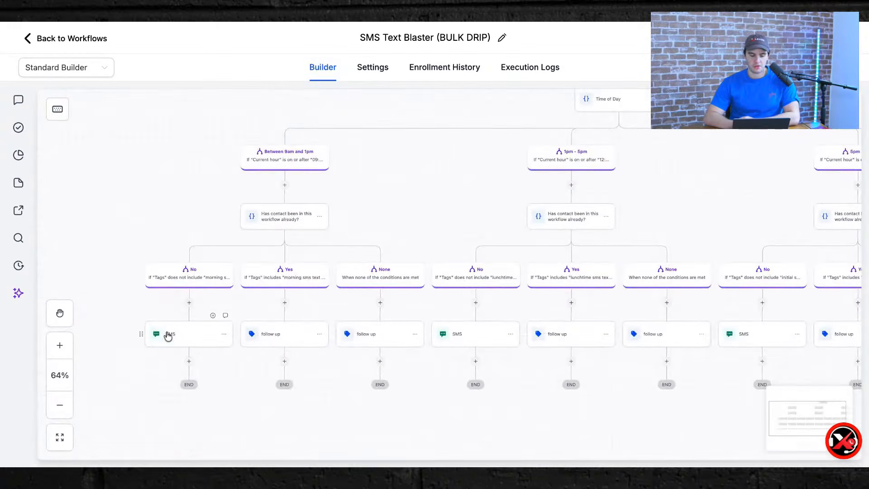
Open the 9am–1pm branch's SMS step, select its 162-character message, and launch Write with AI.
left_click(171, 340)
scroll(593, 359, "down", 3)
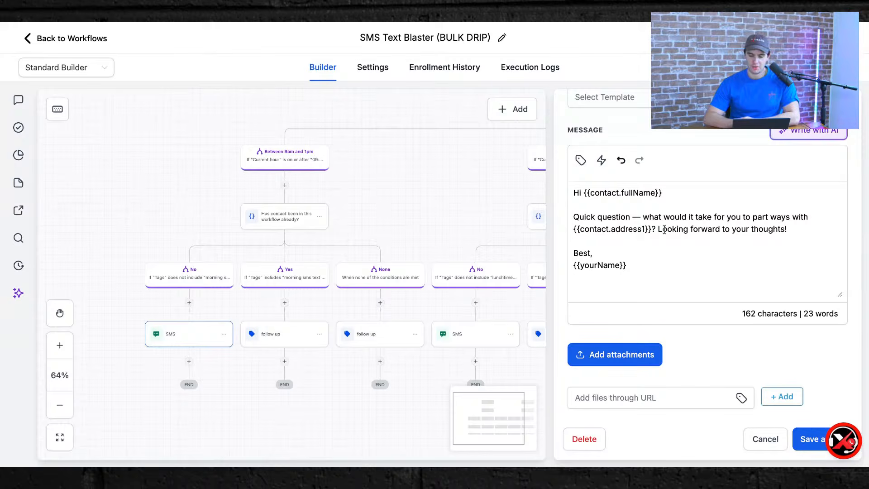
scroll(628, 282, "up", 3)
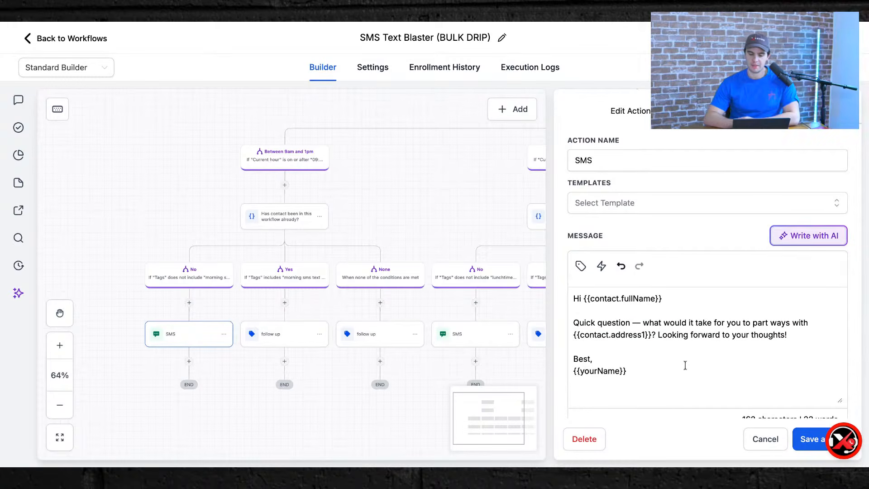
left_click_drag(637, 370, 541, 283)
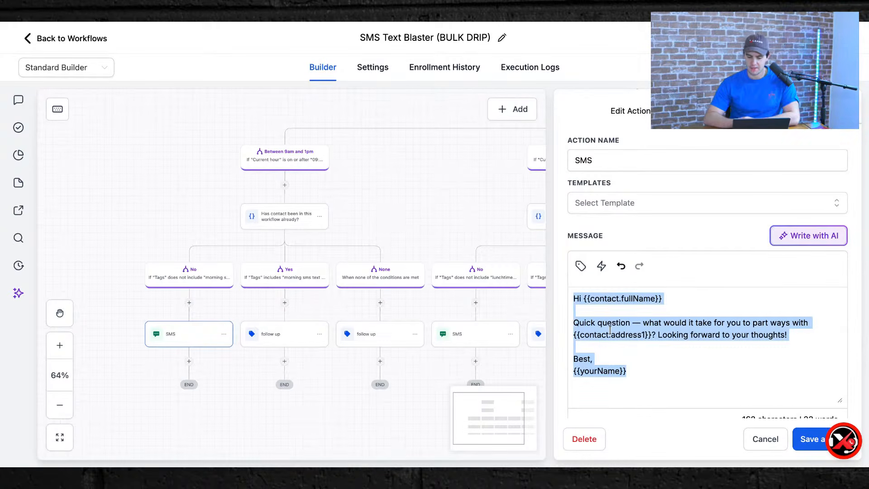
left_click(687, 247)
scroll(694, 348, "down", 1)
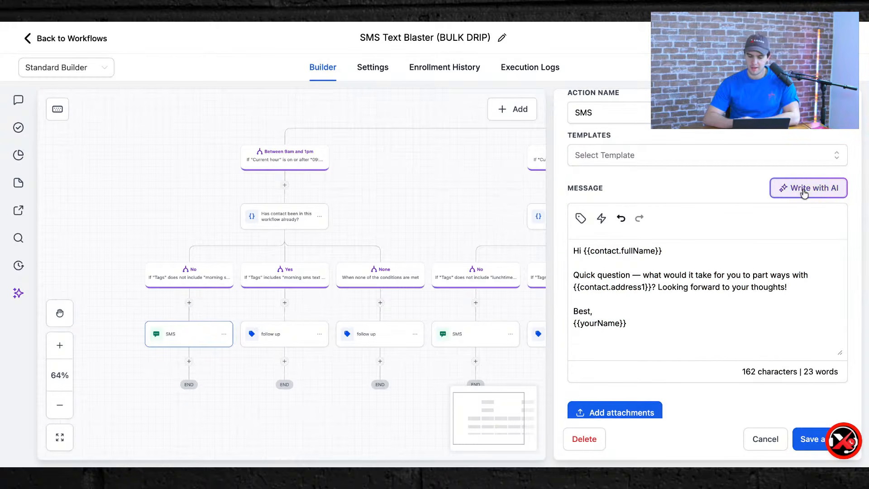
left_click_drag(650, 324, 526, 239)
key("ctrl+c")
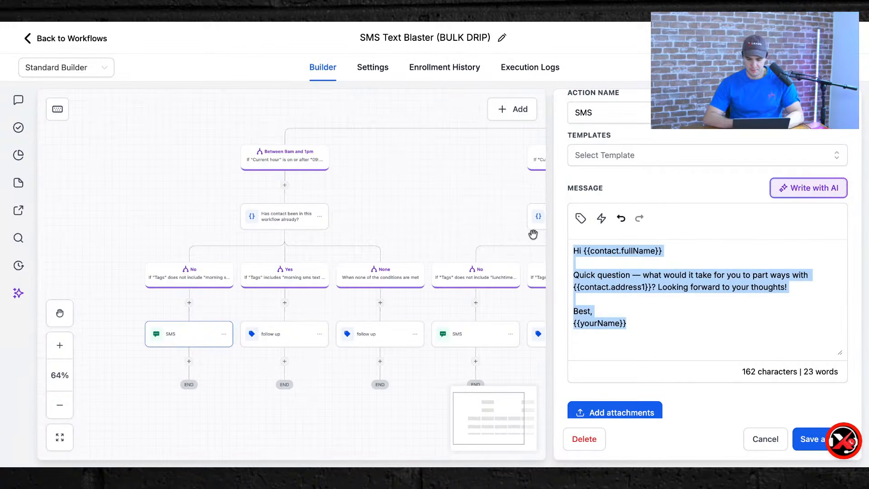
left_click(686, 193)
left_click(781, 194)
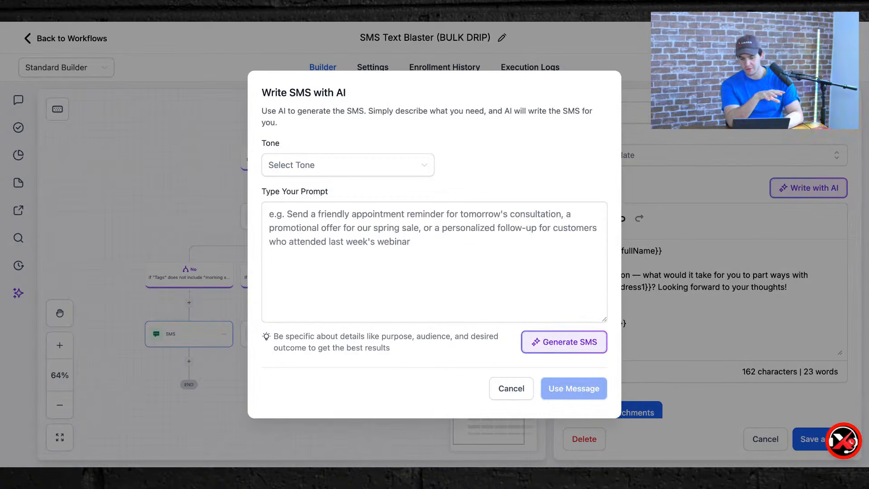
Set the AI writer's tone to Casual and paste the current SMS into the prompt.
key("Tab")
left_click(299, 164)
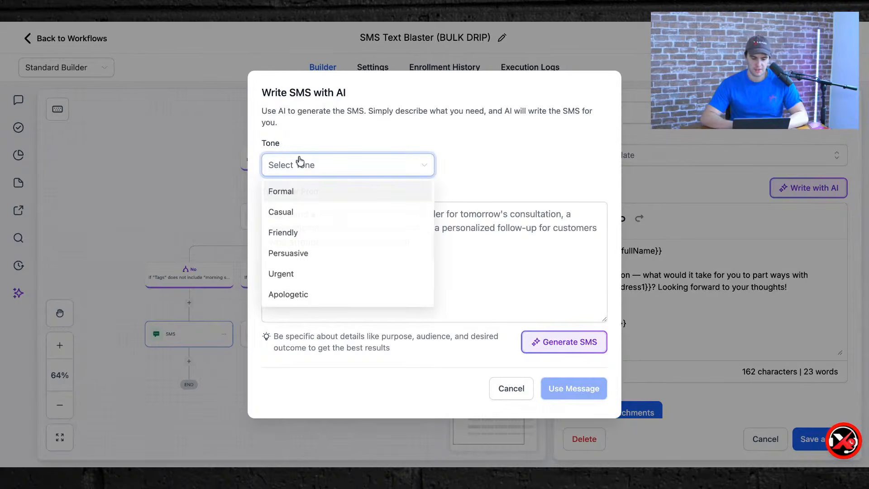
left_click(307, 210)
left_click(318, 236)
key("ctrl+v")
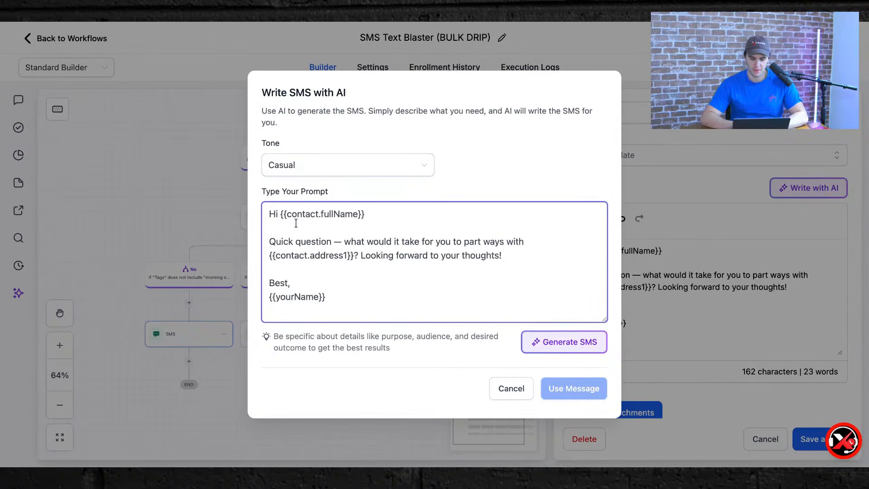
Prefix the prompt with 'Make a better text variation than' and generate a new draft.
left_click(268, 214)
type("Male si")
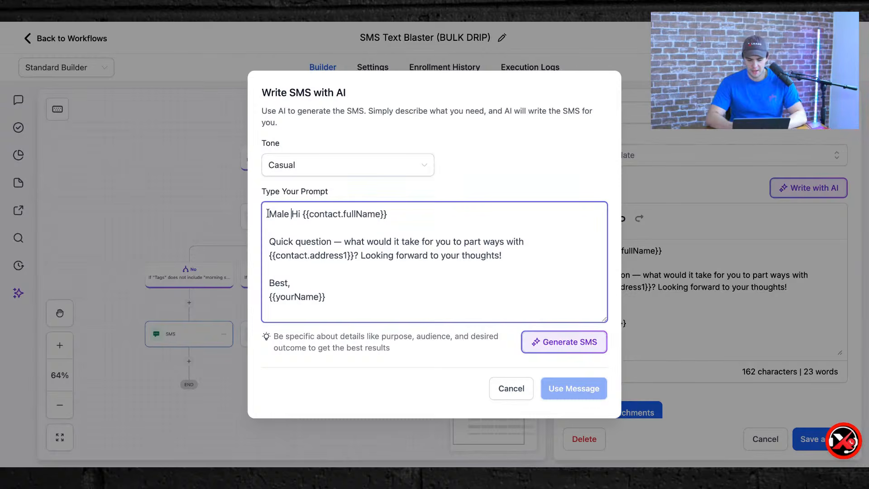
key("BackSpace")
key("BackSpace")
key("BackSpace")
key("BackSpace")
key("BackSpace")
type("ke a be")
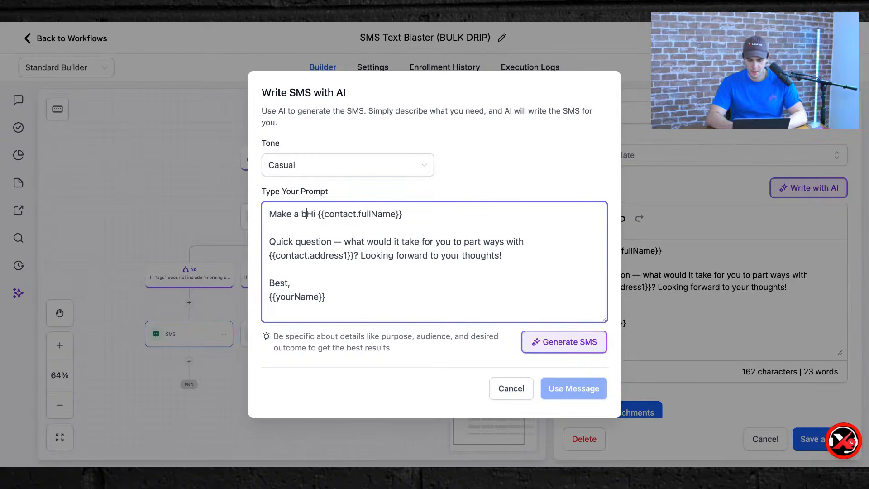
type("tter text ba")
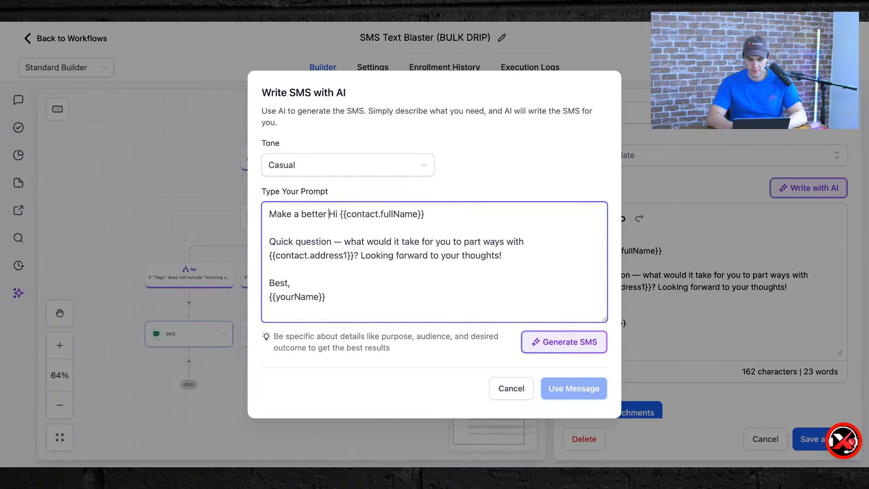
key("BackSpace")
key("BackSpace")
type("variation than")
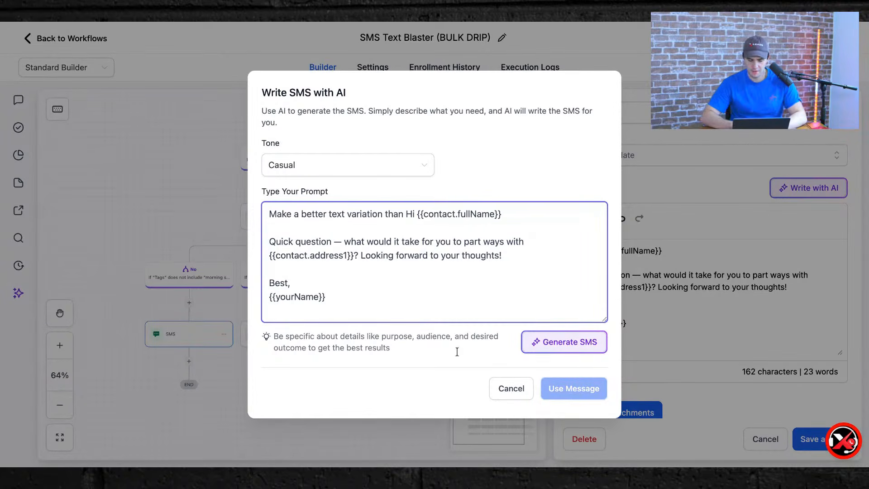
left_click(547, 342)
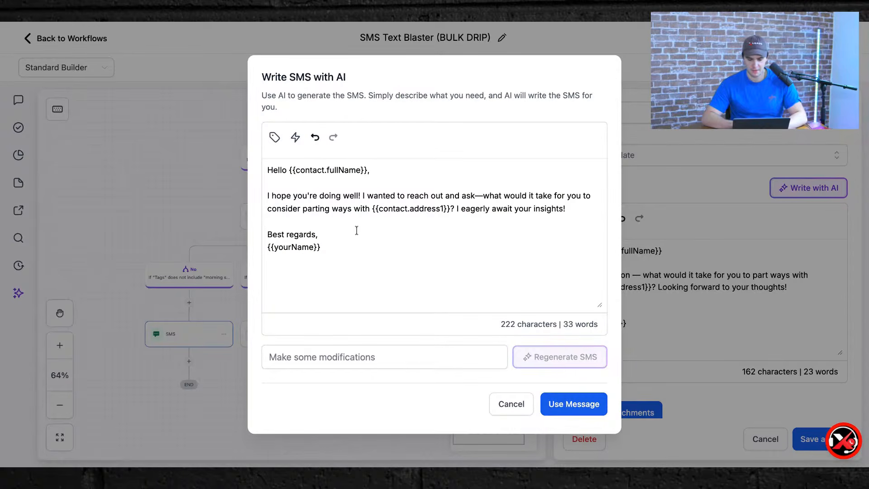
Replace the em dash after 'ask' with a comma in the generated draft.
key("ctrl+a")
left_click(346, 240)
left_click(484, 195)
key("BackSpace")
type(",")
left_click(433, 256)
key("ctrl+z")
key("ctrl+z")
scroll(482, 193, "up", 5)
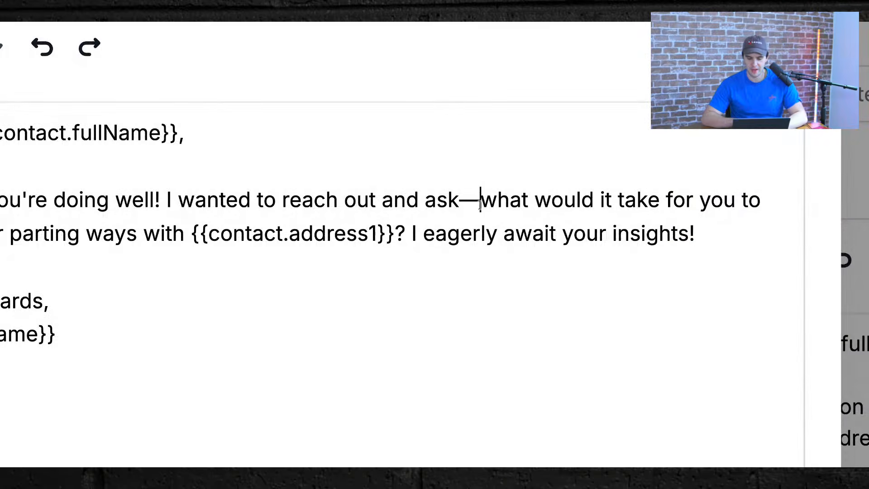
double_click(477, 204)
left_click(320, 22)
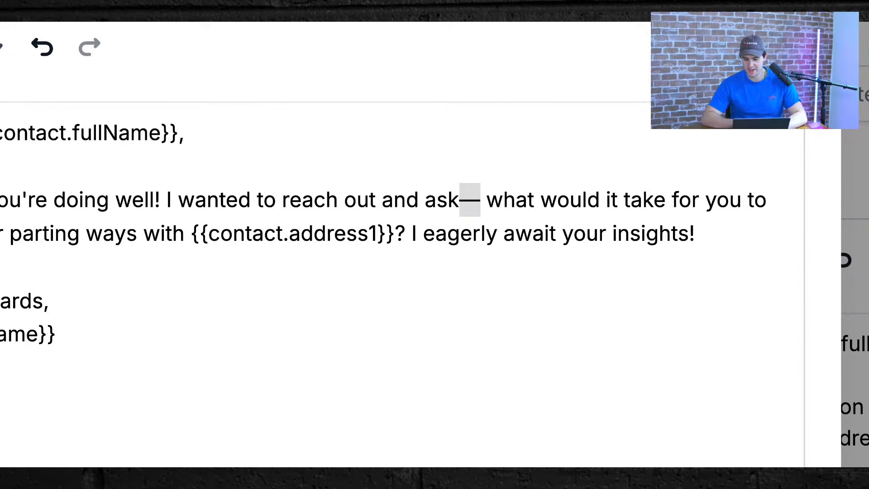
key("alt+Tab")
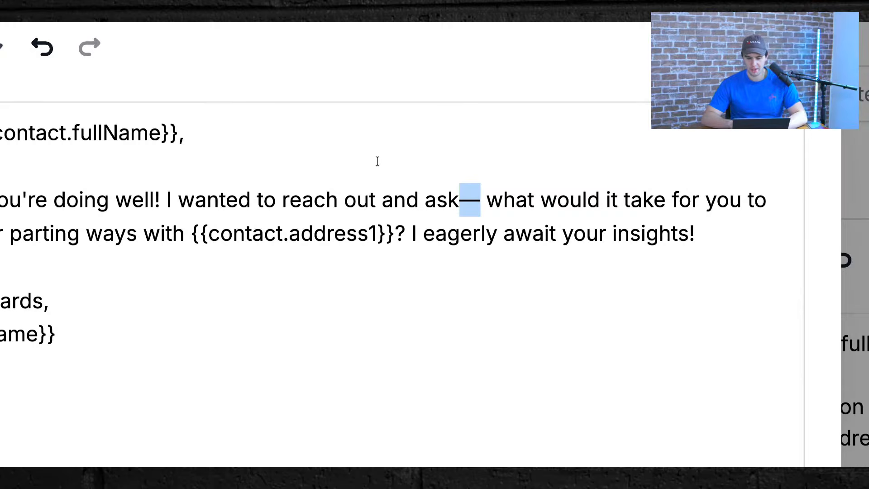
key("BackSpace")
type(",")
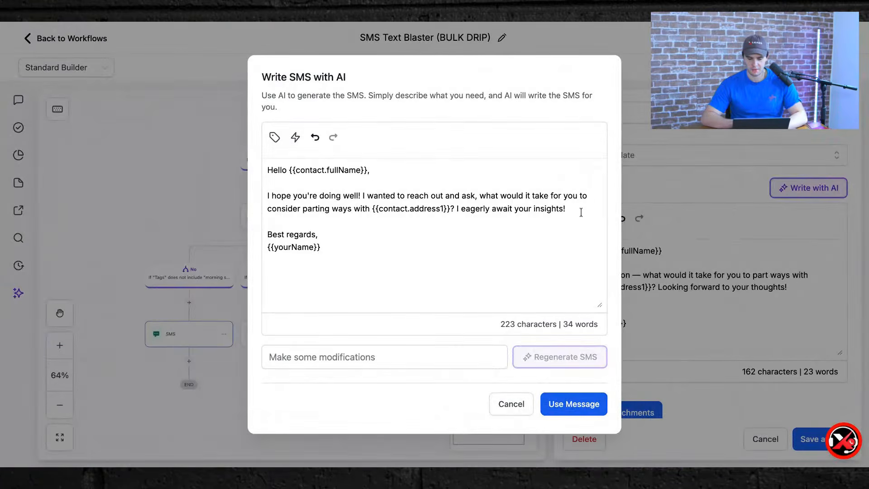
Delete the closing 'I eagerly await your insights!' sentence, then cancel the AI writer.
left_click_drag(581, 212, 457, 203)
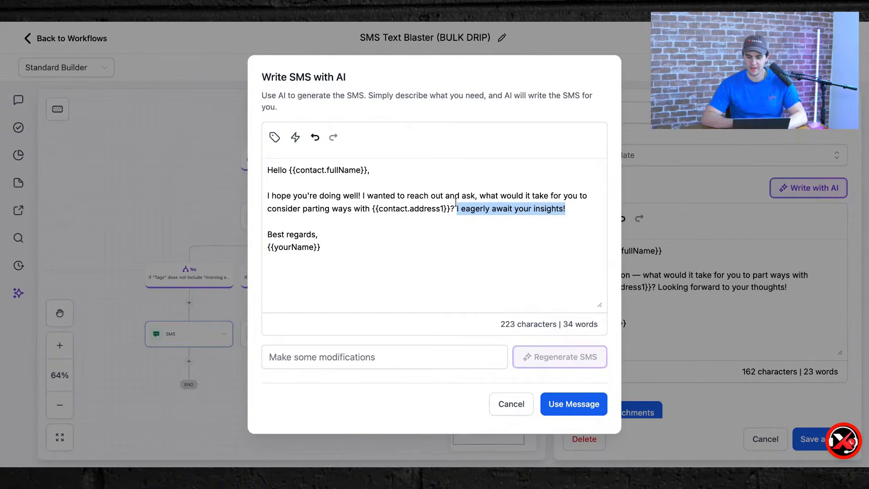
key("BackSpace")
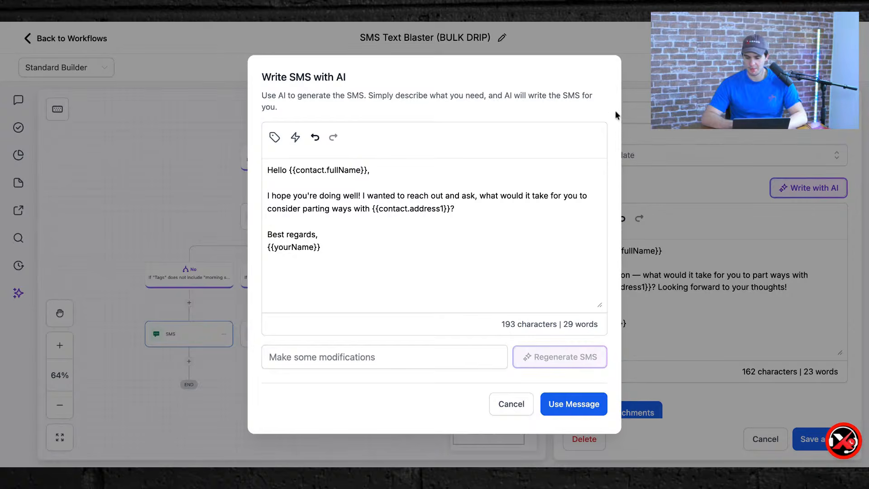
left_click(509, 403)
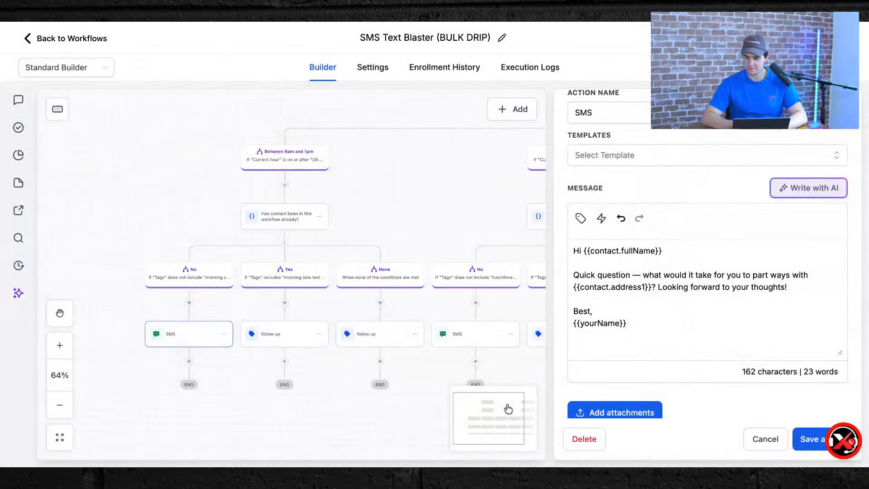
Close and reopen the SMS step's settings and click into the Test Phone Number field.
left_click(467, 235)
scroll(668, 331, "up", 2)
scroll(666, 335, "down", 5)
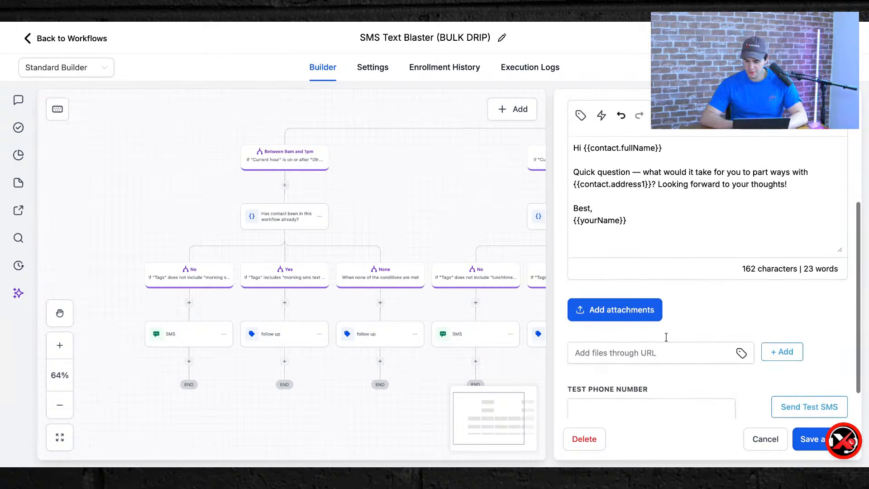
left_click(769, 439)
left_click(145, 335)
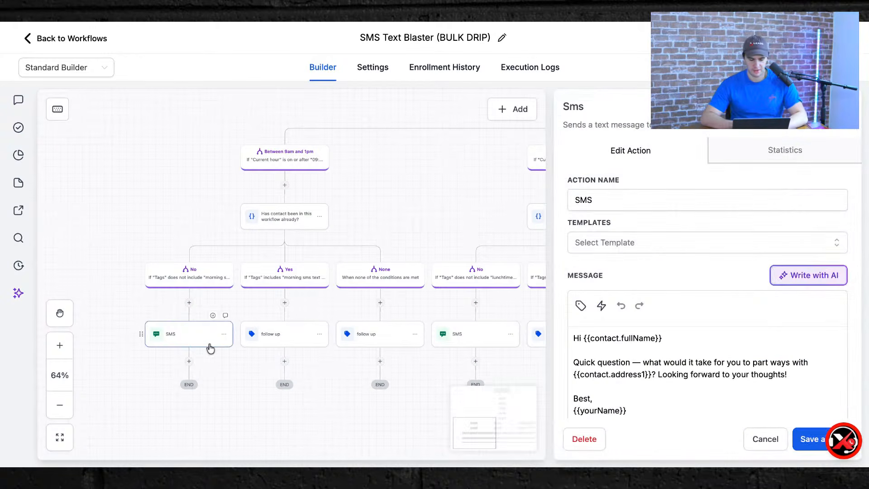
scroll(747, 409, "down", 5)
left_click(629, 367)
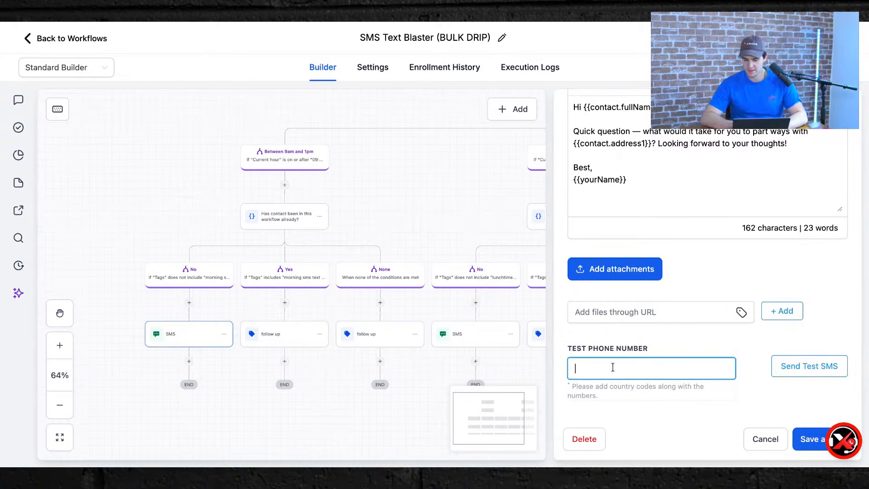
View the SMS step's statistics: 0.00% delivered, 0.00% clicked, 55.32% failed.
scroll(679, 353, "up", 5)
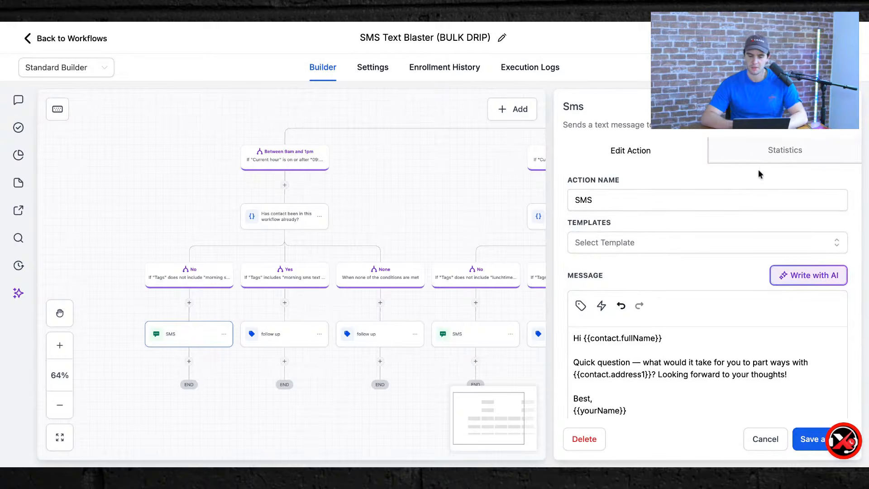
left_click(764, 156)
scroll(703, 296, "down", 2)
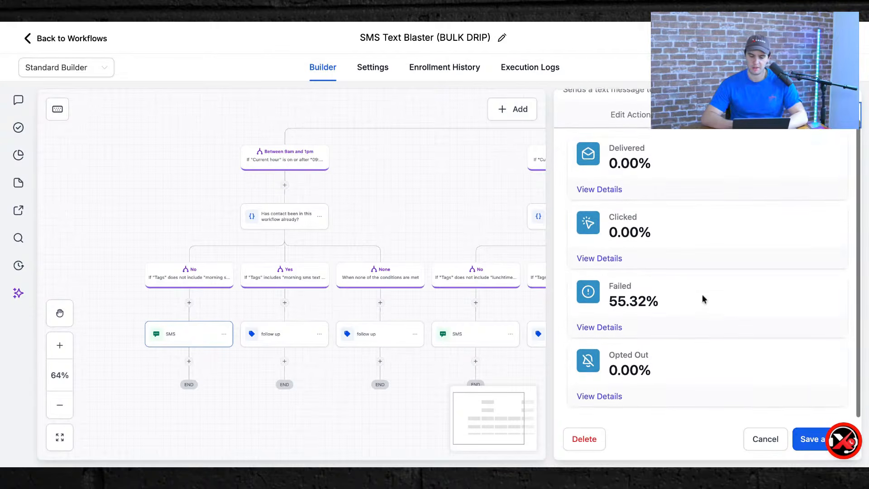
scroll(614, 360, "up", 2)
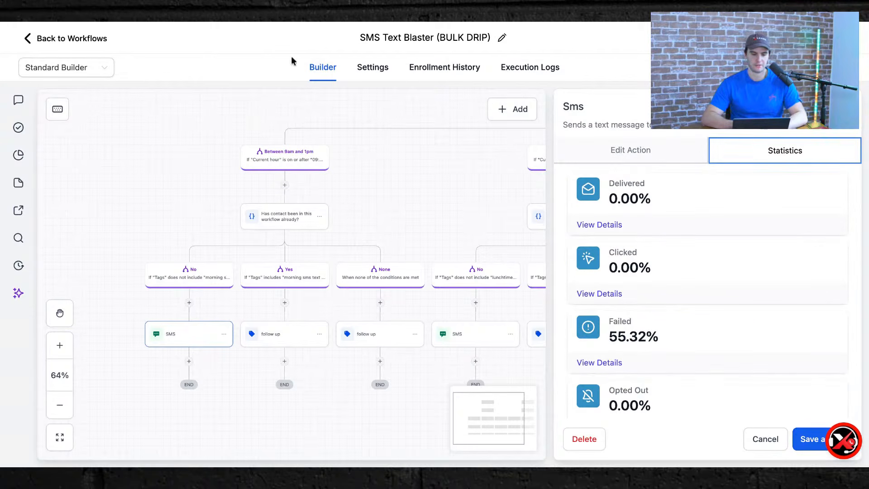
left_click(260, 23)
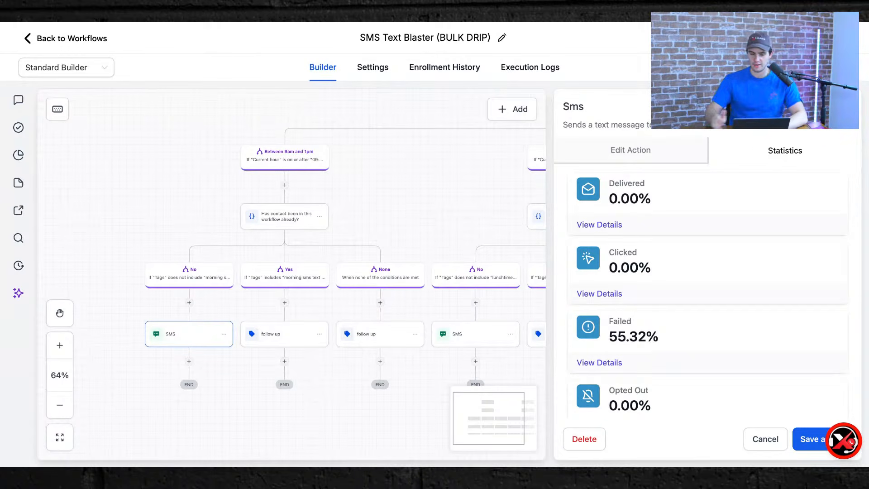
left_click(206, 24)
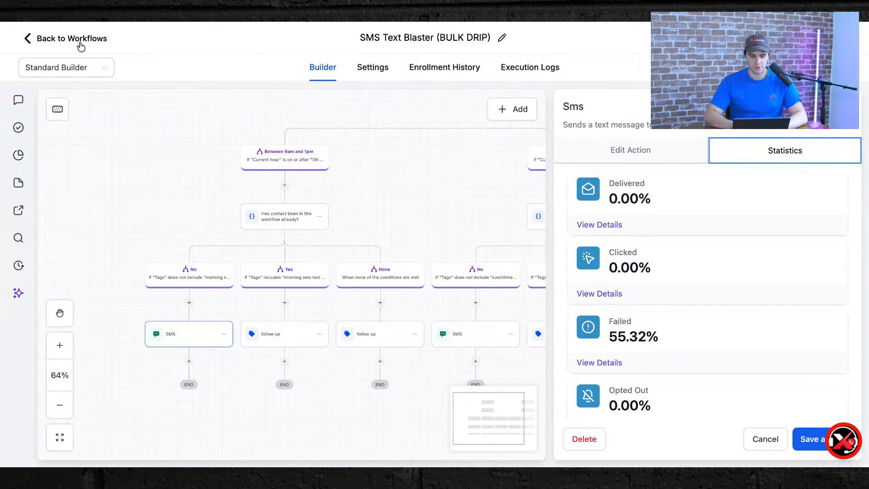
Close the SMS step settings and switch SMS Text Blaster to the Advanced Builder view.
left_click(482, 229)
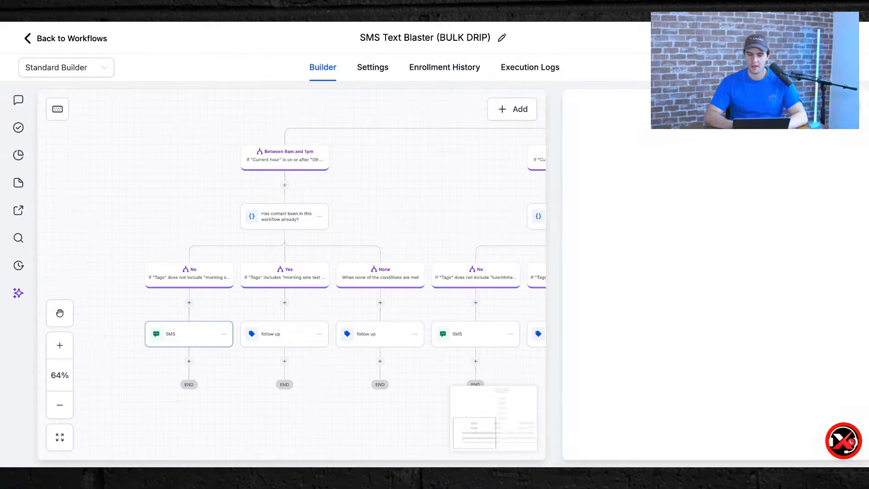
scroll(481, 231, "down", 5)
left_click(86, 72)
left_click(68, 112)
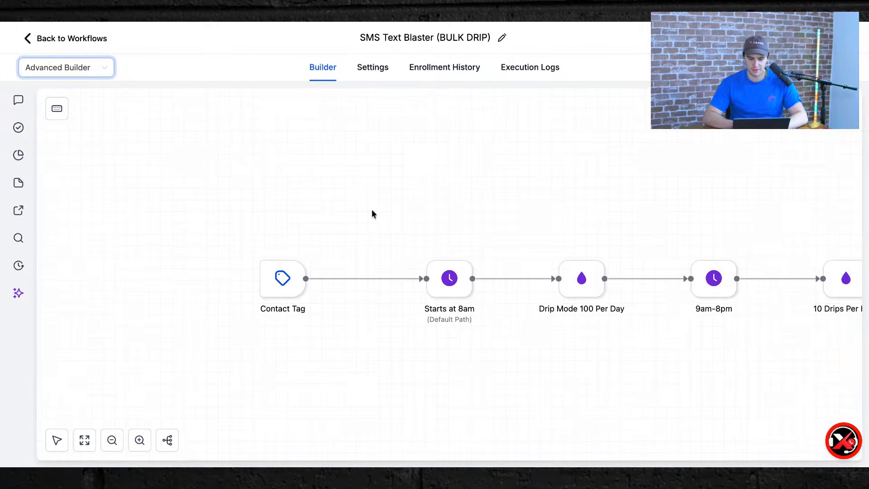
Pan around the horizontal flow to review the Time of Day branches.
scroll(574, 239, "down", 8)
scroll(574, 239, "right", 7)
scroll(573, 238, "up", 1)
scroll(572, 235, "up", 3)
scroll(572, 235, "left", 6)
scroll(572, 235, "right", 1)
scroll(572, 235, "left", 2)
scroll(572, 235, "down", 1)
scroll(407, 255, "up", 5)
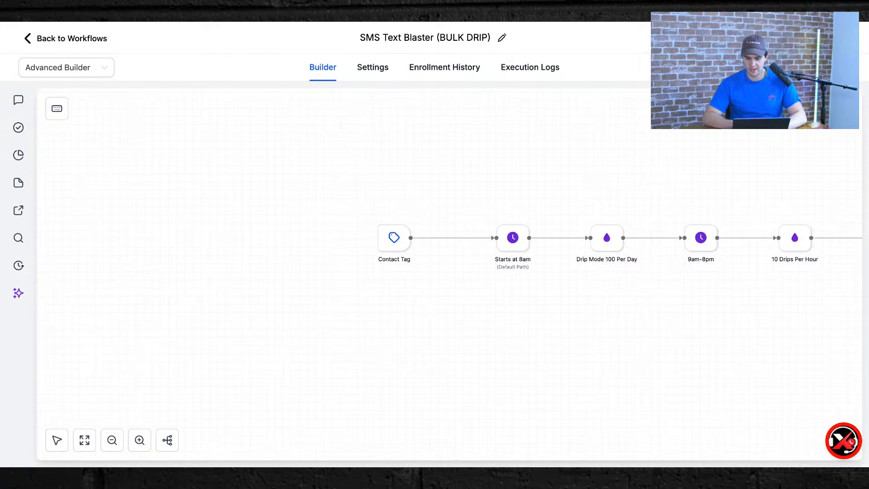
scroll(495, 236, "right", 10)
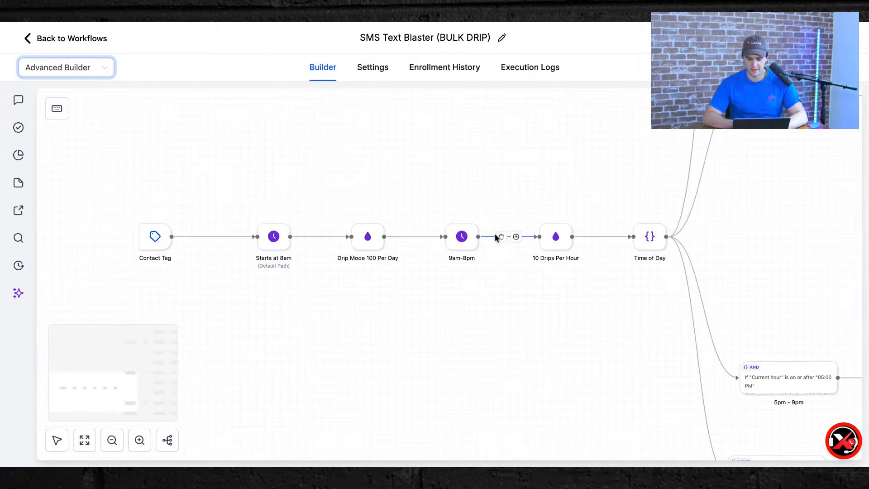
scroll(452, 271, "down", 10)
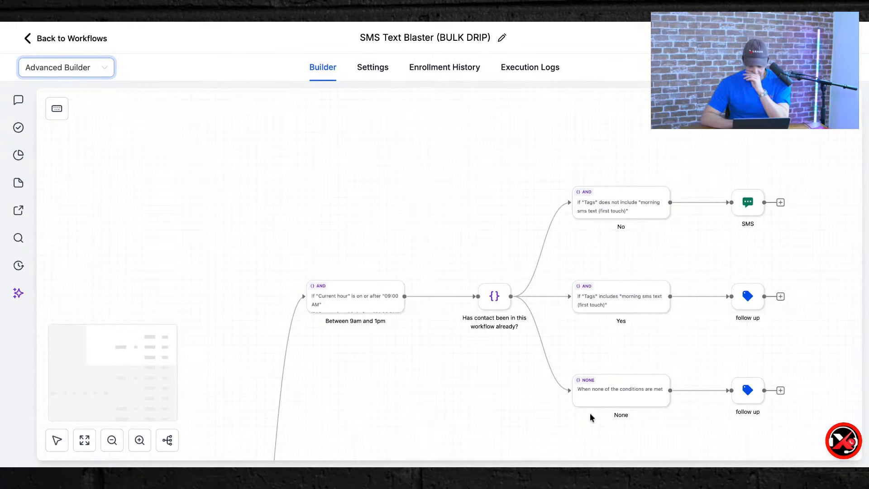
Glance at the add-action list, close it, and pan down to the 5pm–9pm branch.
left_click(780, 203)
left_click(846, 107)
scroll(505, 272, "down", 4)
scroll(504, 269, "down", 5)
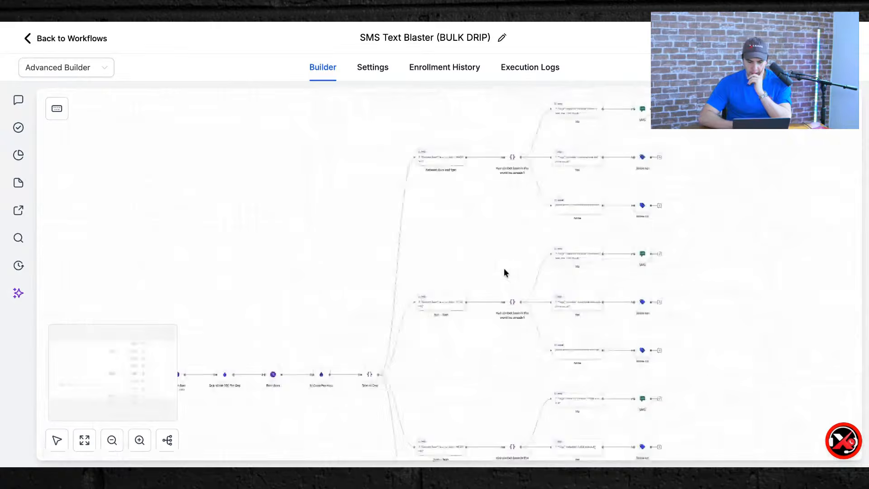
scroll(504, 270, "down", 3)
scroll(504, 269, "left", 3)
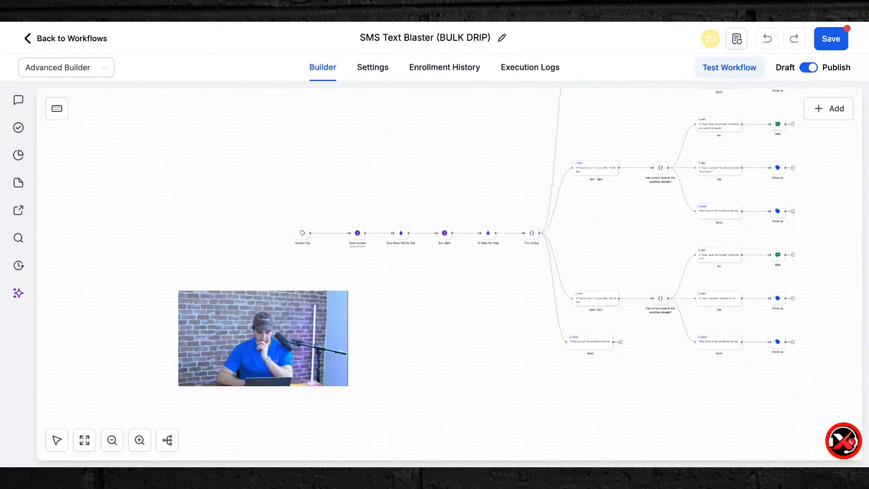
scroll(628, 257, "up", 5)
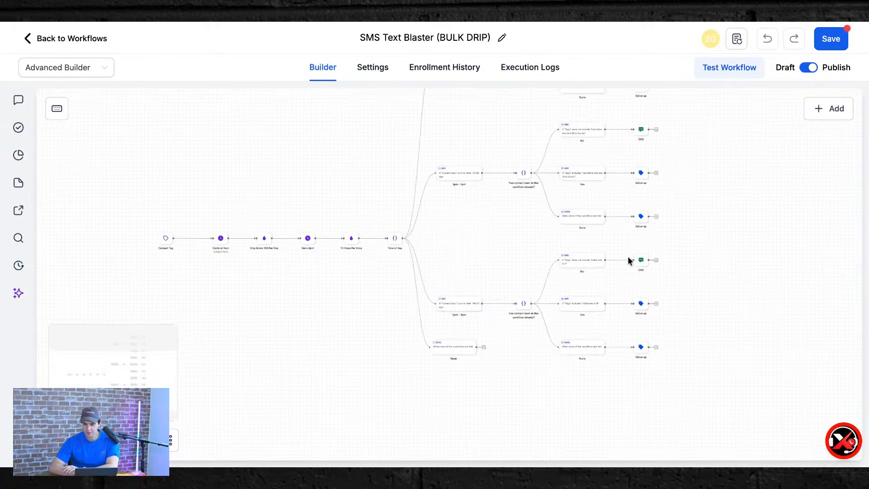
Switch back to the Standard Builder view and scroll through the workflow.
left_click(84, 69)
left_click(80, 93)
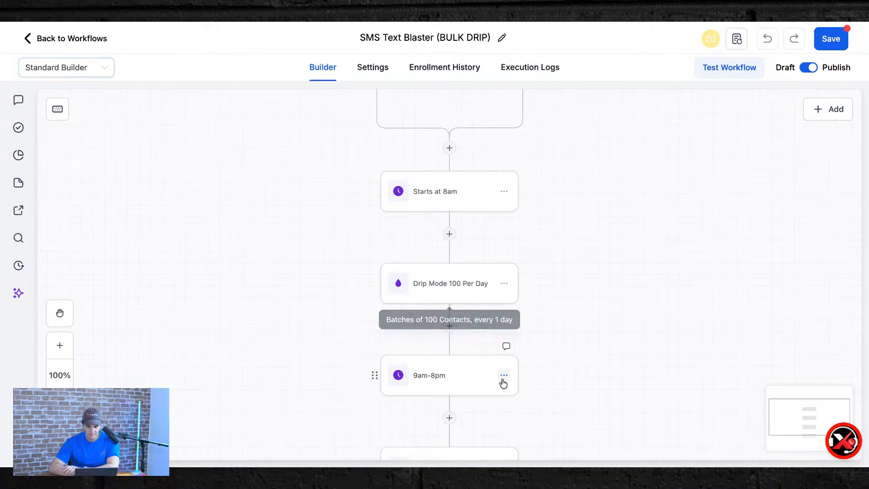
scroll(501, 381, "down", 5)
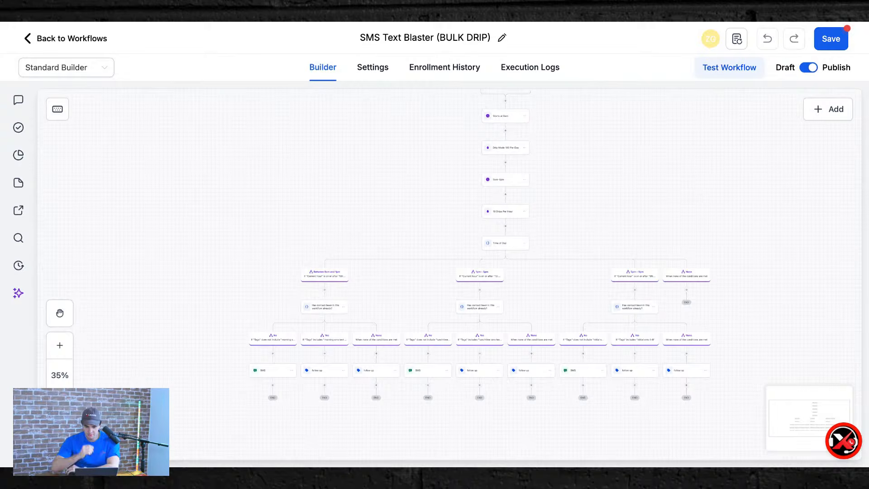
scroll(497, 385, "up", 3)
scroll(498, 385, "down", 1)
scroll(498, 384, "up", 2)
scroll(452, 272, "up", 2)
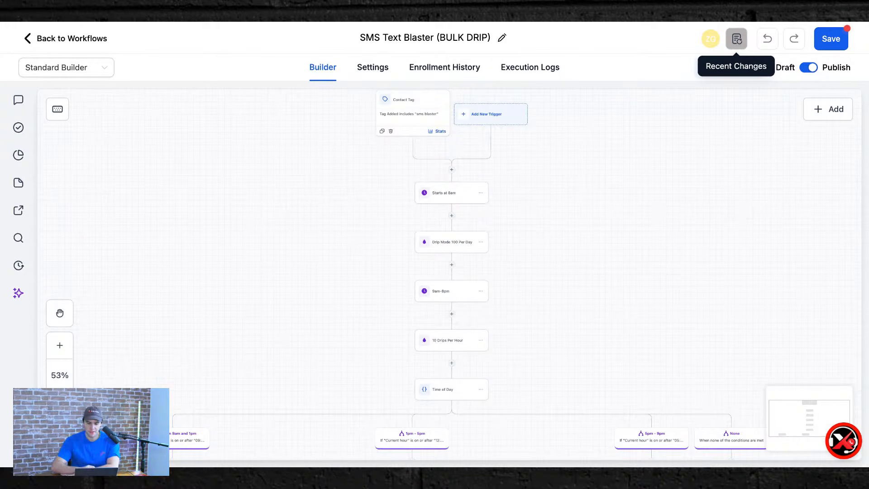
Toggle the workflow to Draft and back to Publish, then save it.
left_click(813, 68)
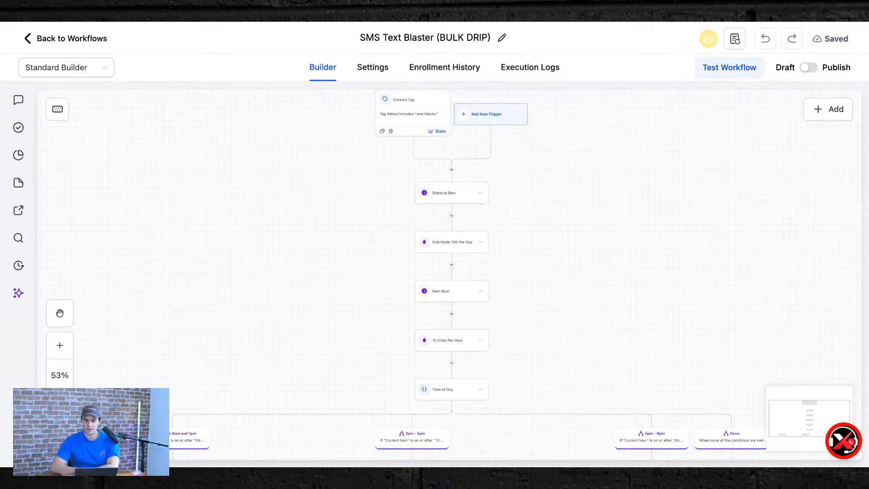
left_click(805, 68)
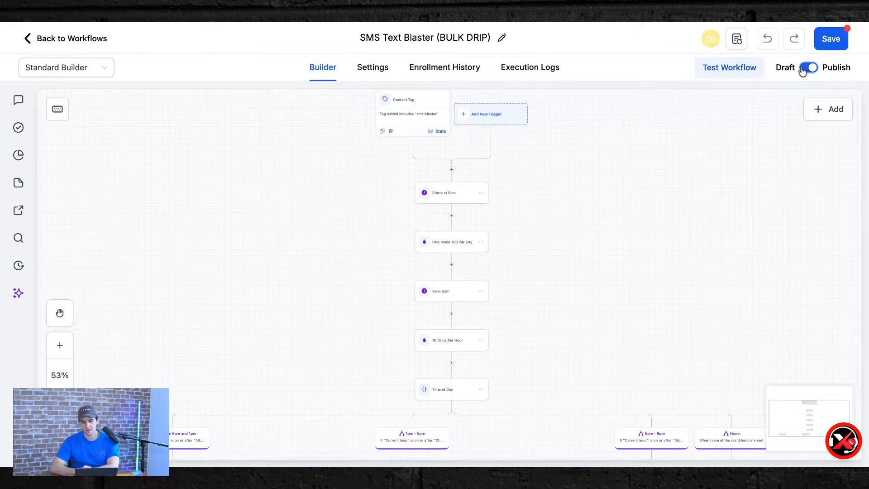
left_click(832, 43)
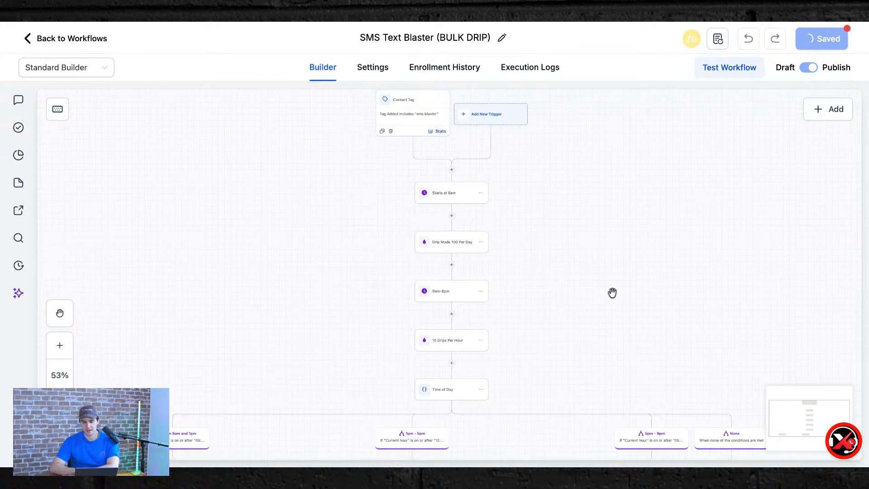
left_click(844, 45)
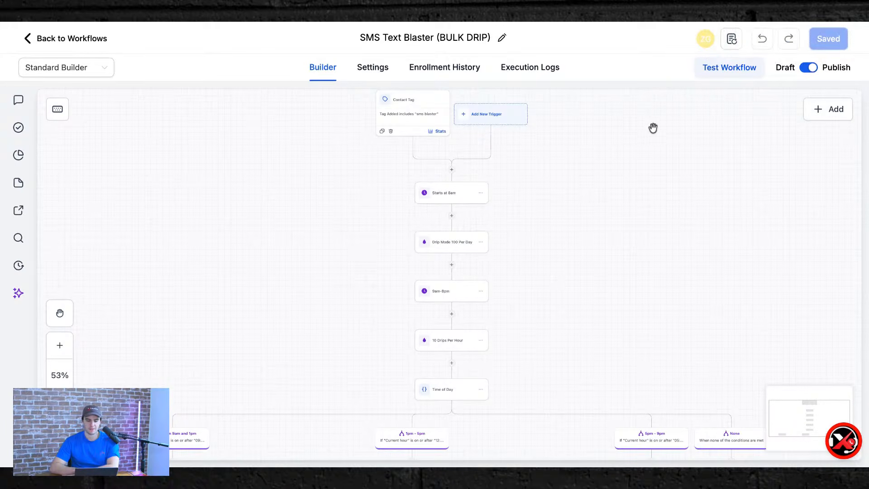
Review the Recent Changes history, then open the Execution Logs.
left_click(728, 45)
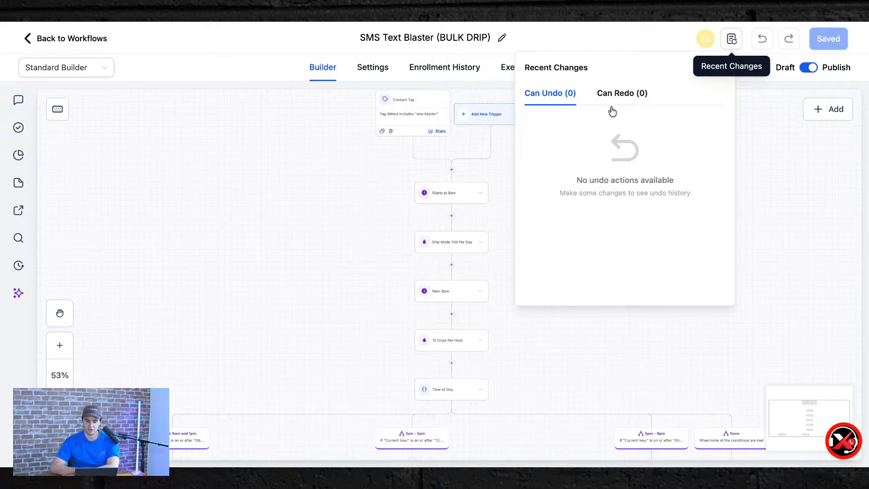
left_click(771, 134)
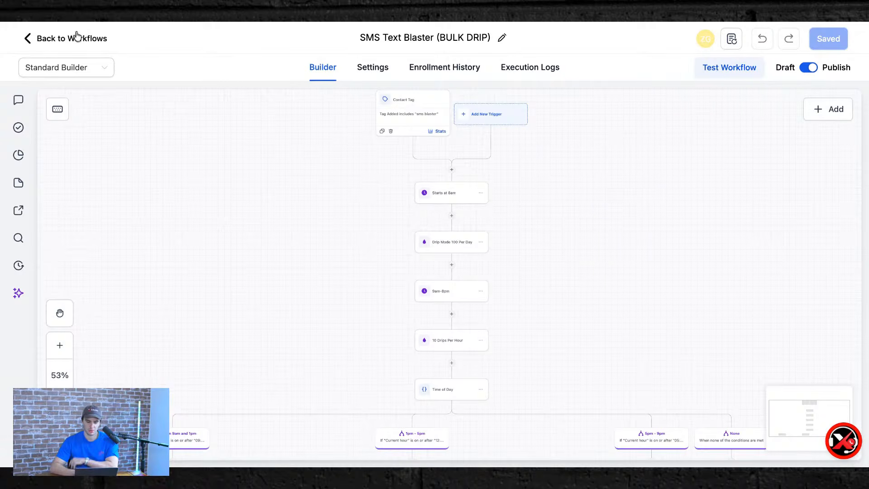
left_click(512, 77)
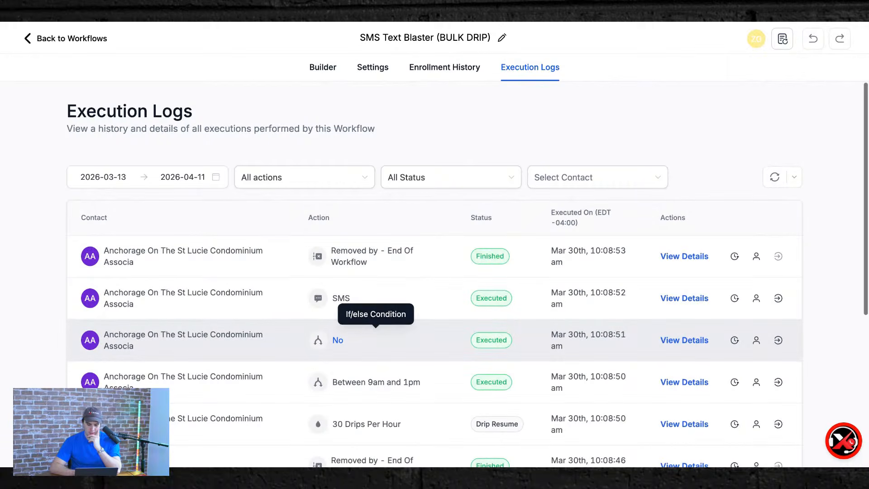
Go back from the SMS workflow to the top-level Home folder and show page 2 of workflows.
scroll(375, 339, "down", 3)
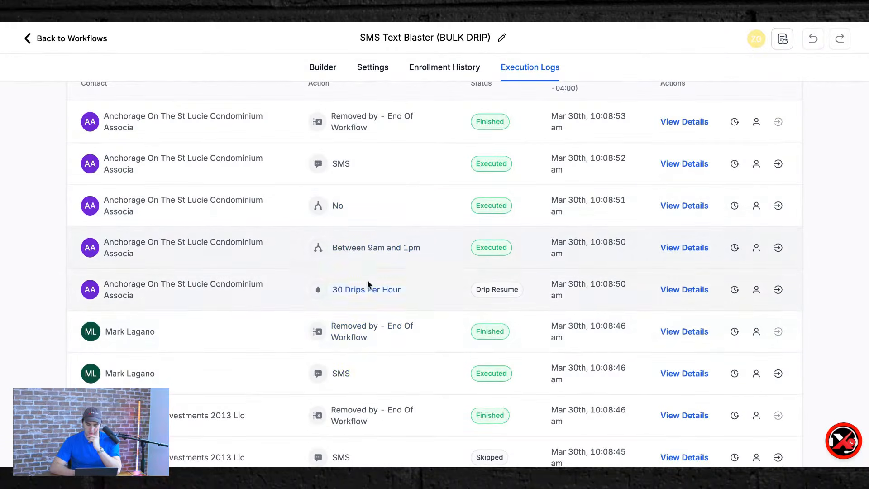
scroll(428, 328, "up", 3)
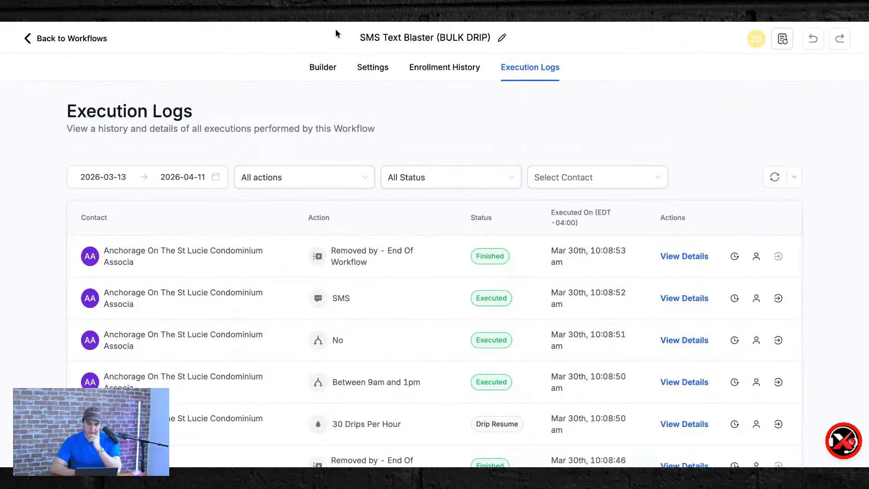
left_click(39, 43)
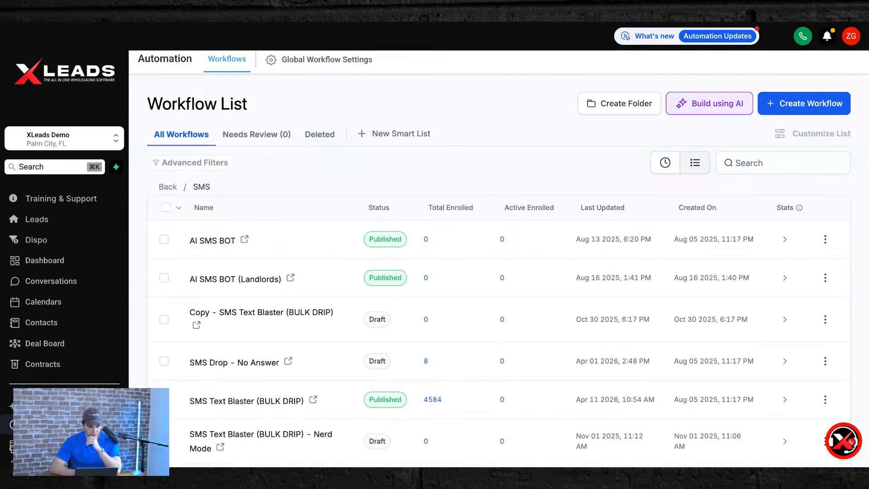
left_click(167, 186)
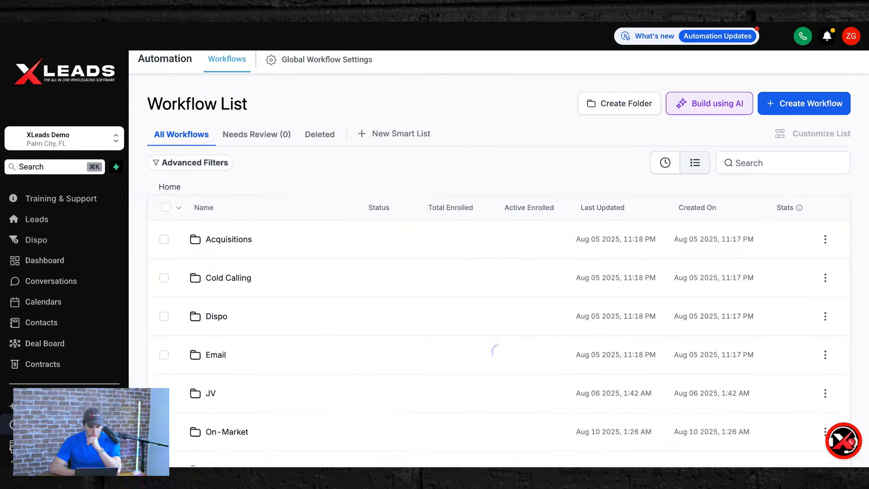
scroll(285, 276, "down", 3)
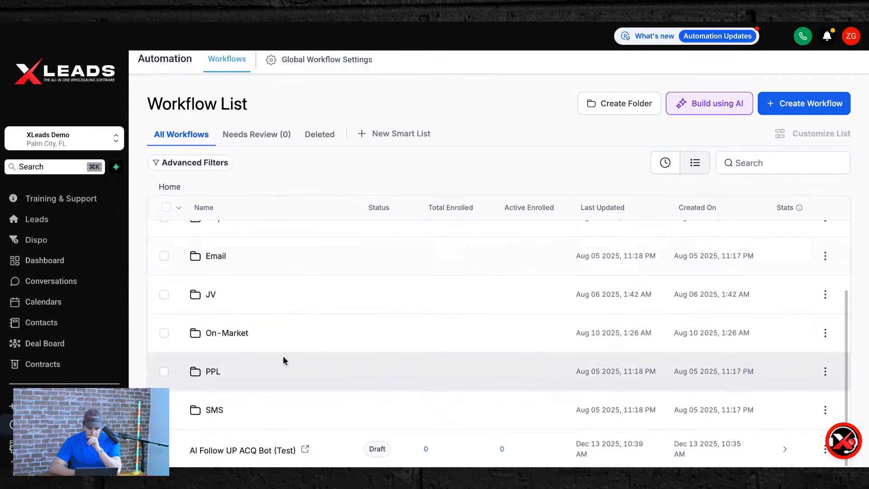
scroll(284, 356, "down", 2)
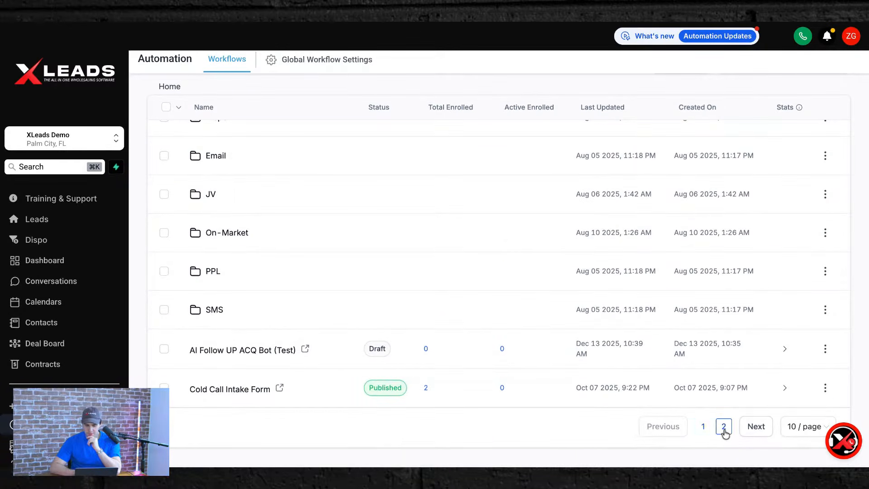
left_click(724, 428)
scroll(430, 320, "down", 2)
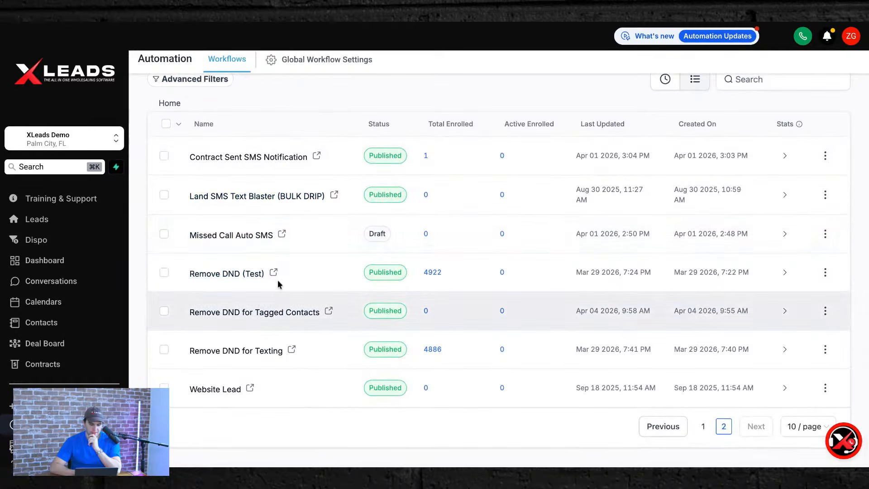
scroll(297, 246, "up", 2)
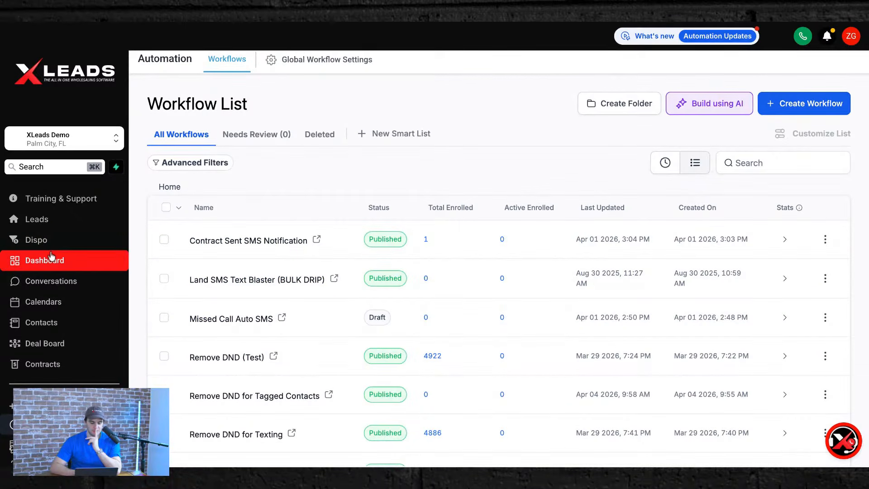
Open the Leads page, set the app theme to Dark, and bring up recent searches.
left_click(57, 226)
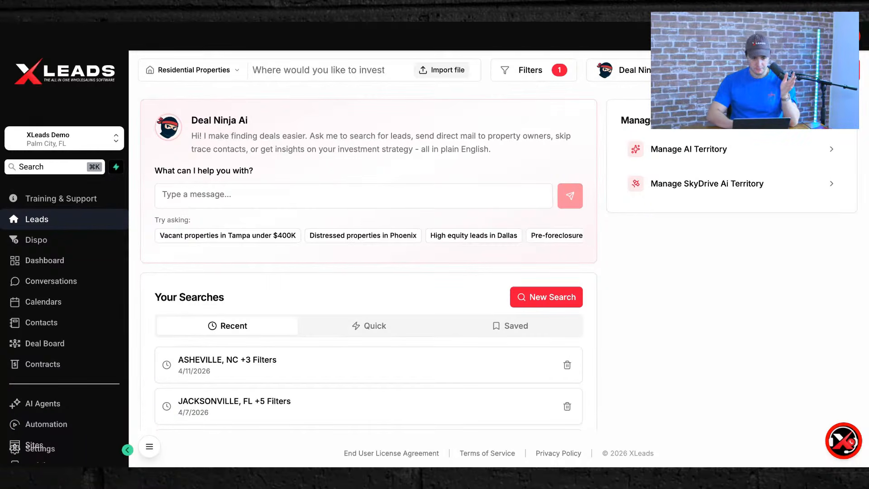
left_click(150, 447)
left_click(435, 443)
left_click(434, 444)
left_click(427, 402)
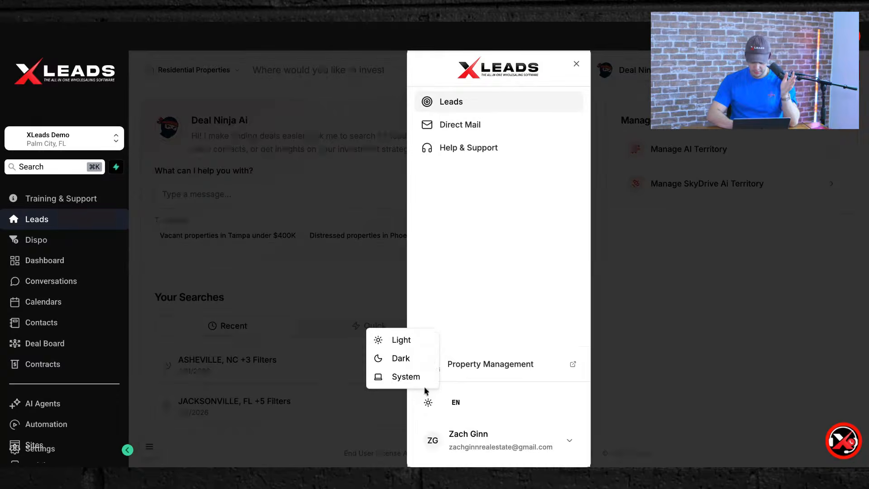
left_click(411, 358)
left_click(300, 315)
left_click(267, 72)
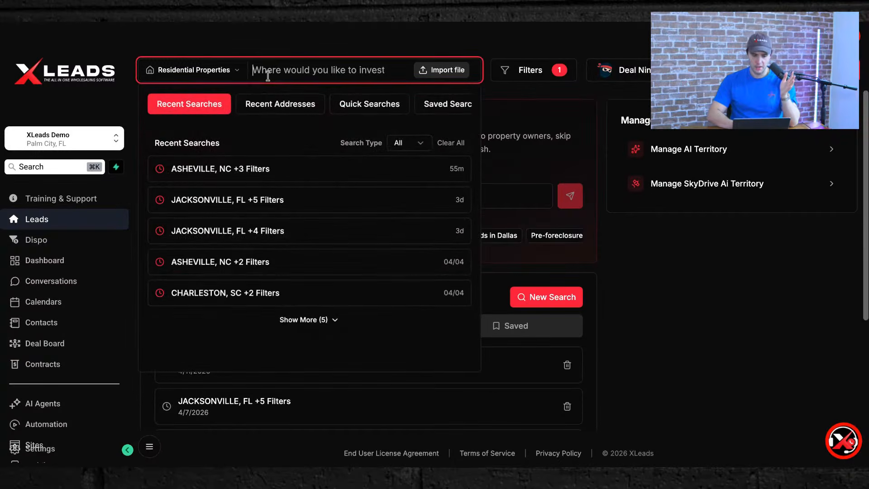
Rerun the Jacksonville, FL search and delete the Residential Properties98 list.
left_click(253, 198)
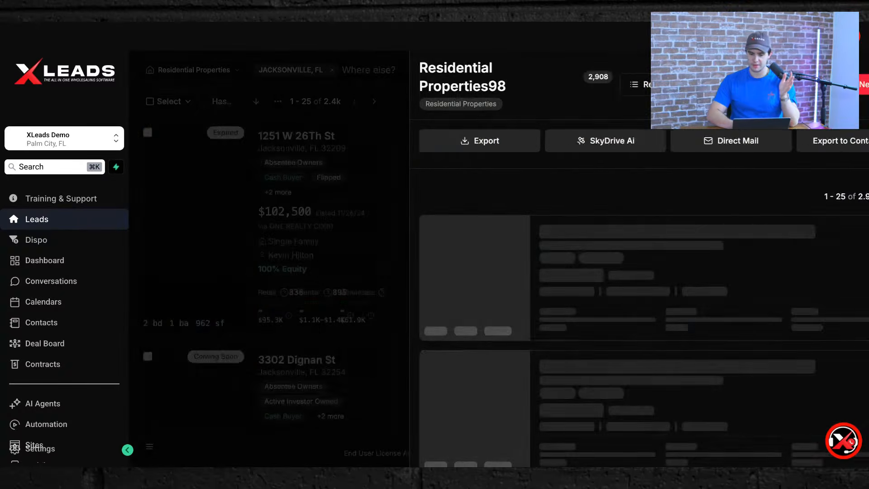
left_click(602, 84)
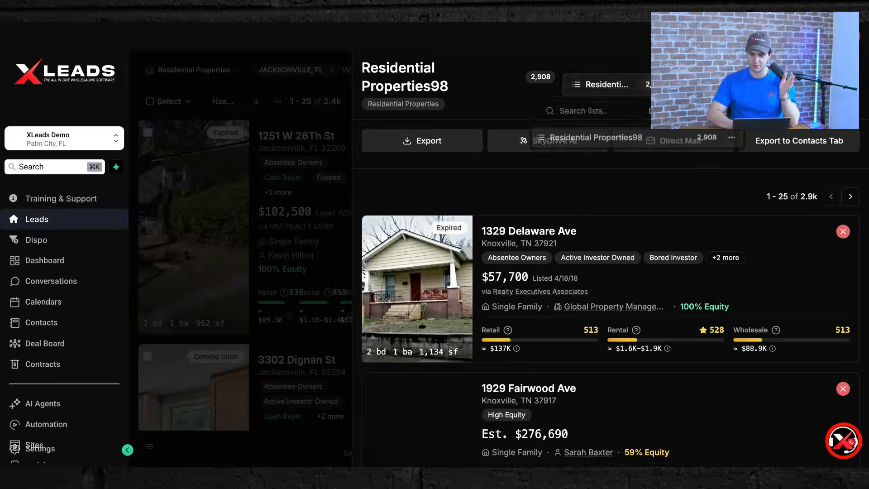
left_click(731, 140)
left_click(769, 206)
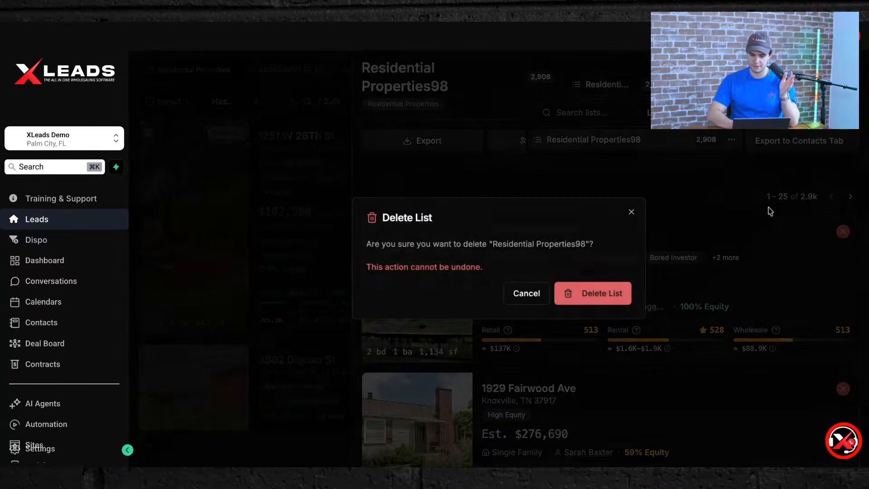
left_click(614, 302)
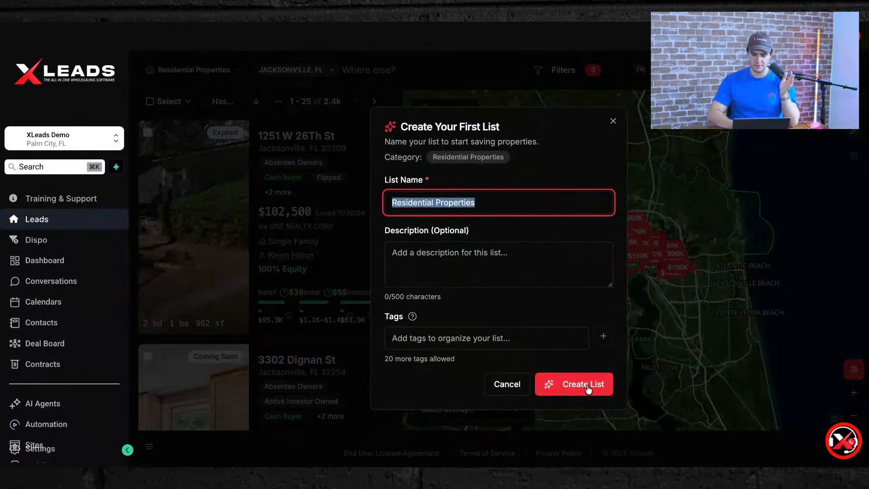
left_click(587, 388)
scroll(167, 311, "down", 1)
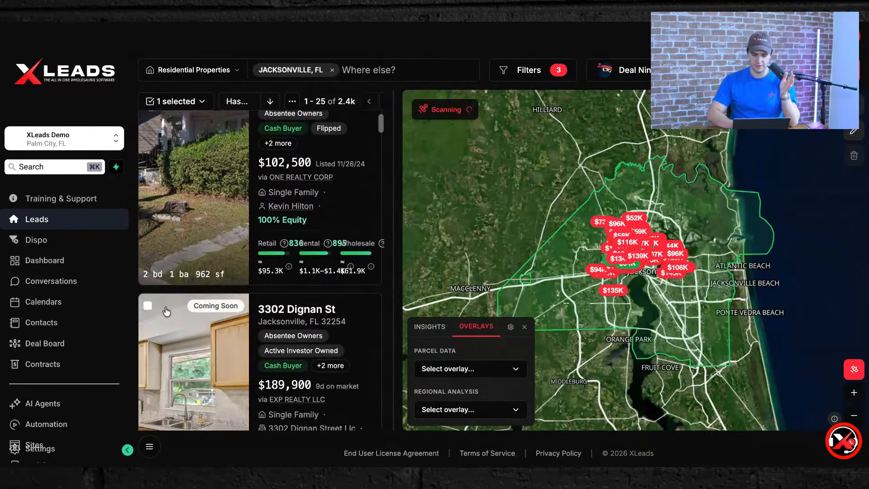
left_click(148, 305)
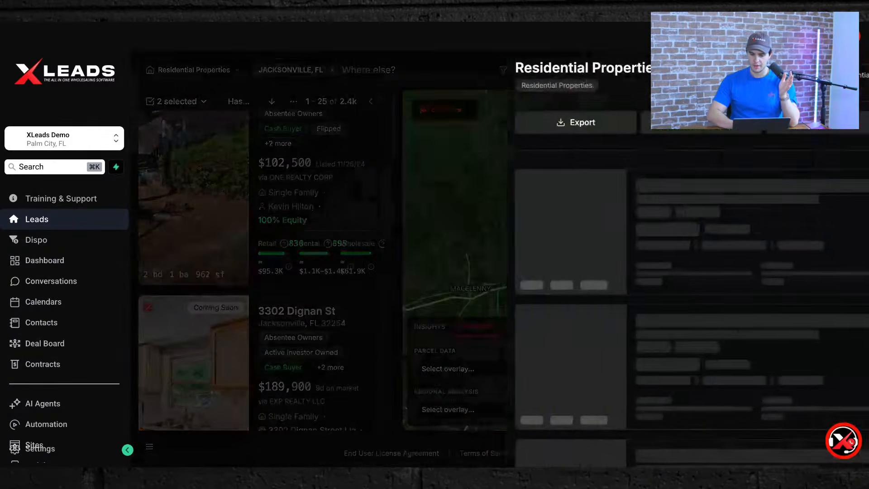
left_click(845, 72)
left_click_drag(602, 257, 464, 207)
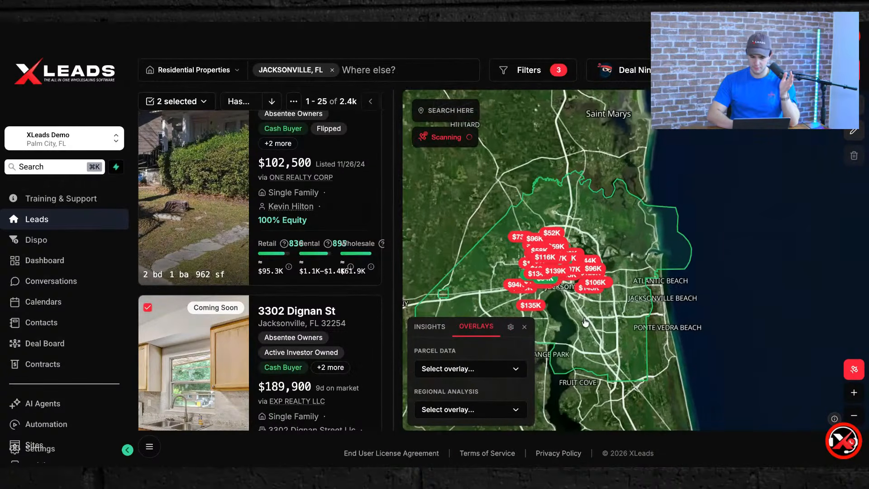
Check the area's market insights, then the map panel's overlays and settings.
left_click(430, 327)
scroll(509, 274, "up", 5)
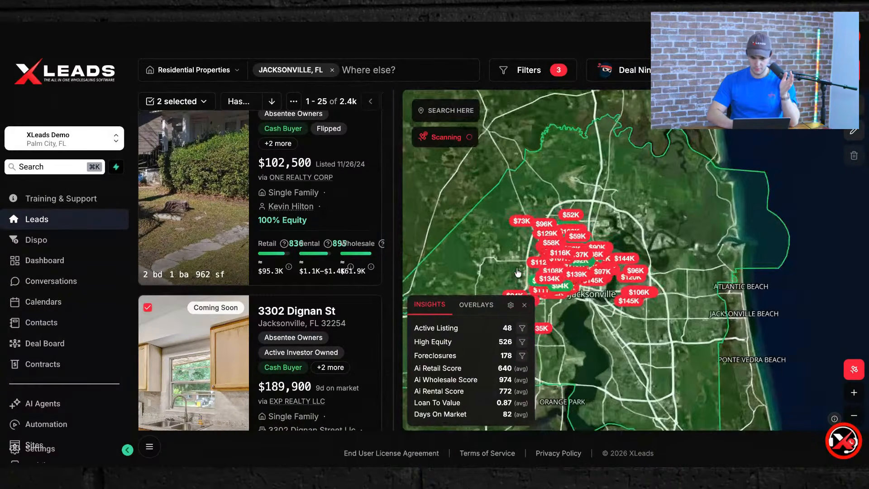
scroll(544, 196, "up", 5)
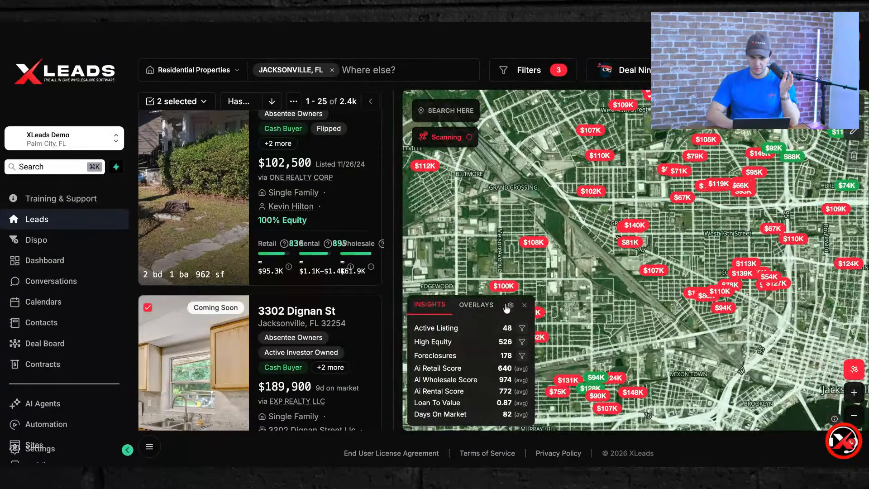
left_click(482, 310)
left_click(511, 327)
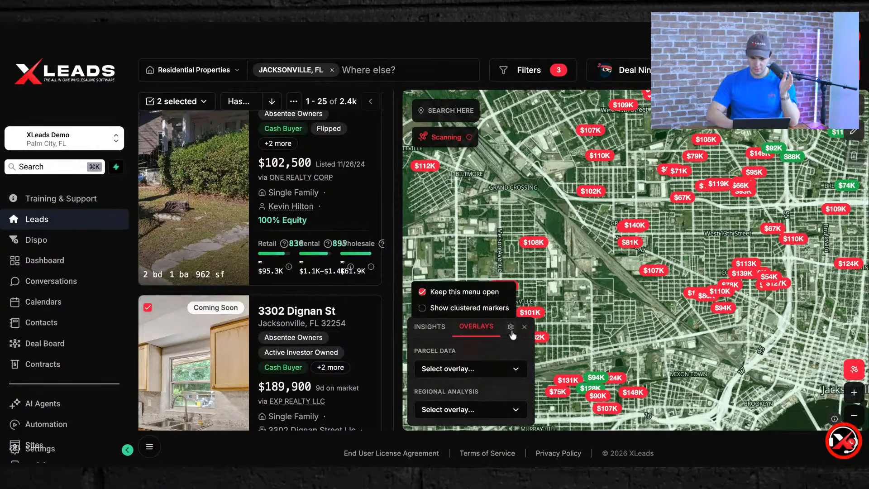
left_click(511, 331)
Browse regional analysis and parcel overlays, switch to a dark street map, and open Residential Properties 2.
left_click(460, 413)
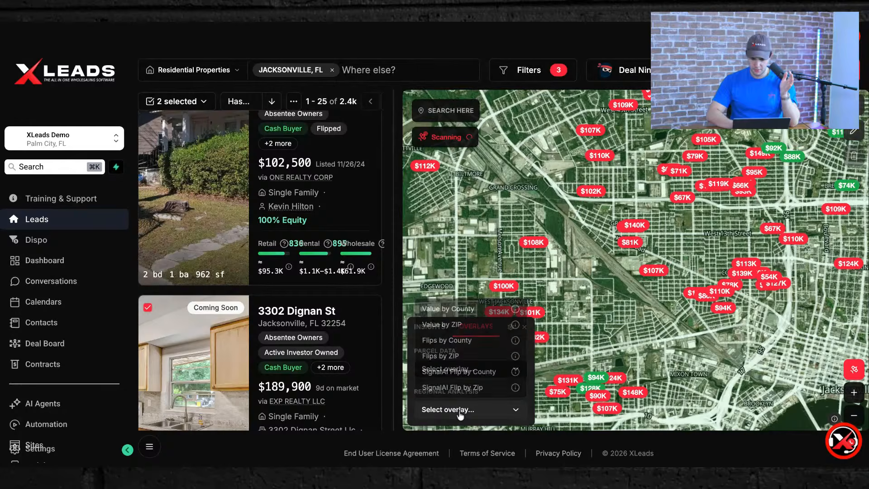
left_click(460, 412)
left_click(462, 369)
left_click(462, 369)
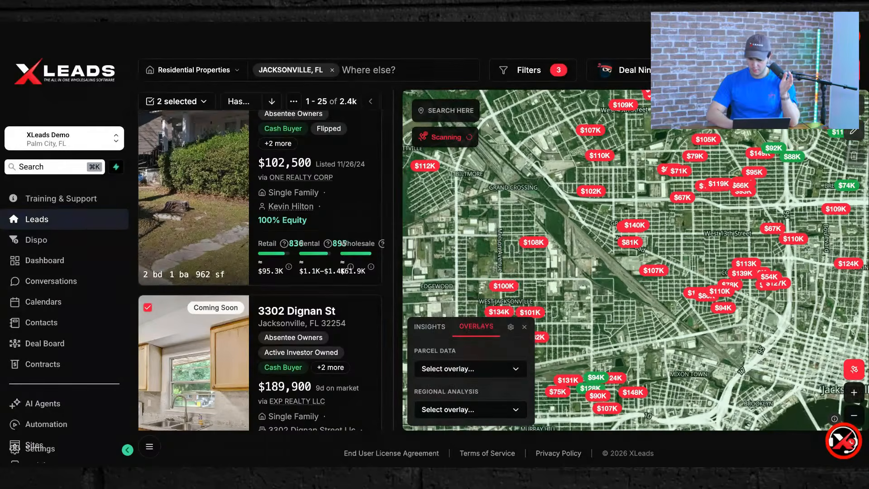
left_click(854, 370)
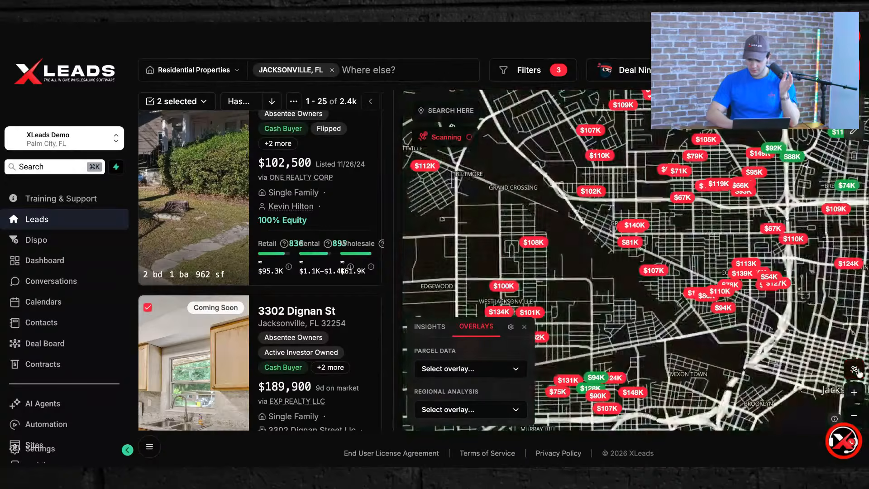
left_click(819, 71)
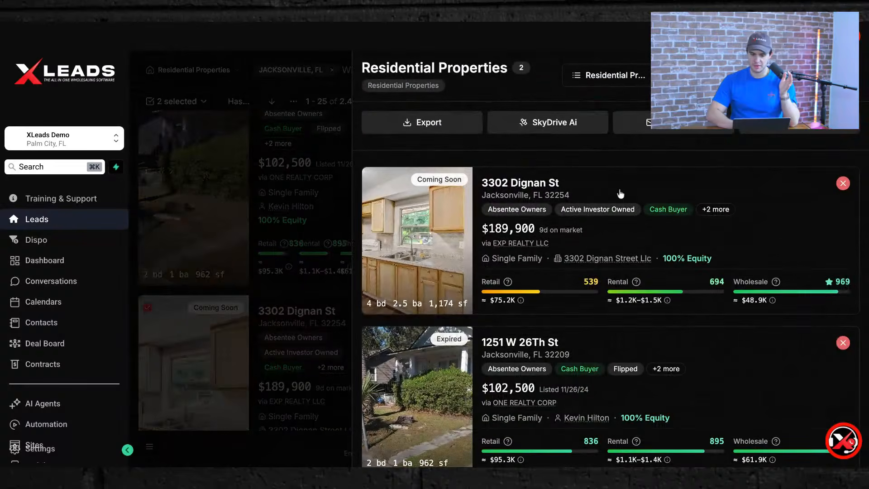
left_click(749, 130)
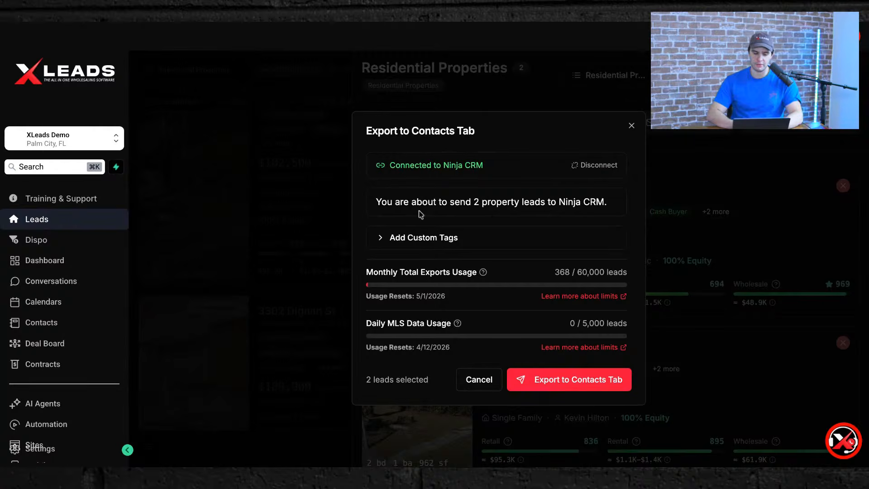
left_click(408, 238)
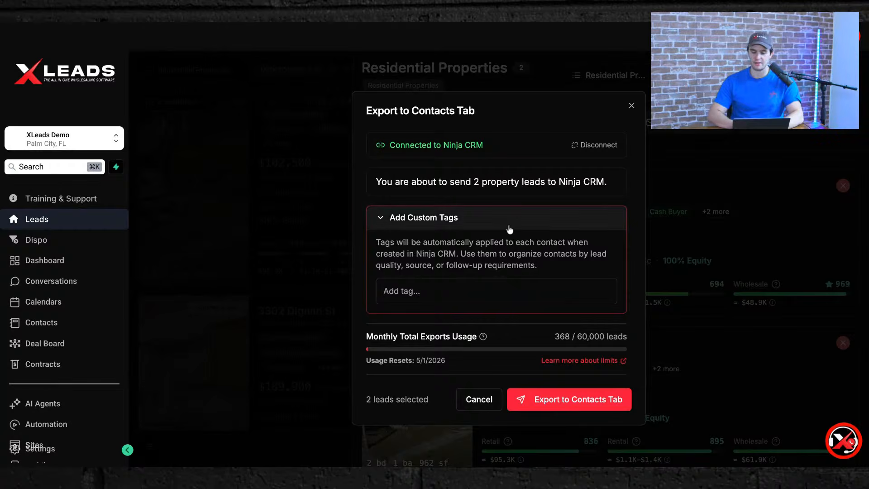
left_click(447, 219)
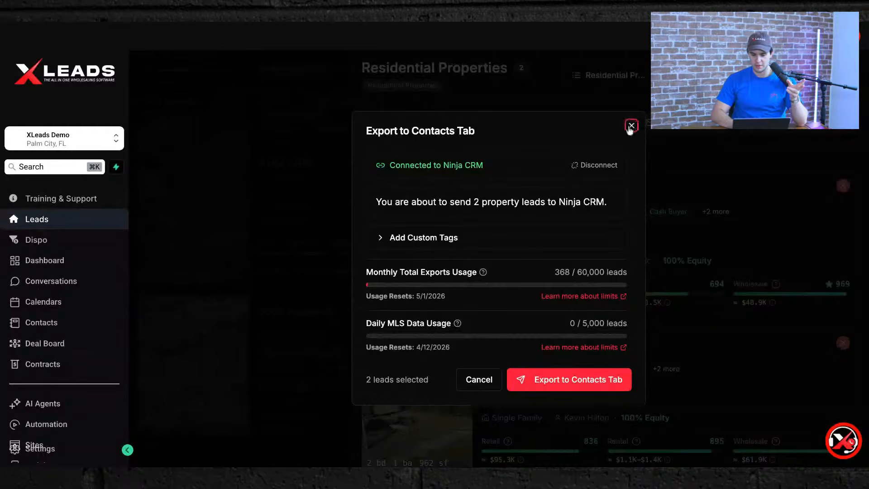
left_click(632, 125)
scroll(63, 368, "down", 3)
Start a new workflow from scratch with a Contact Created trigger.
left_click(61, 349)
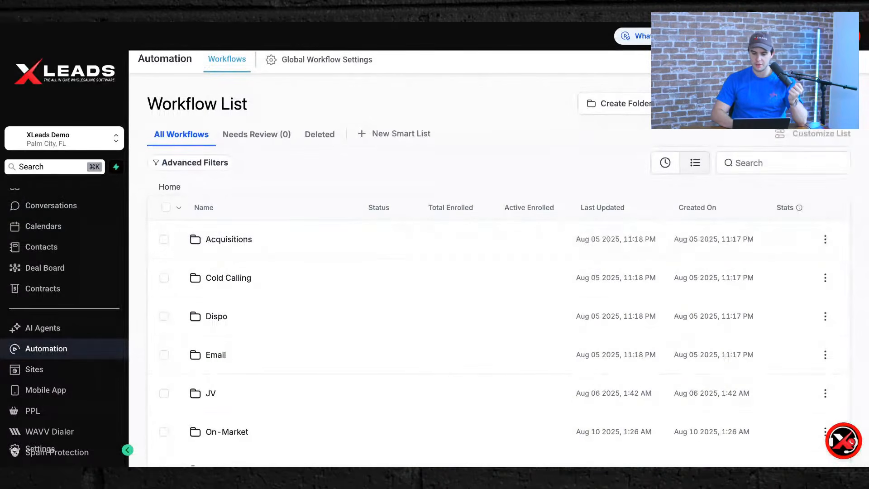
left_click(804, 103)
left_click(806, 132)
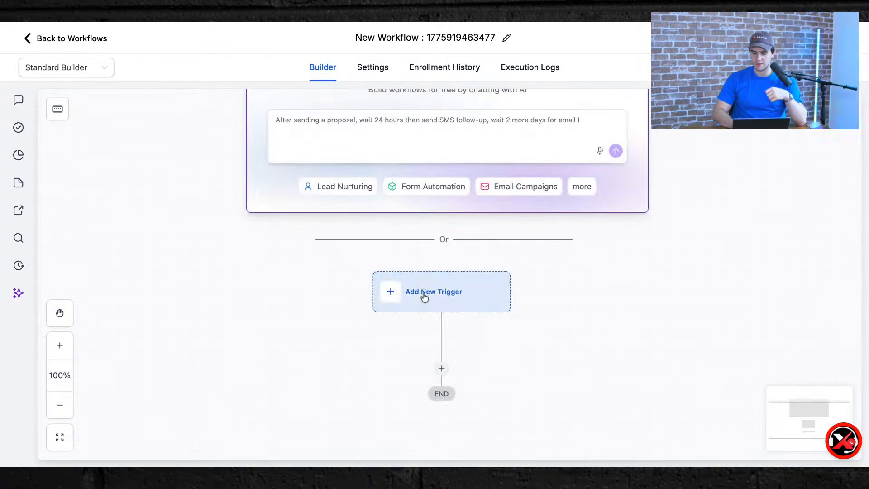
left_click(423, 295)
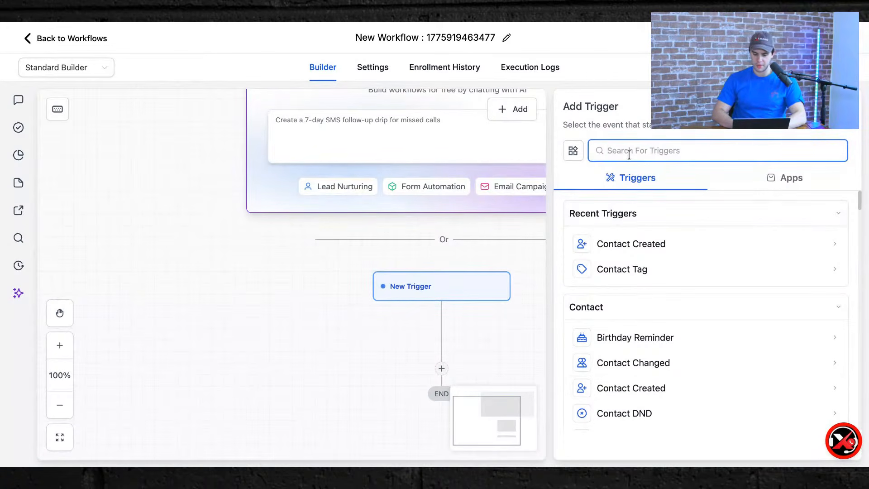
left_click(650, 392)
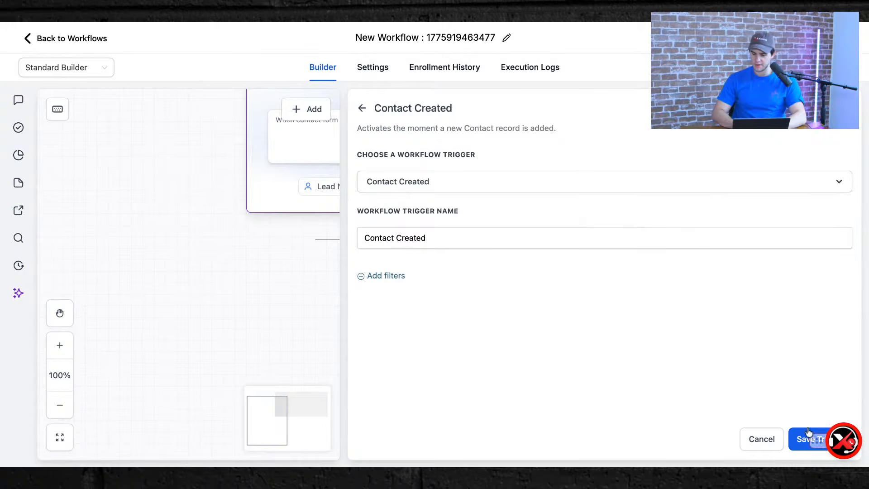
left_click(793, 439)
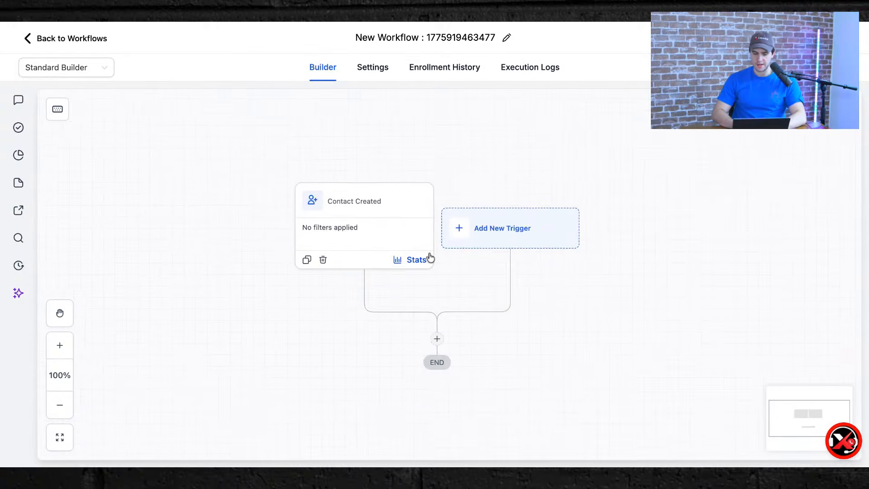
Add an Enable/Disable DND action, Outbound, set to Disable DND for all channels.
left_click(432, 289)
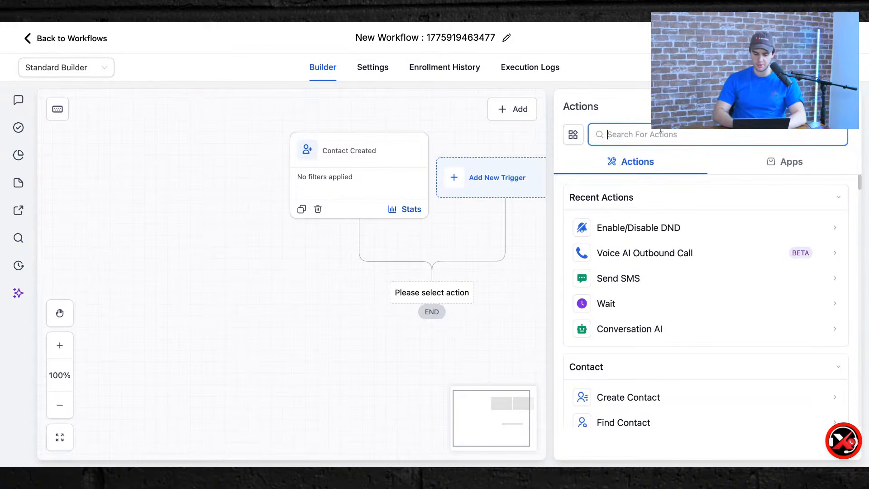
type("dnd")
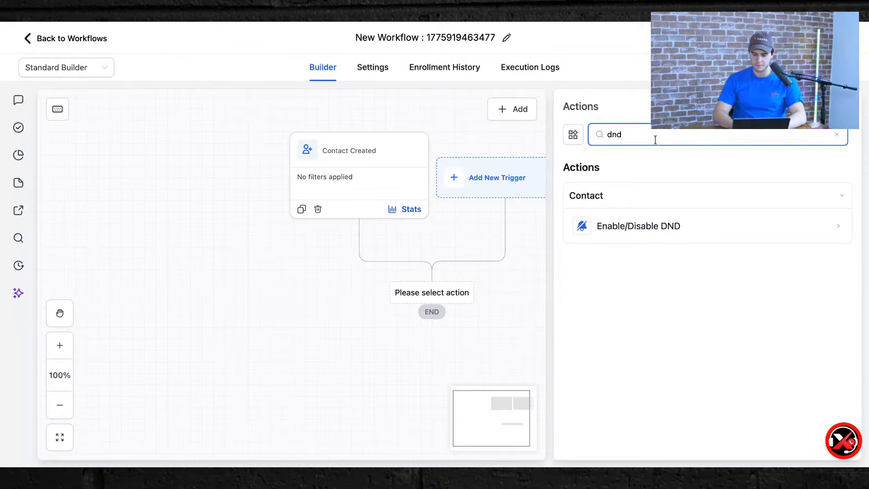
left_click(653, 228)
left_click(645, 228)
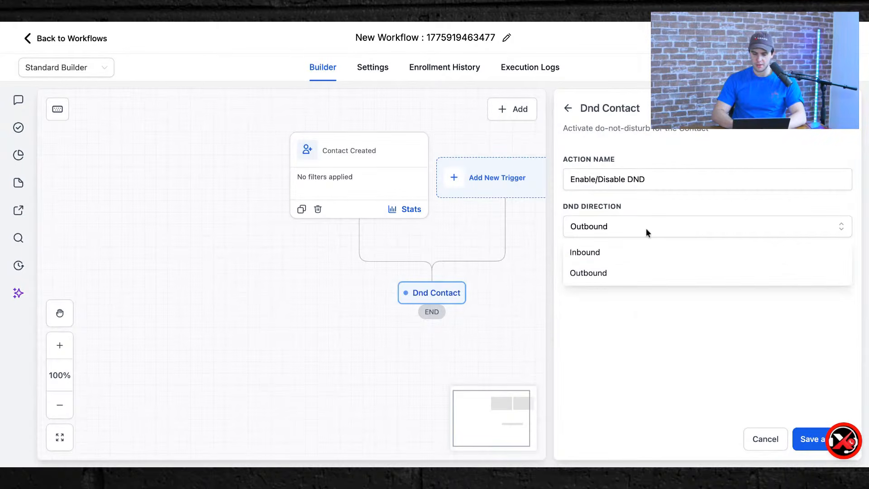
left_click(627, 269)
left_click(628, 269)
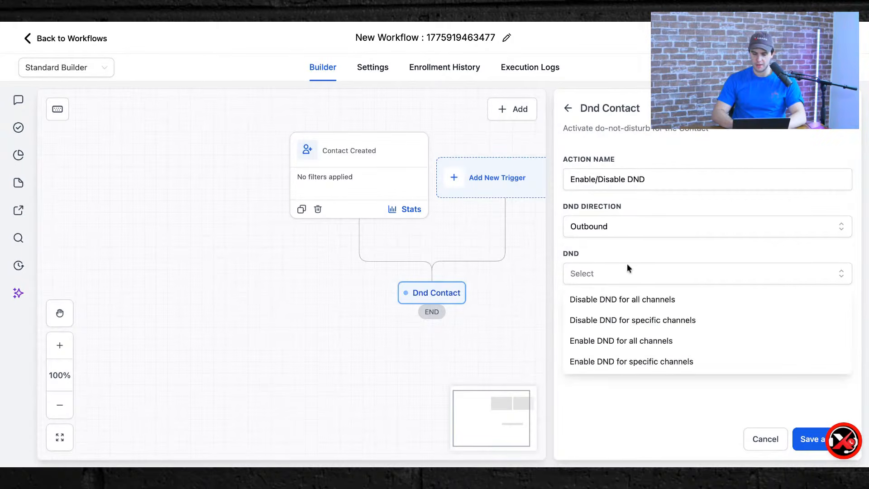
left_click(616, 302)
left_click(810, 439)
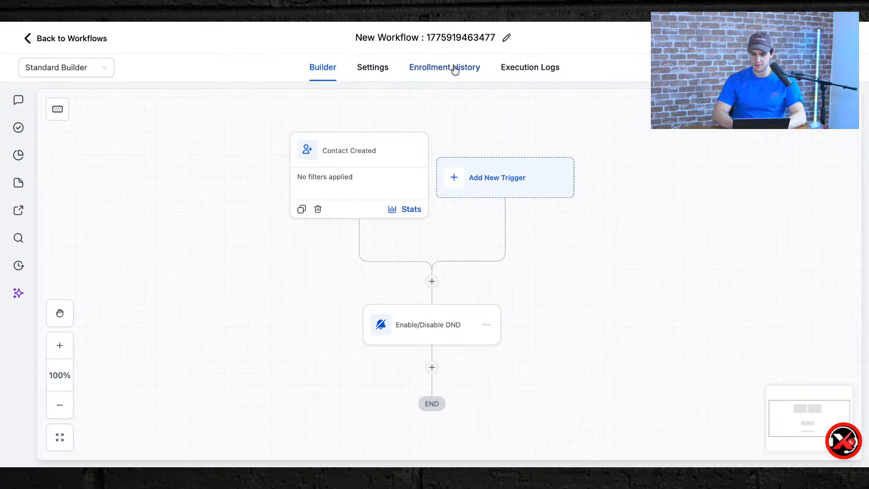
Rename the workflow to 'Import DND' and switch it to Draft.
left_click(452, 38)
type("In")
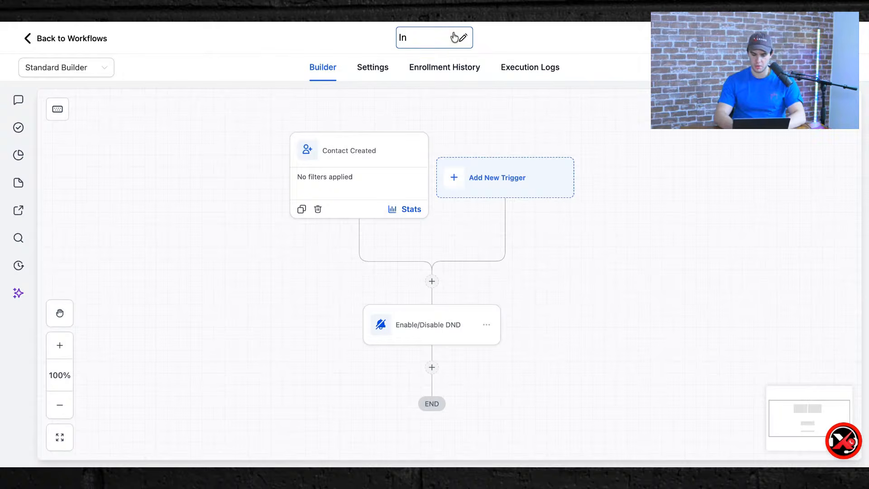
type("mport DND")
left_click(657, 234)
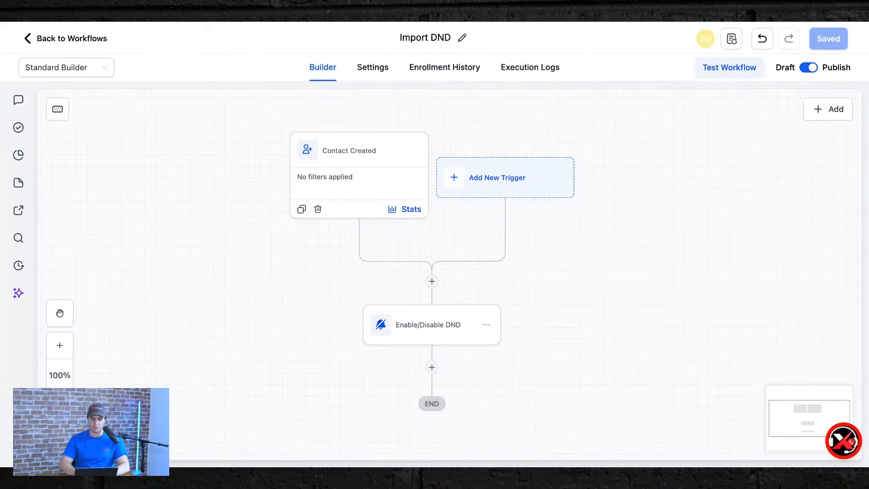
left_click(809, 70)
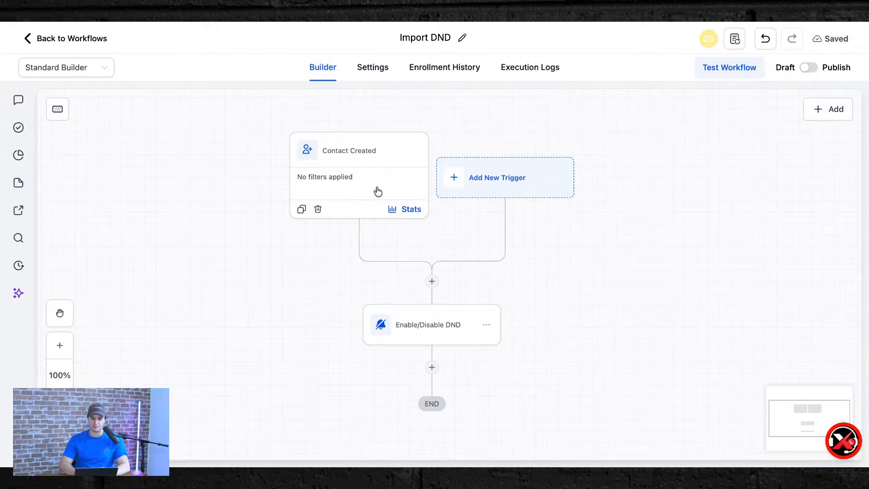
scroll(374, 190, "down", 5)
Return to the workflow list and create another workflow via Start from Scratch.
left_click(55, 40)
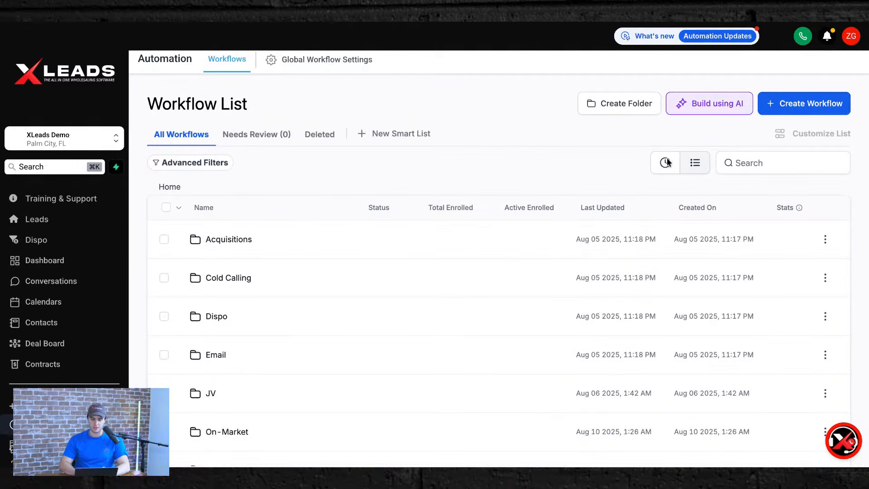
left_click(793, 106)
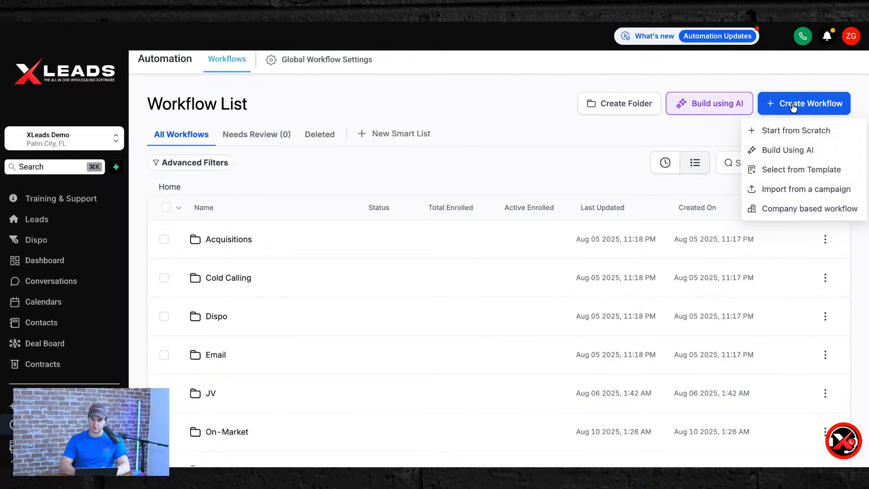
left_click(788, 132)
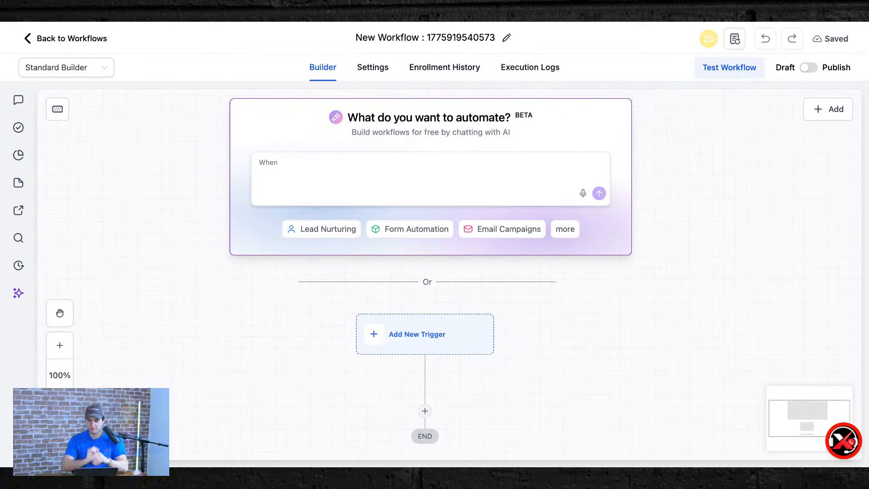
Submit an AI prompt for 12 months of follow-up emails, texts and call tasks to a declined seller.
left_click(312, 158)
type("Creat")
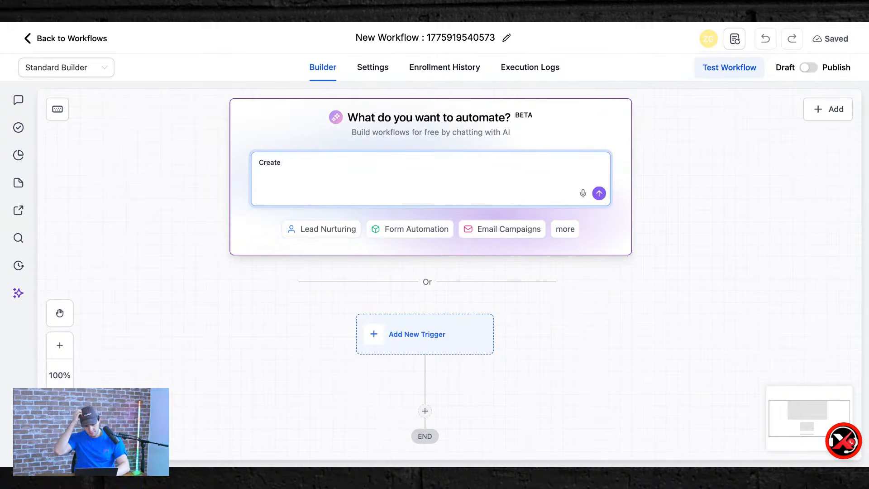
type("e")
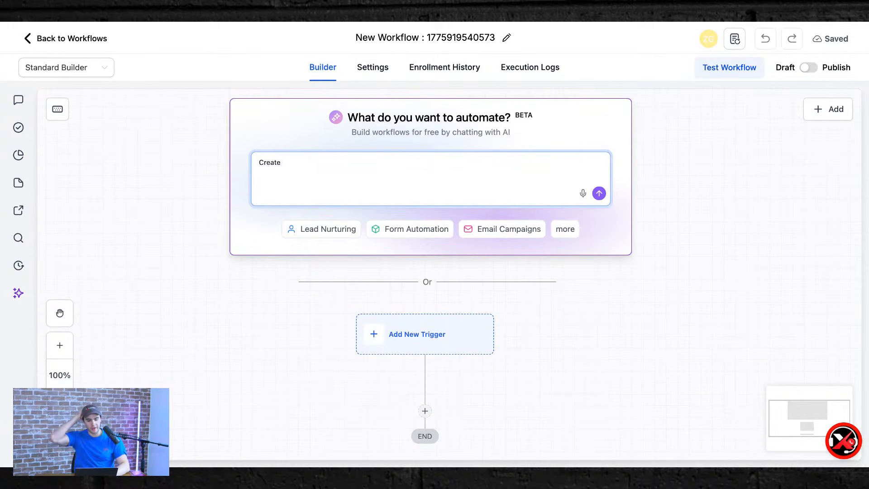
type(" an automation where ")
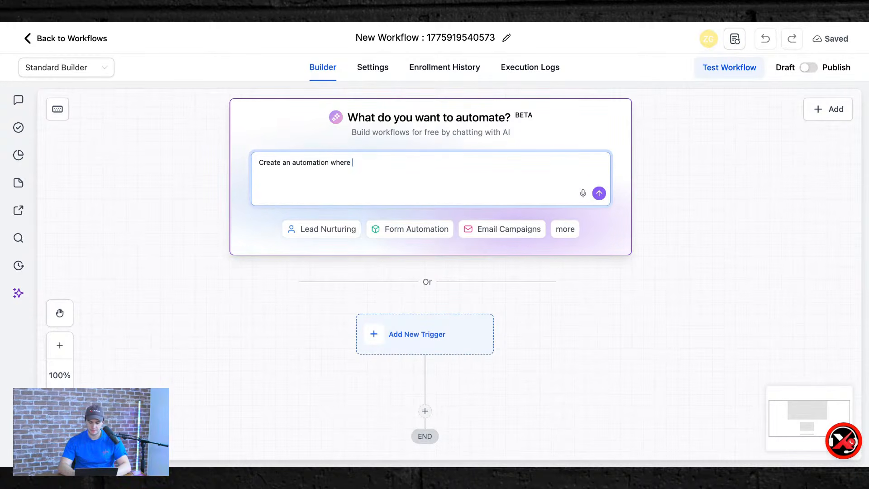
type("I tried to close this sel")
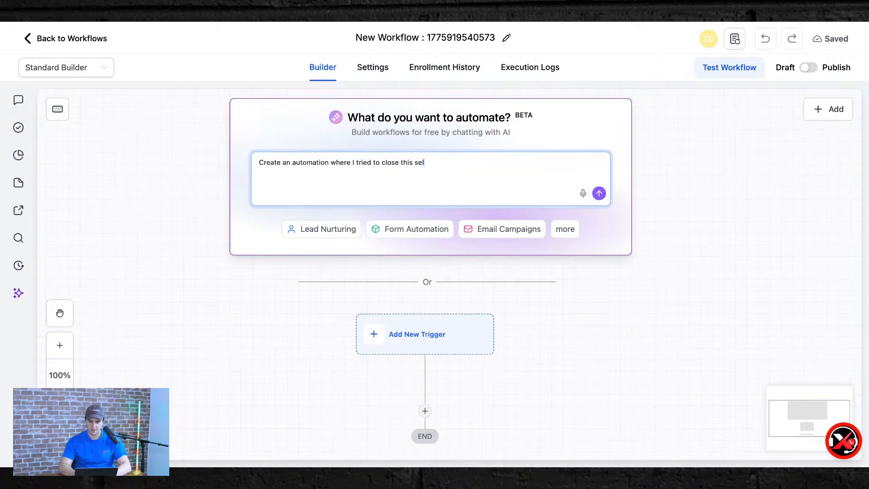
type("ler in wholesaling real estate and they saif")
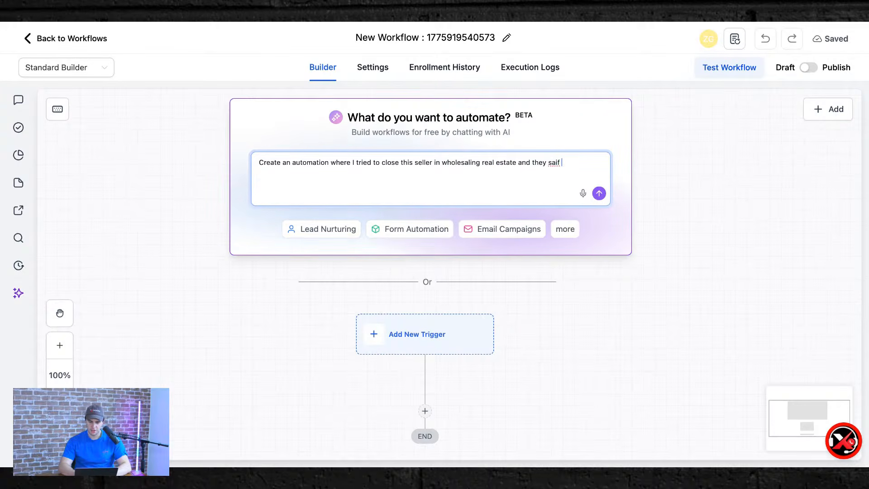
type(" no on thei")
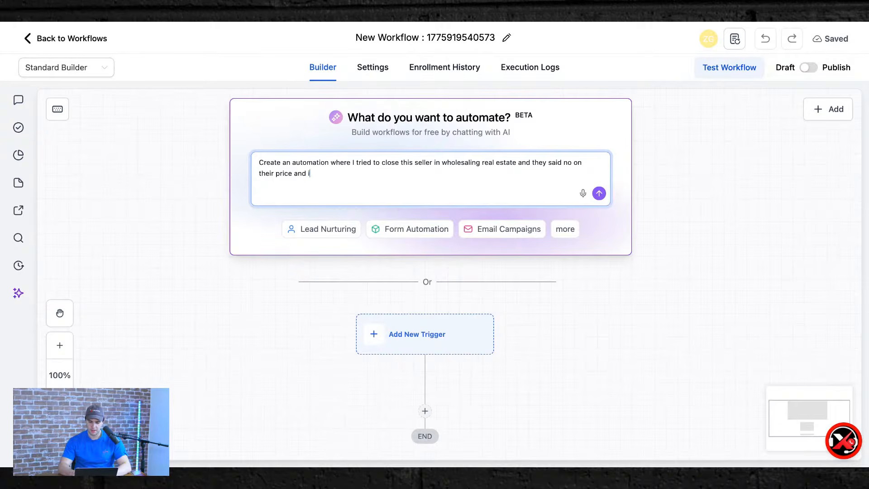
type("r price and i'm following up with them 7 da")
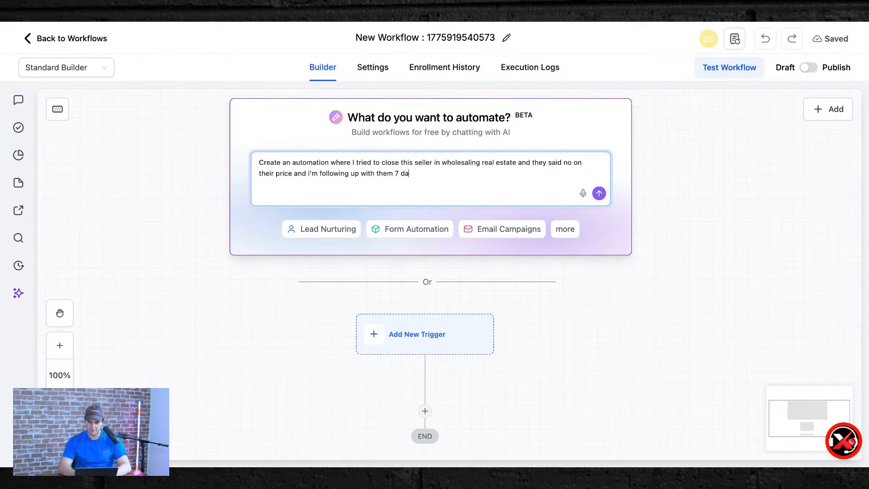
type("ys after, then 14 days af")
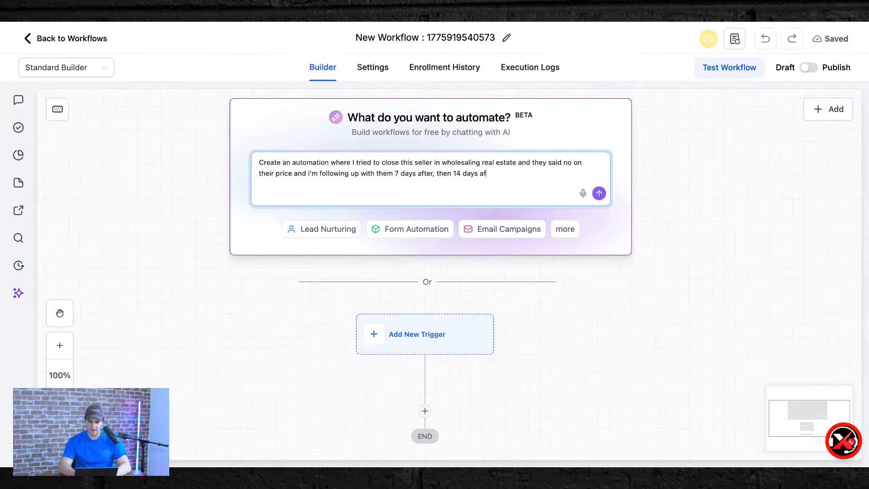
type("ter, then 14 daysaf")
type("afte")
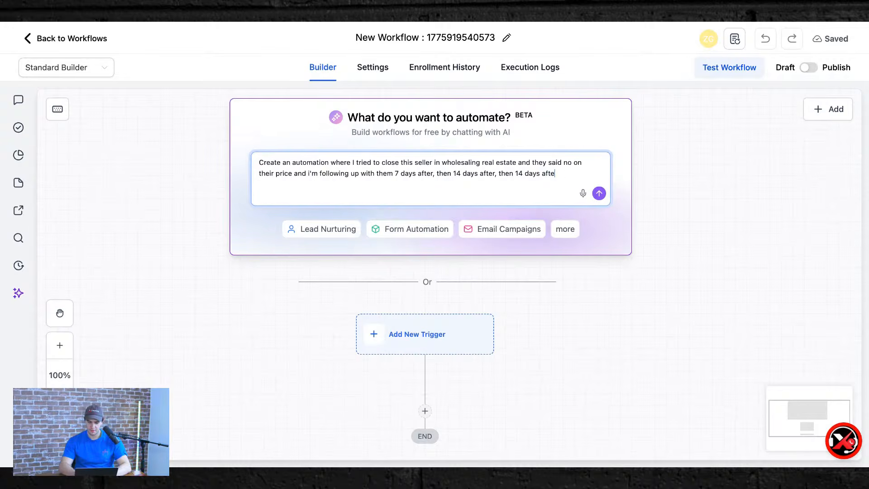
type("r again, then every month on an emai")
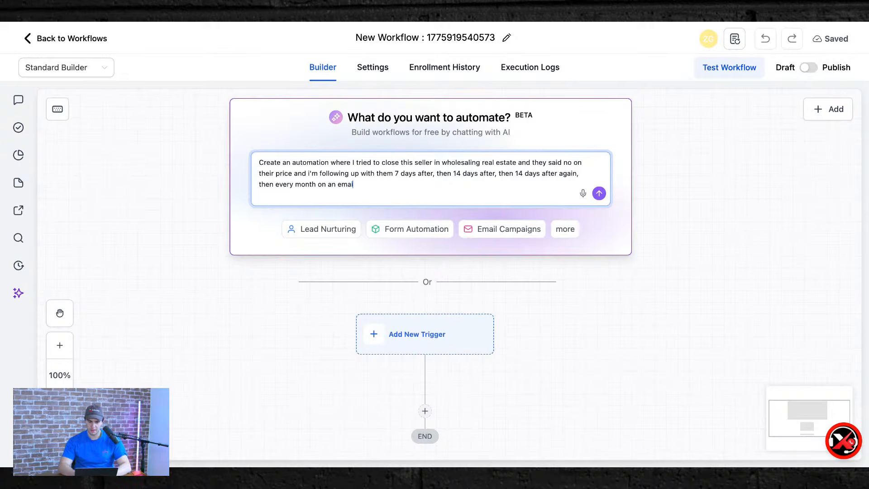
type("l and text")
key("BackSpace")
type(", and a task for me to")
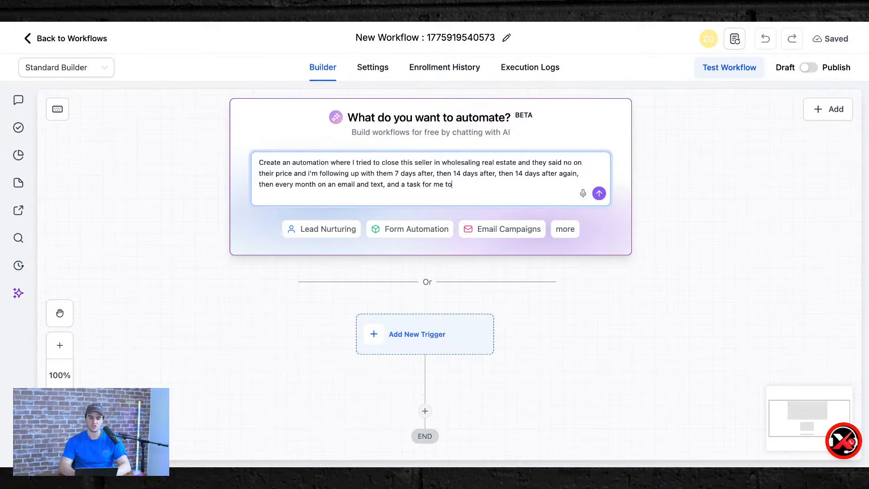
type(" call and follow up on my offer for the next")
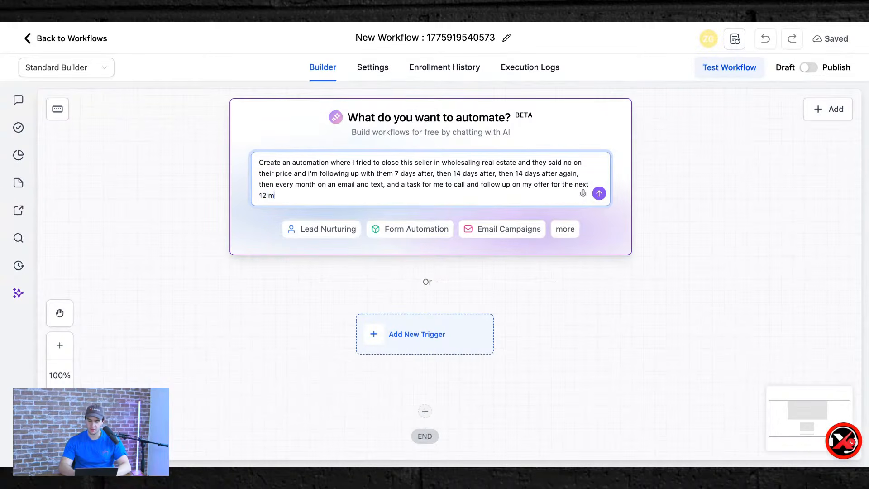
type(" 12 months.")
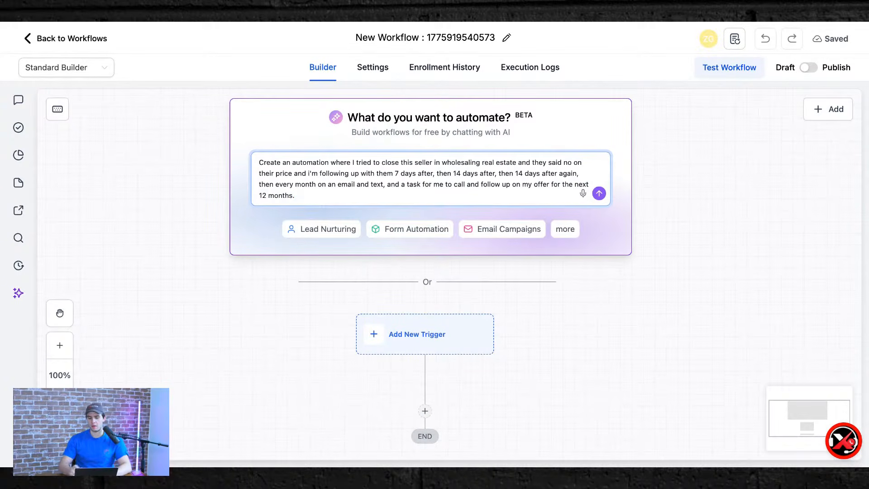
key("Return")
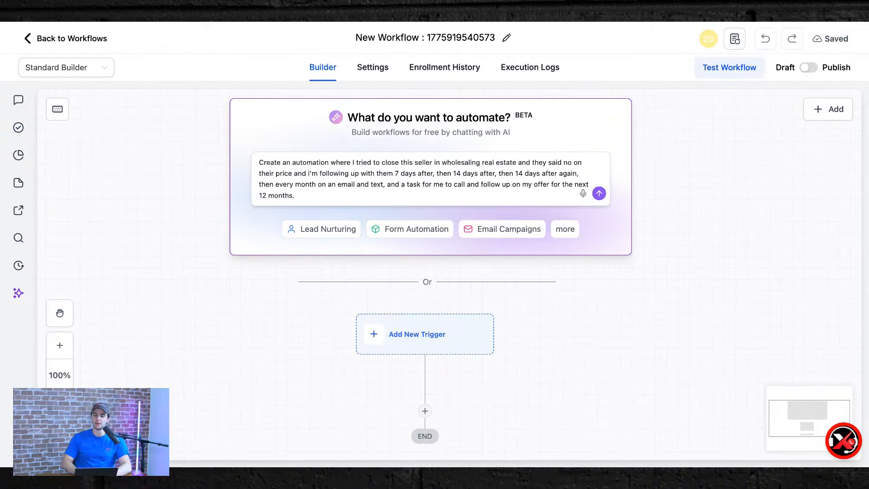
Submit the seller follow-up request, keep the workflow title, and pick the 'A specific tag is added' trigger.
left_click(297, 196)
left_click(597, 194)
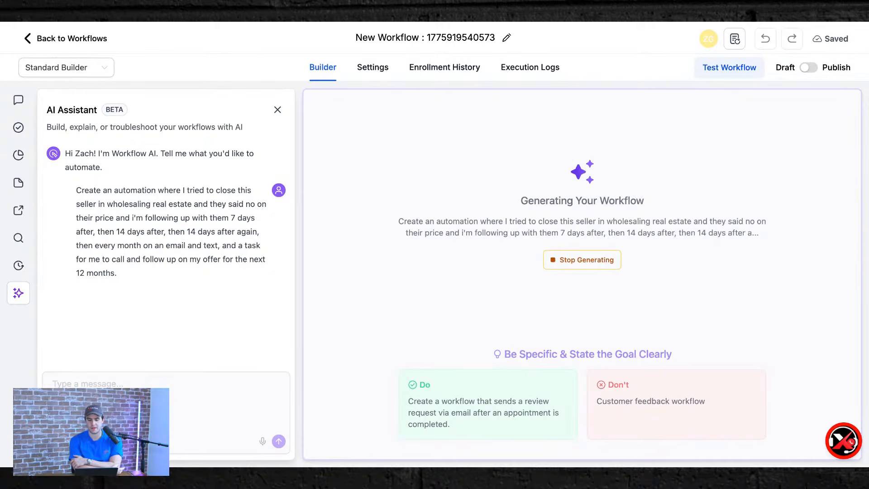
left_click(506, 38)
left_click(422, 163)
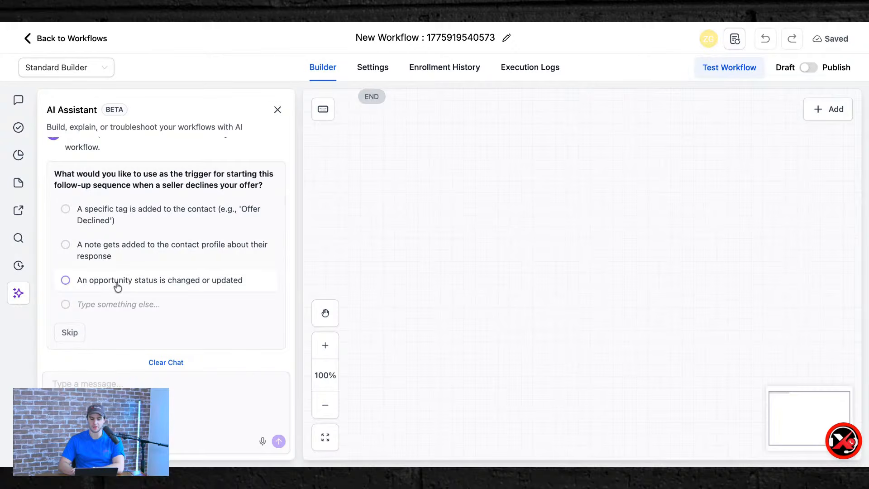
left_click(117, 220)
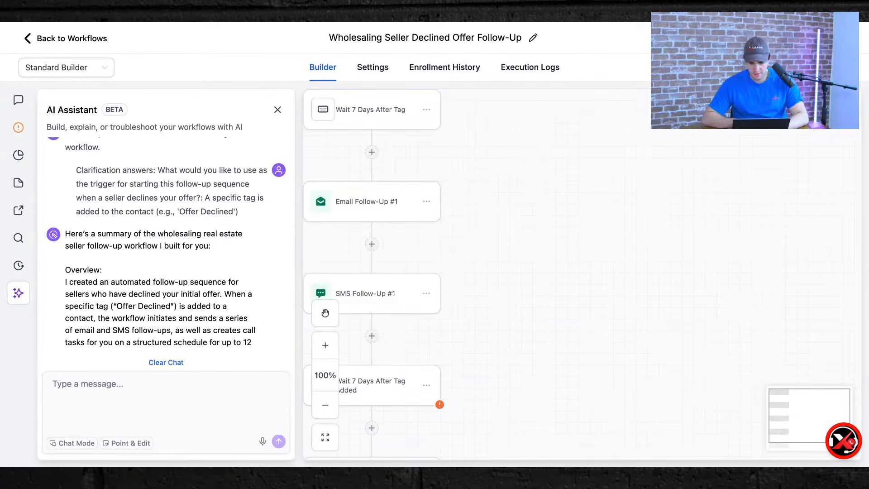
Open the settings of the 'Offer Declined Tag Added' Contact Tag trigger.
scroll(174, 256, "down", 15)
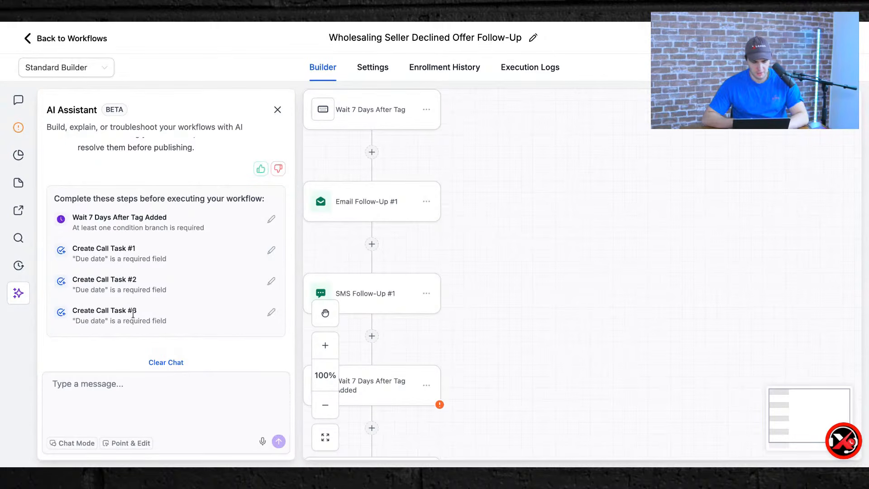
scroll(543, 251, "down", 10)
scroll(543, 252, "down", 3)
scroll(539, 285, "up", 8)
scroll(539, 285, "down", 2)
scroll(539, 285, "up", 15)
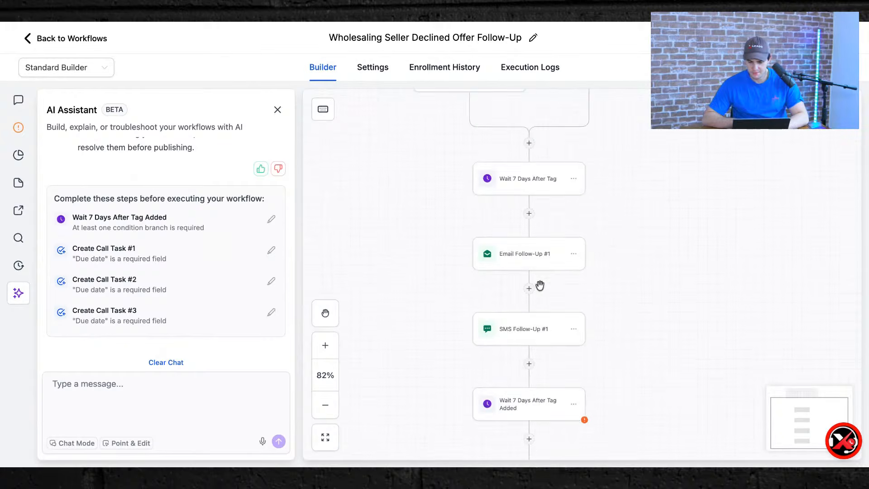
scroll(532, 316, "down", 8)
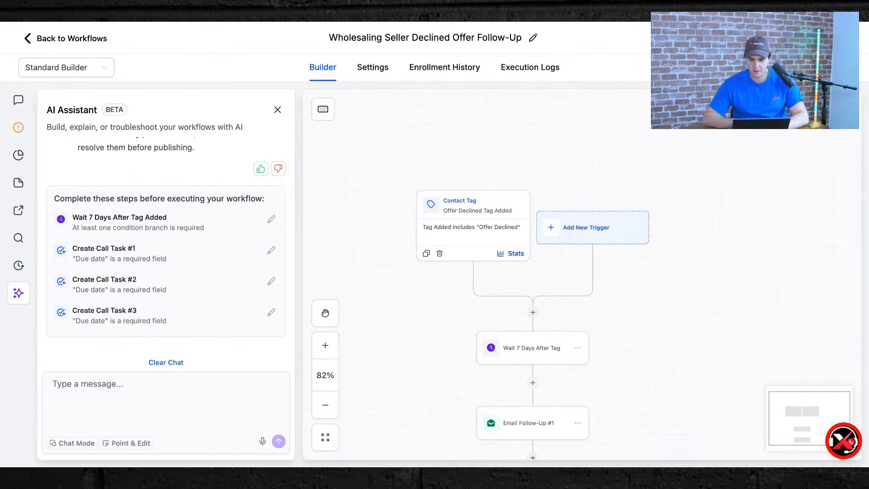
scroll(525, 295, "down", 3)
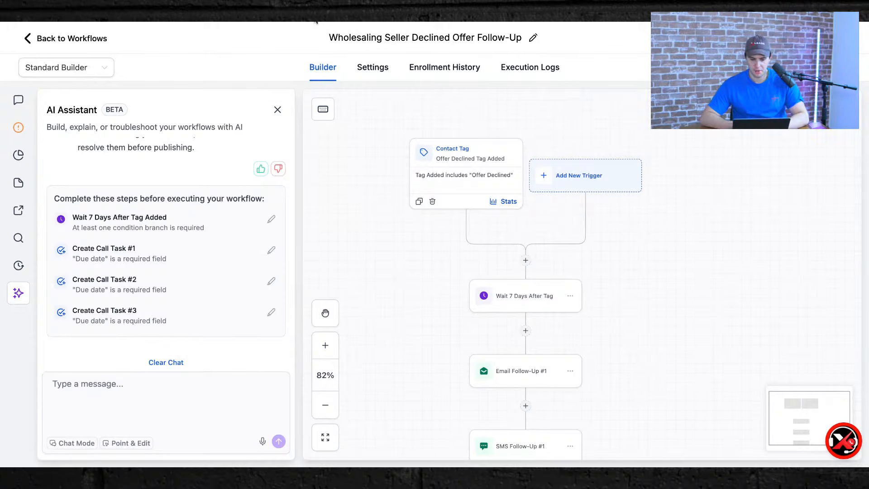
left_click(471, 178)
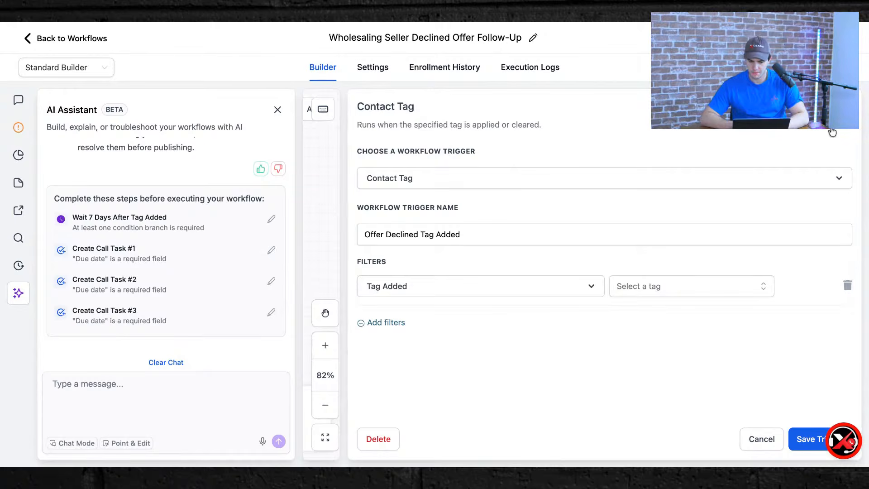
Set the trigger's Tag Added filter to a new 'offer declined' tag and save it.
left_click(664, 287)
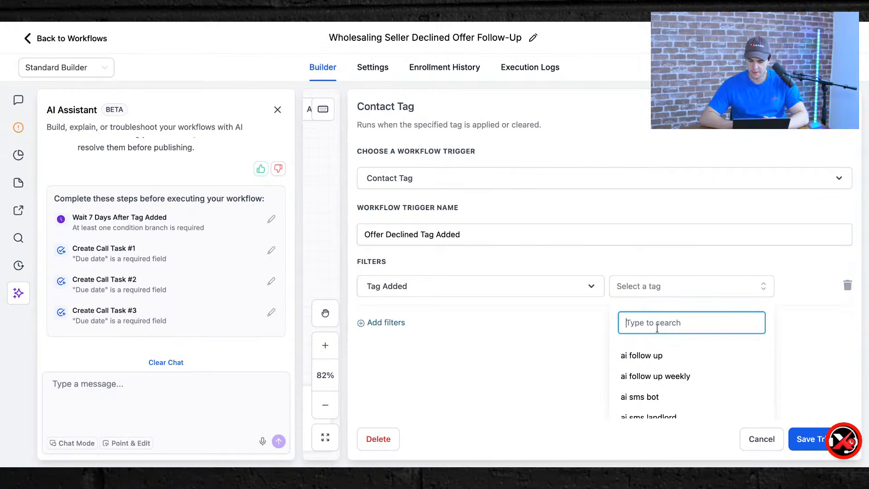
type("offer d")
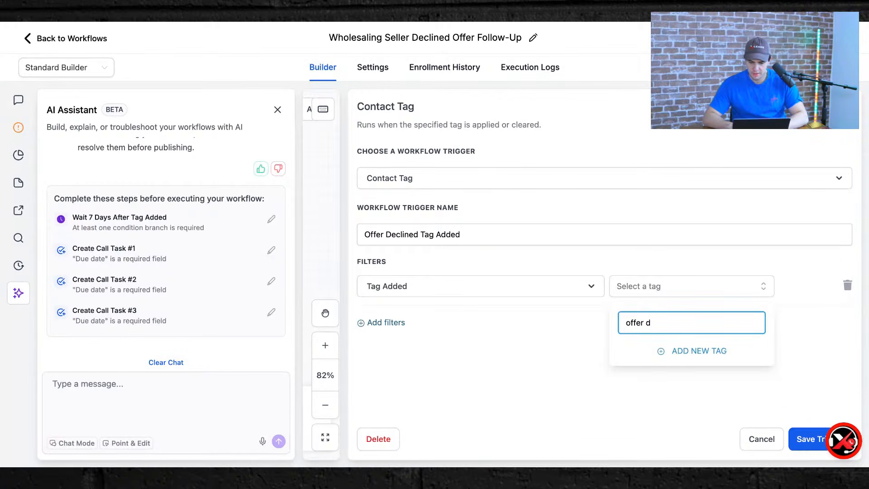
type("eclined")
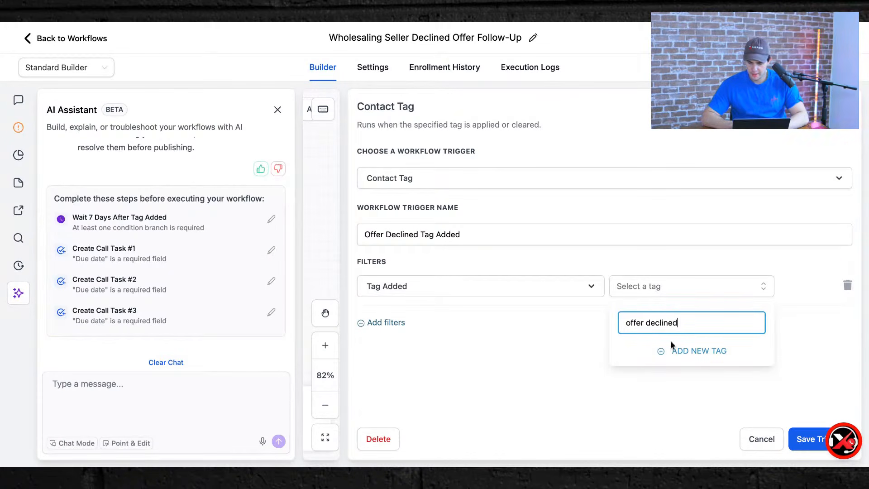
left_click(670, 351)
left_click(797, 437)
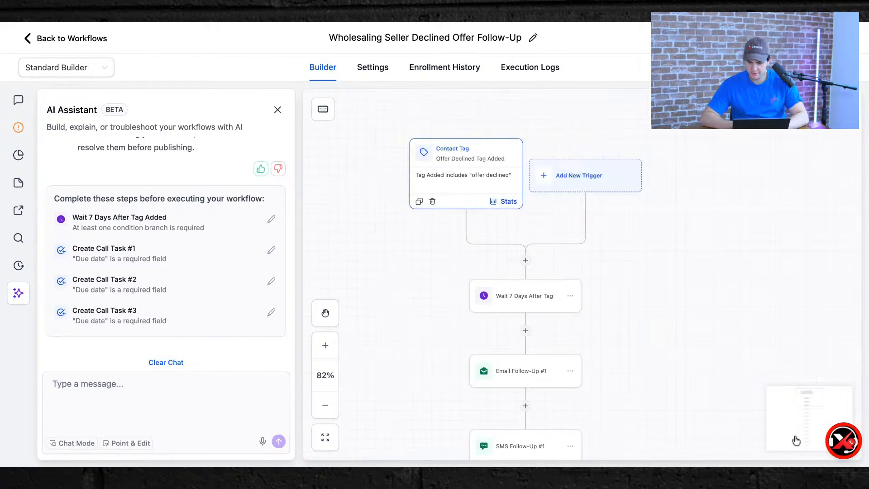
Recheck the saved trigger and the Wait 7 Days After Tag step without changes.
scroll(578, 204, "down", 3)
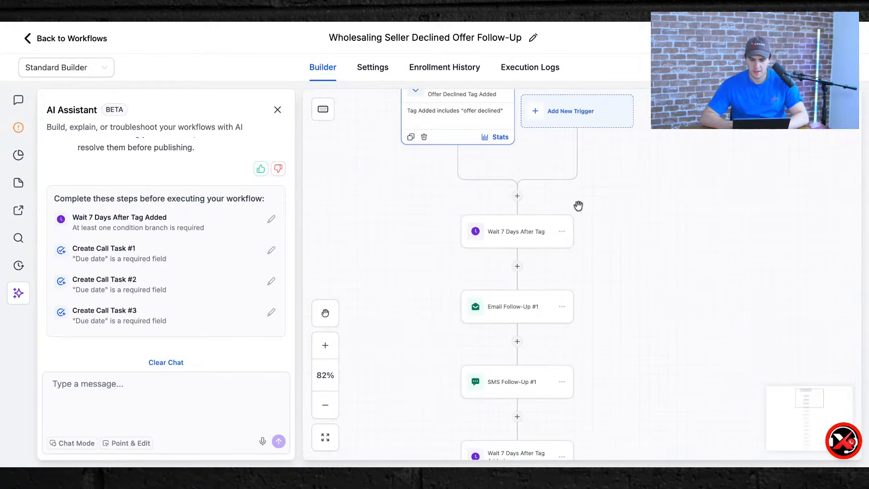
left_click(450, 110)
left_click(846, 108)
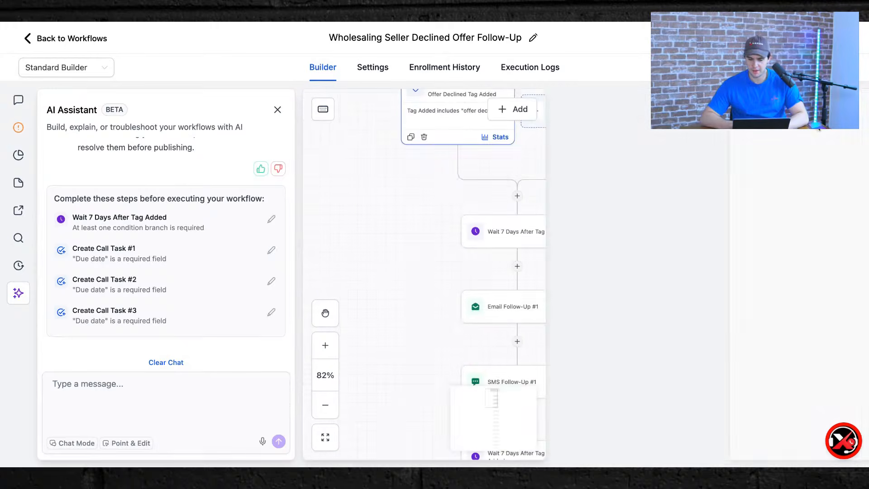
left_click(512, 232)
left_click(846, 107)
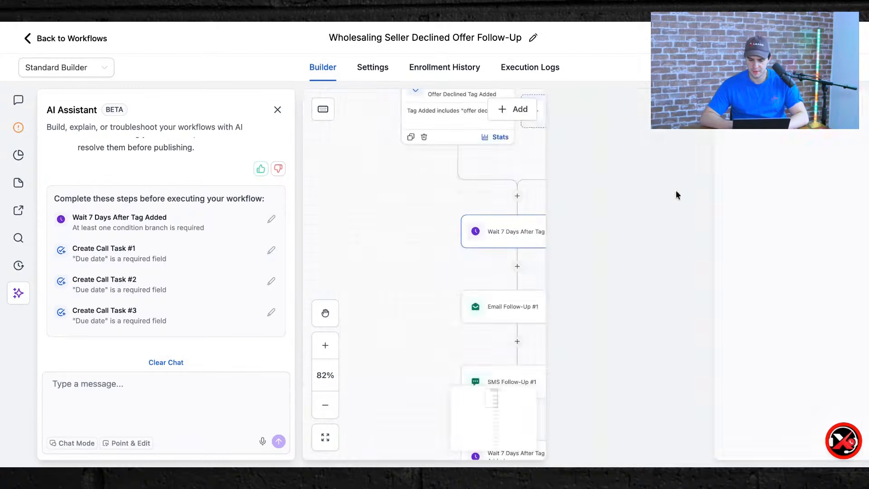
Review the Email Follow-Up #1 body and close it without changes.
left_click(498, 306)
scroll(689, 338, "down", 10)
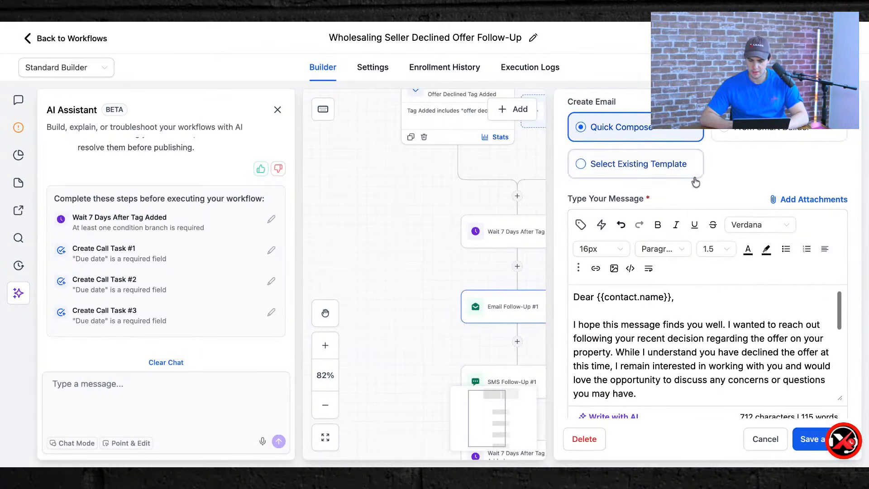
scroll(658, 177, "down", 3)
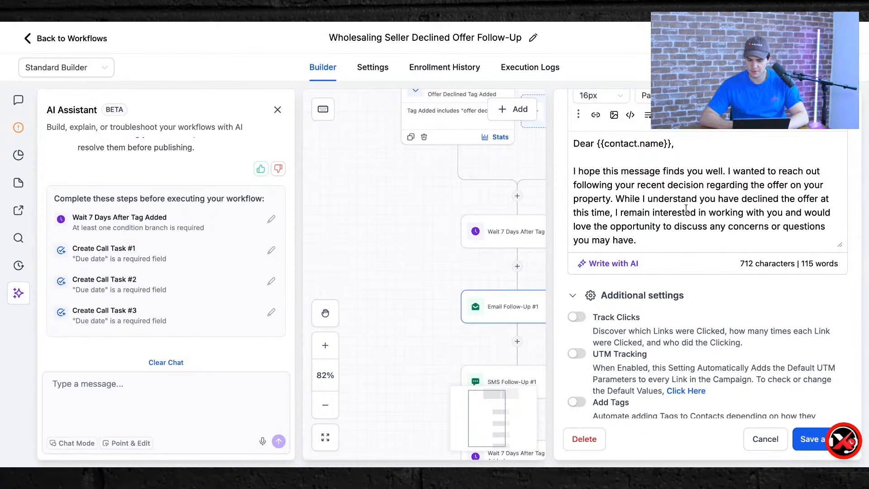
scroll(686, 208, "down", 2)
scroll(686, 208, "down", 2)
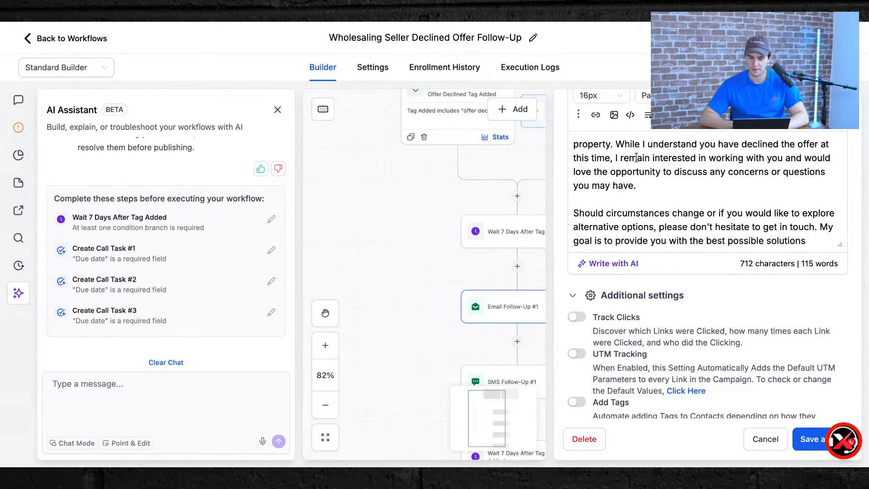
left_click_drag(642, 163, 649, 171)
left_click(649, 171)
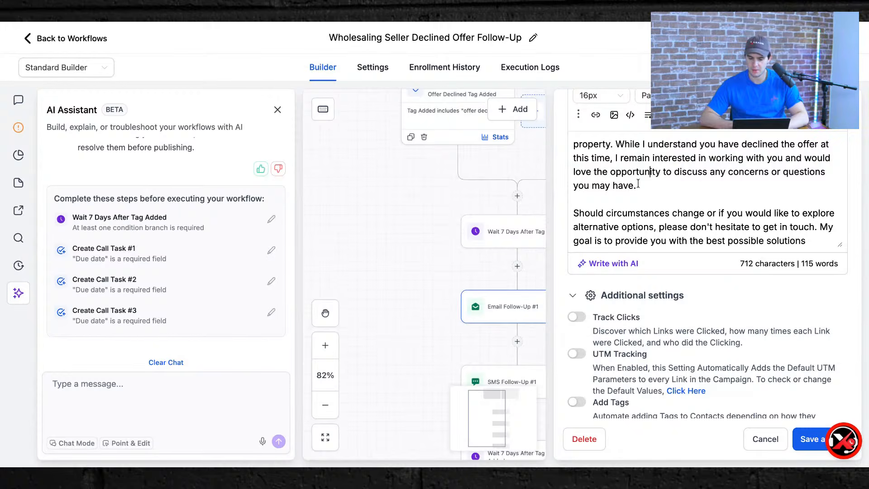
scroll(648, 187, "down", 3)
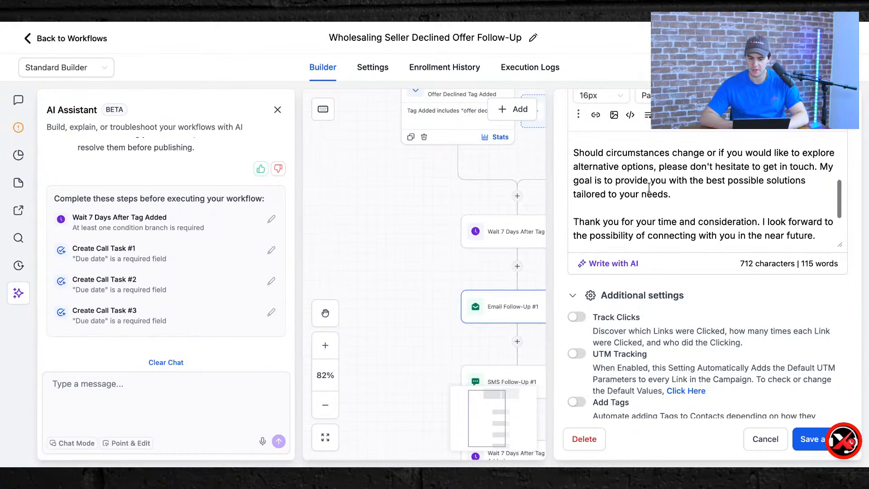
scroll(801, 198, "down", 3)
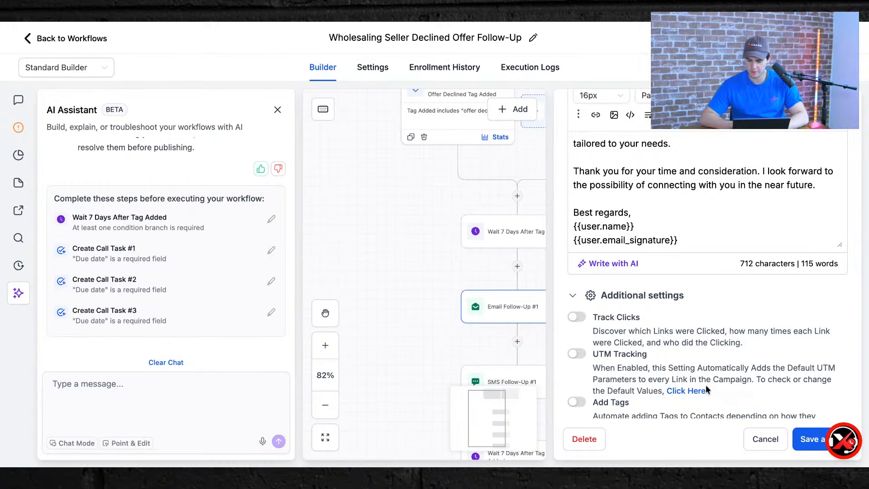
scroll(706, 389, "down", 3)
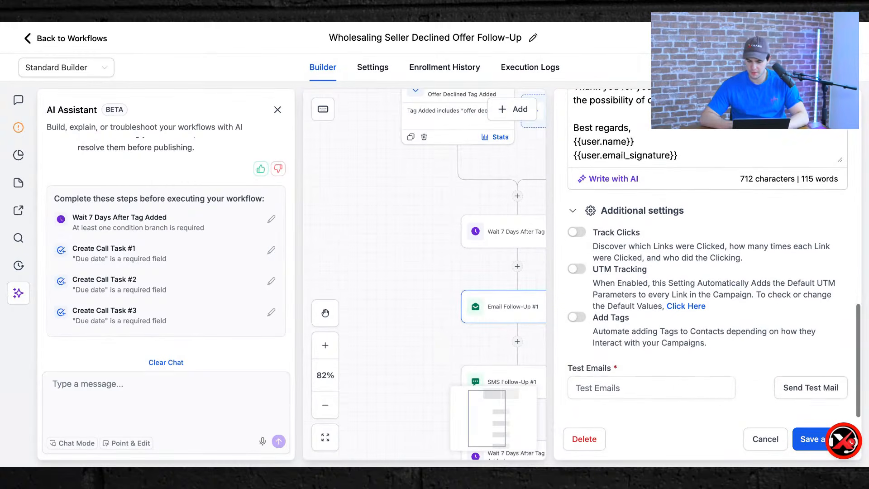
left_click(768, 438)
Discard edits to SMS Follow-Up #1 and open the Wait 7 Days After Tag Added settings.
scroll(669, 288, "down", 3)
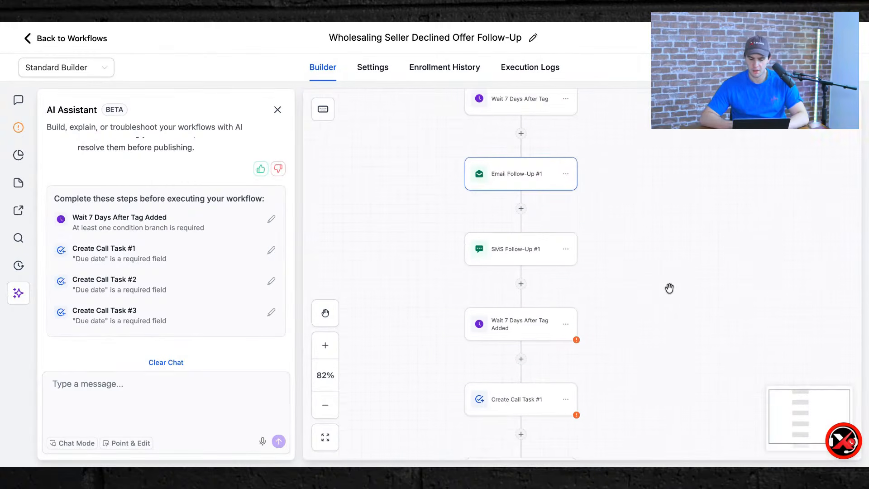
left_click(494, 256)
scroll(752, 276, "down", 3)
mouse_move(661, 253)
left_mouse_down()
mouse_move(673, 256)
mouse_move(655, 253)
left_mouse_up()
left_click(655, 253)
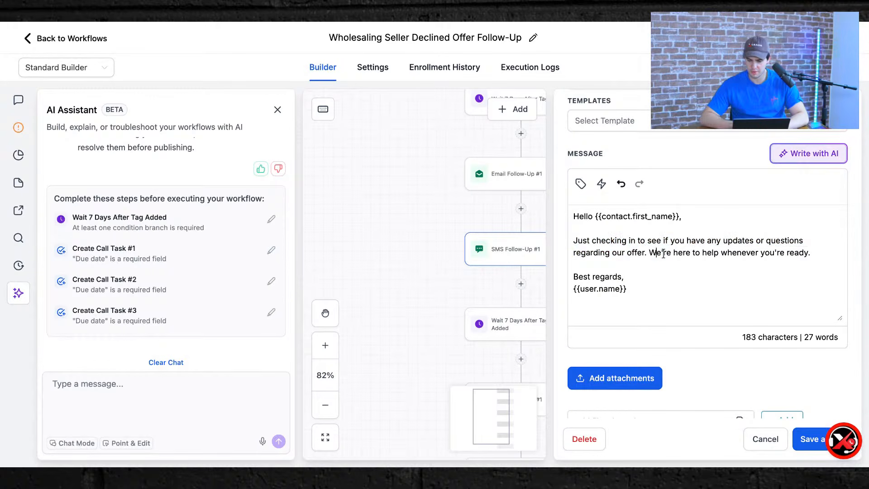
scroll(714, 389, "down", 3)
left_click(758, 443)
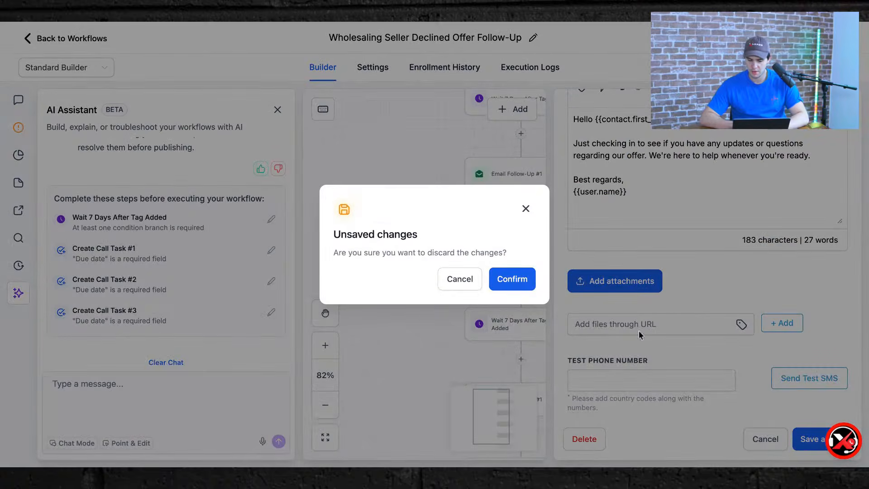
left_click(511, 281)
scroll(563, 303, "down", 2)
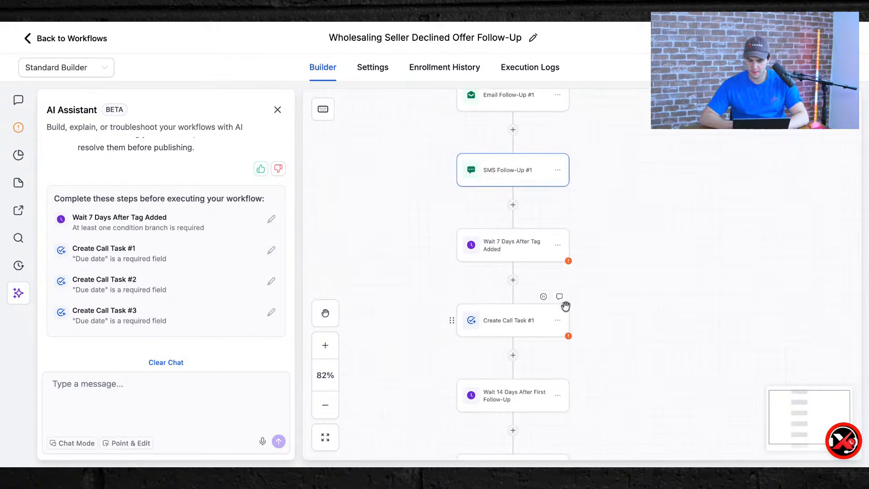
left_click(518, 250)
Set the 7-day wait condition to the 'offer declined' tag and save.
scroll(519, 251, "down", 1)
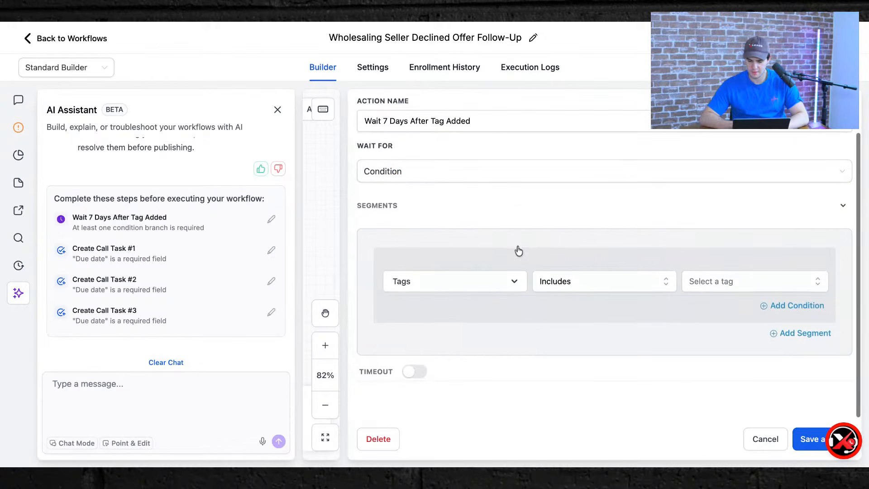
left_click(718, 286)
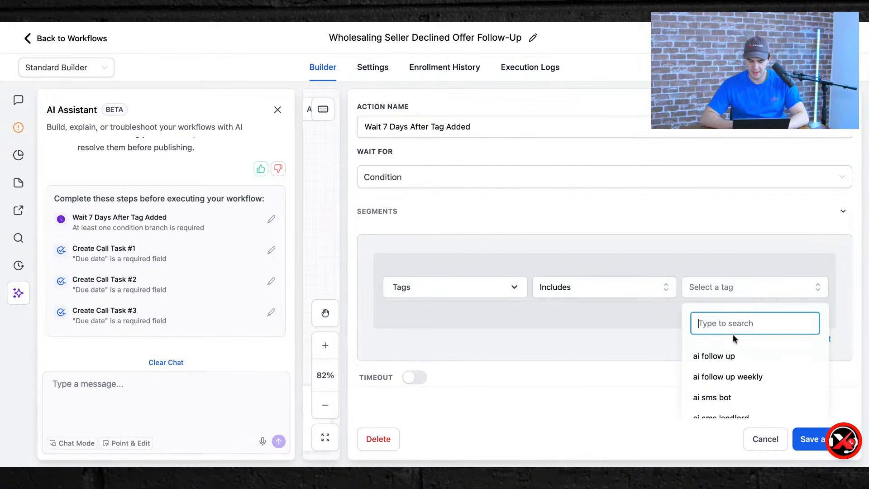
type("offer de")
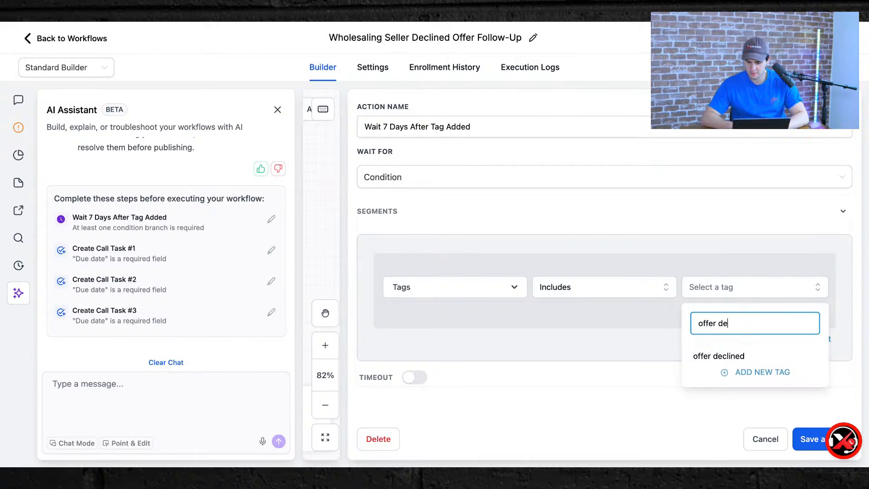
left_click(729, 357)
left_click(661, 407)
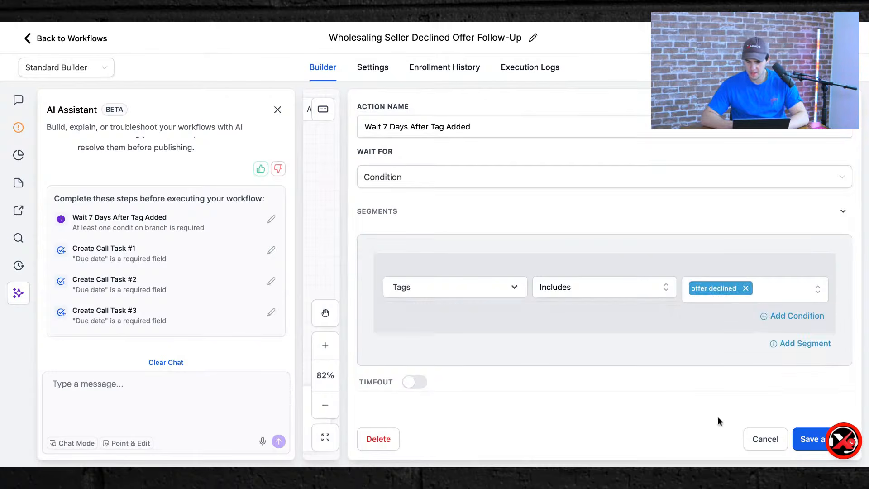
left_click(798, 445)
Open Create Call Task #1, review its description, and assign it to a team member.
scroll(549, 258, "down", 3)
left_click(506, 244)
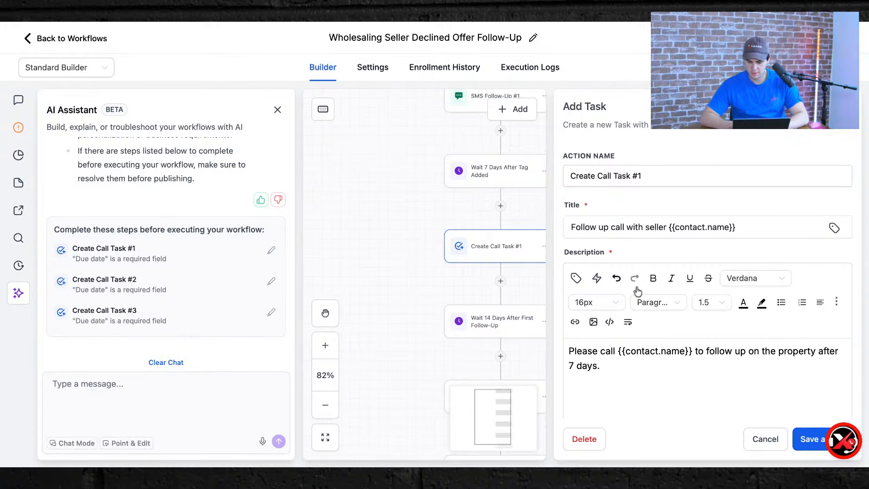
scroll(651, 272, "down", 3)
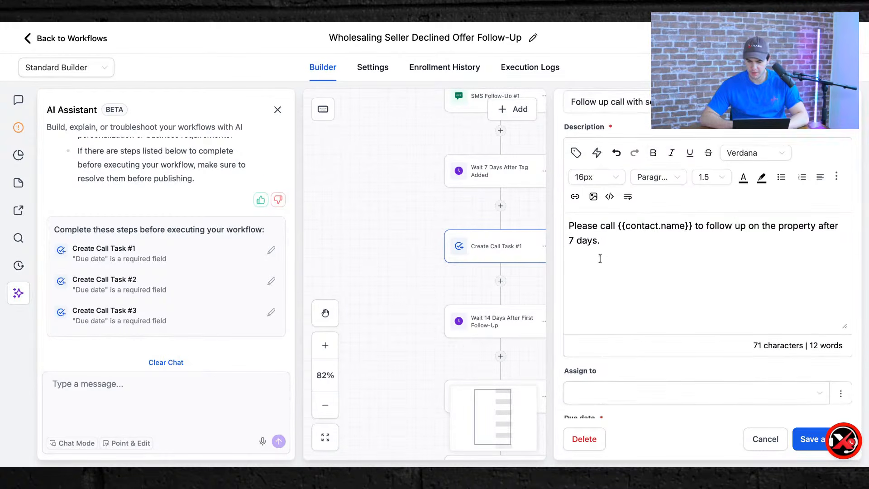
scroll(593, 263, "down", 3)
scroll(587, 266, "up", 2)
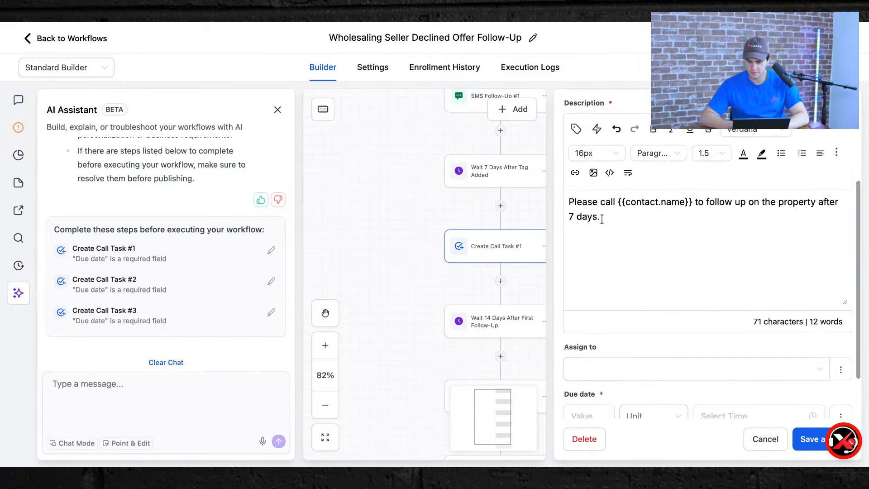
triple_click(601, 218)
left_click(601, 217)
triple_click(602, 217)
left_click(602, 217)
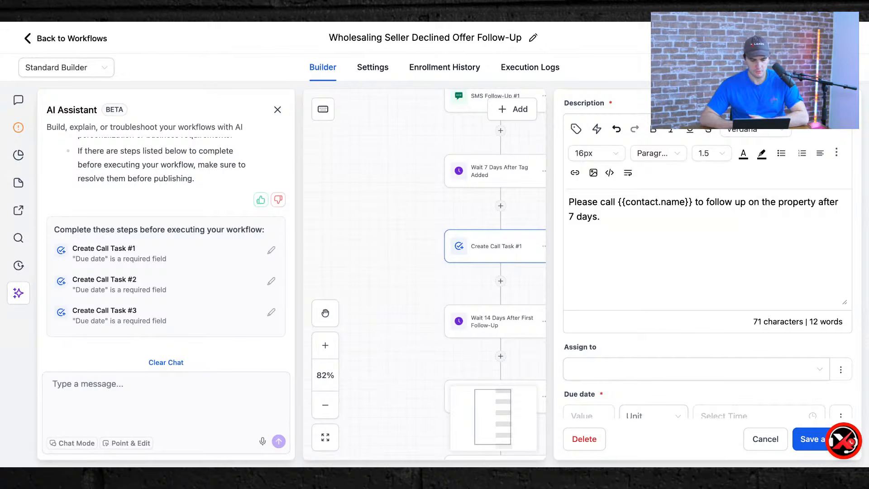
scroll(674, 335, "down", 2)
left_click(665, 306)
left_click(628, 375)
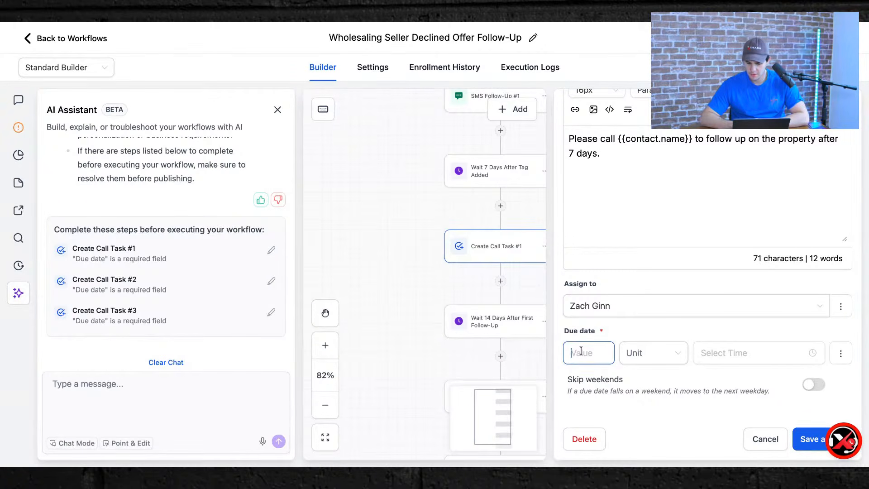
Give Call Task #1 a due date of 3 Days at 11:03 AM, skipping weekends, and save.
left_click(793, 441)
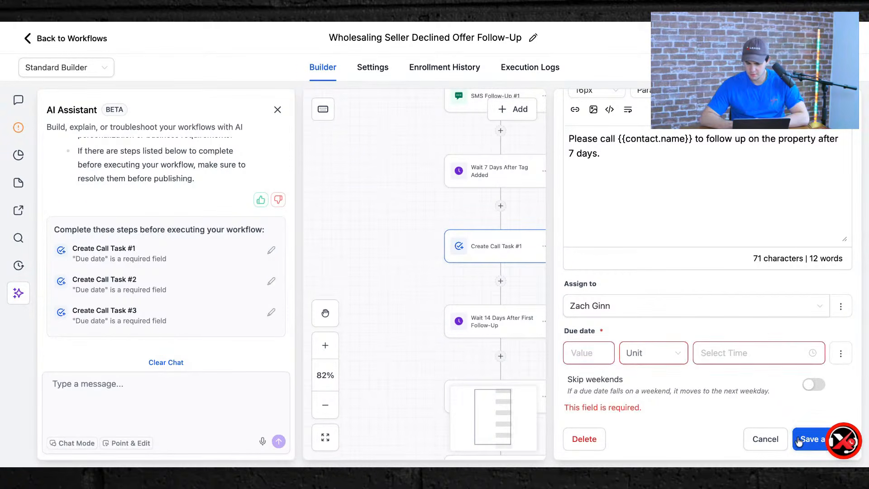
left_click(653, 358)
left_click(707, 355)
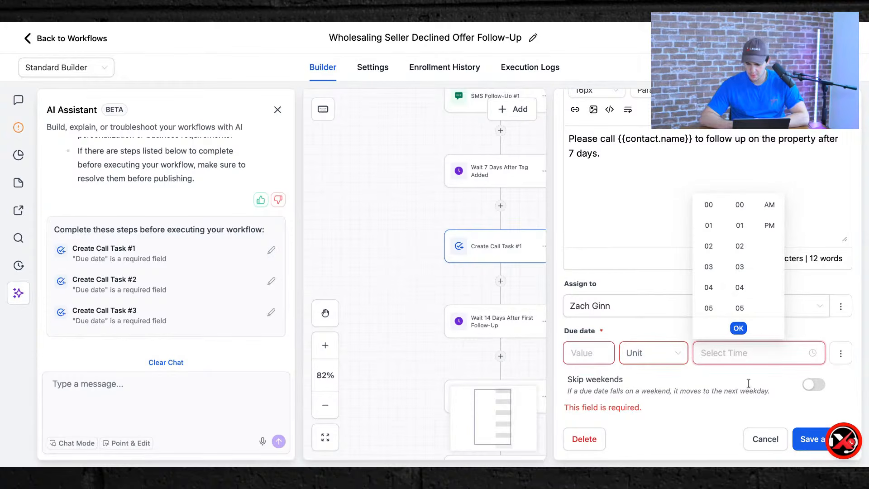
left_click(765, 210)
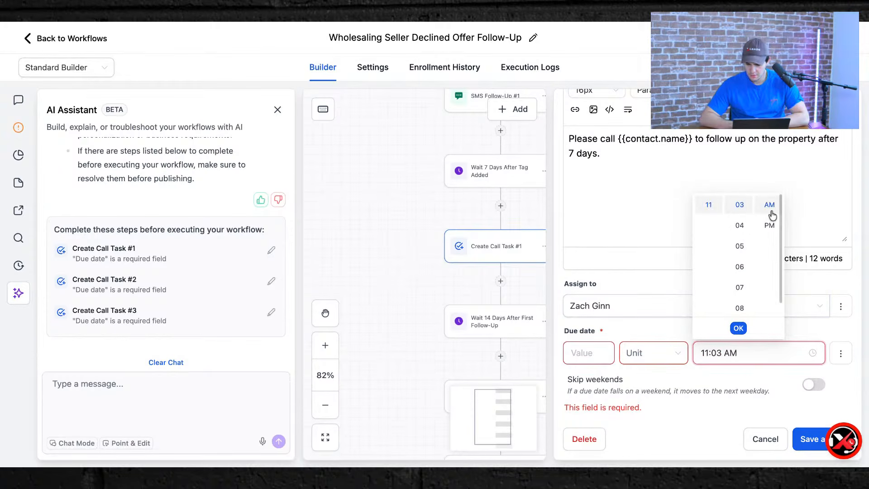
left_click(737, 326)
left_click(659, 354)
left_click(655, 380)
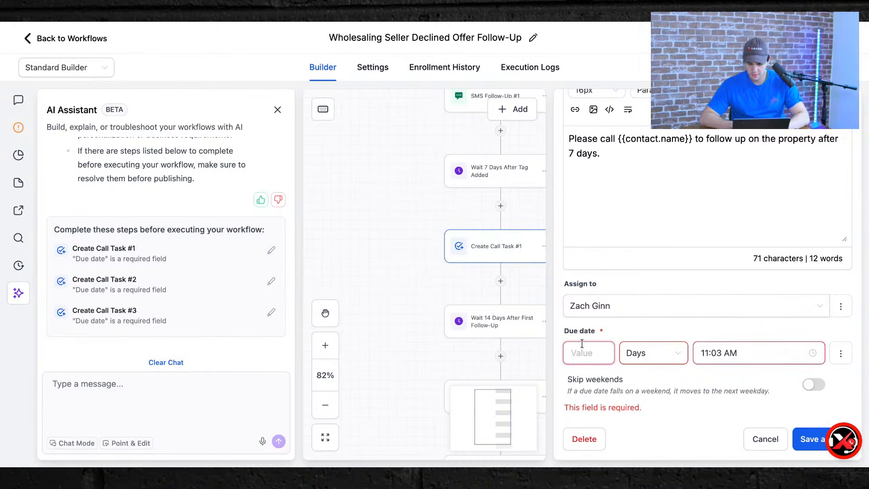
type("3")
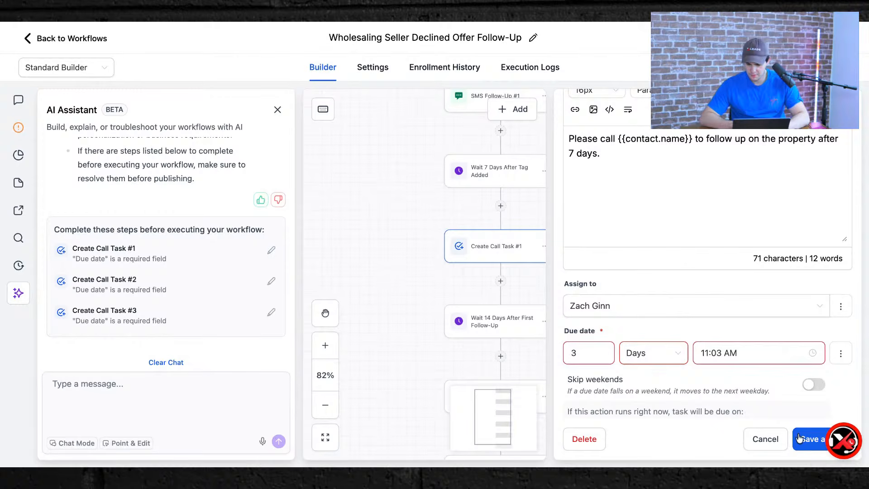
left_click(812, 385)
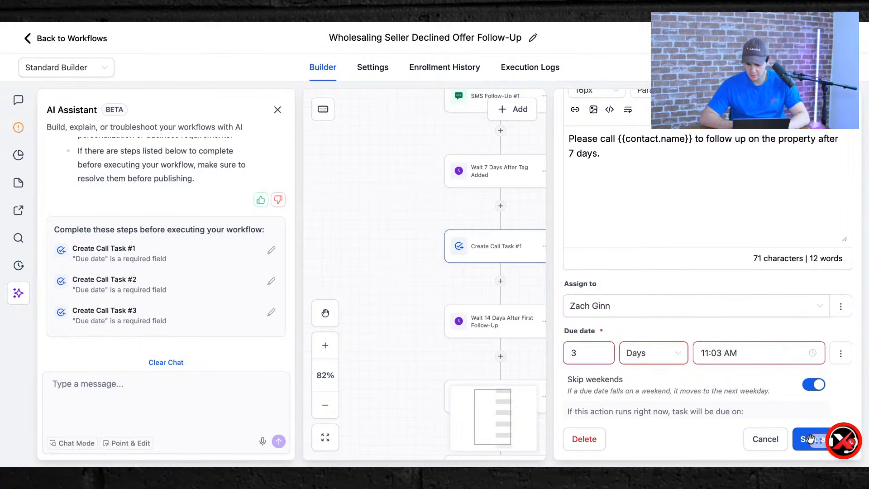
scroll(755, 348, "down", 1)
left_click_drag(825, 438, 225, 337)
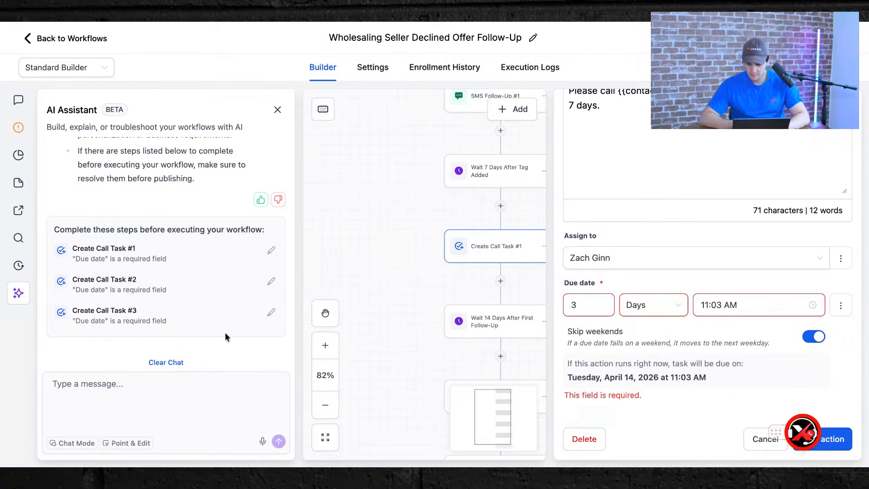
left_click(824, 439)
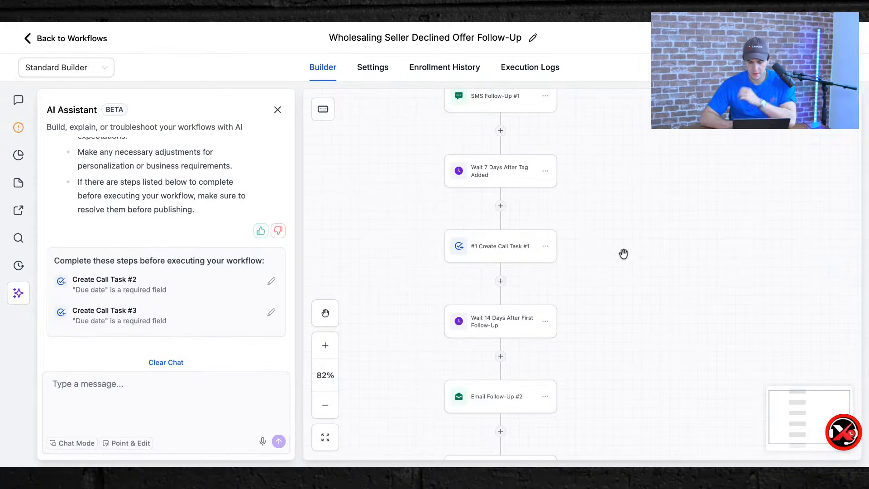
scroll(541, 231, "down", 2)
Look over the Wait 14 Days After First Follow-Up and Email Follow-Up #2 steps.
left_click(490, 239)
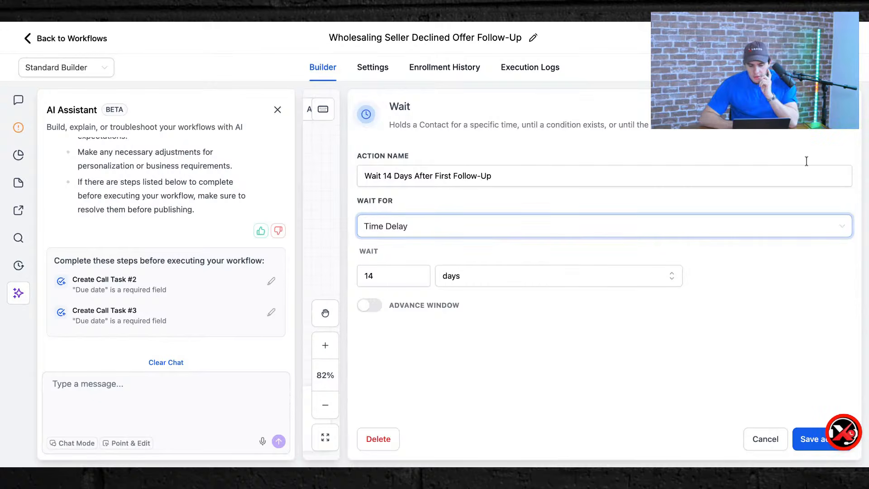
left_click(846, 108)
scroll(512, 281, "down", 2)
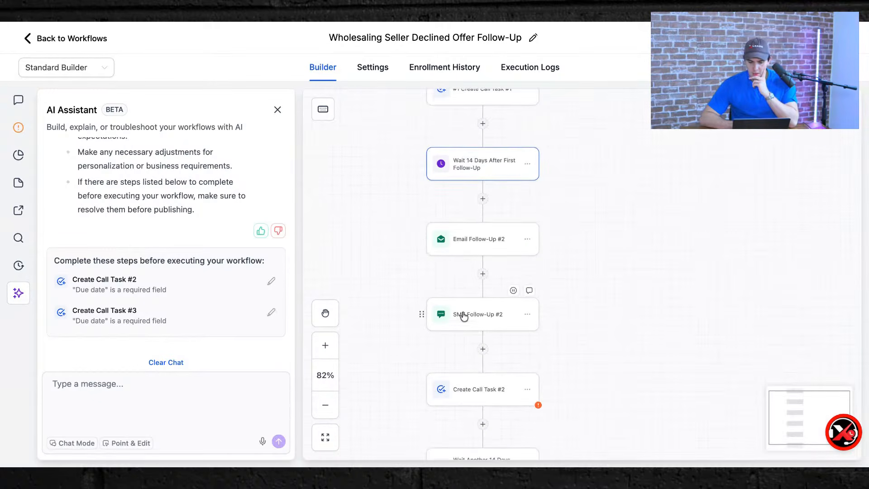
left_click(458, 248)
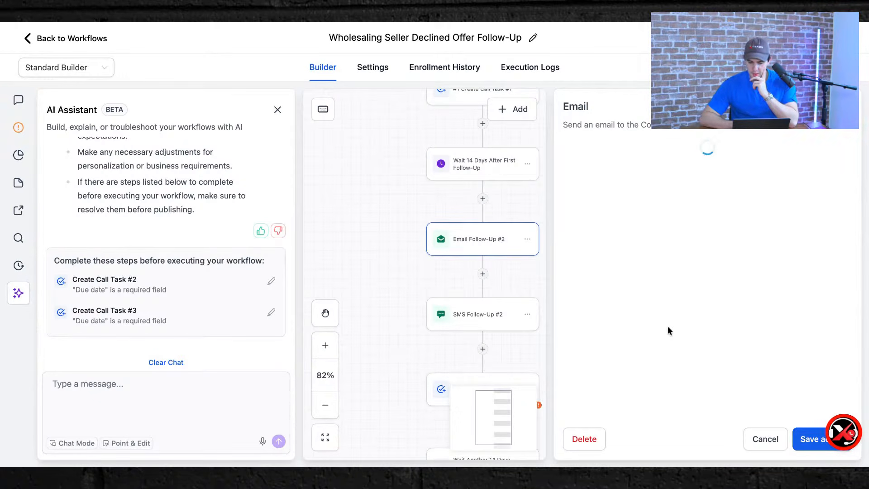
scroll(669, 330, "down", 5)
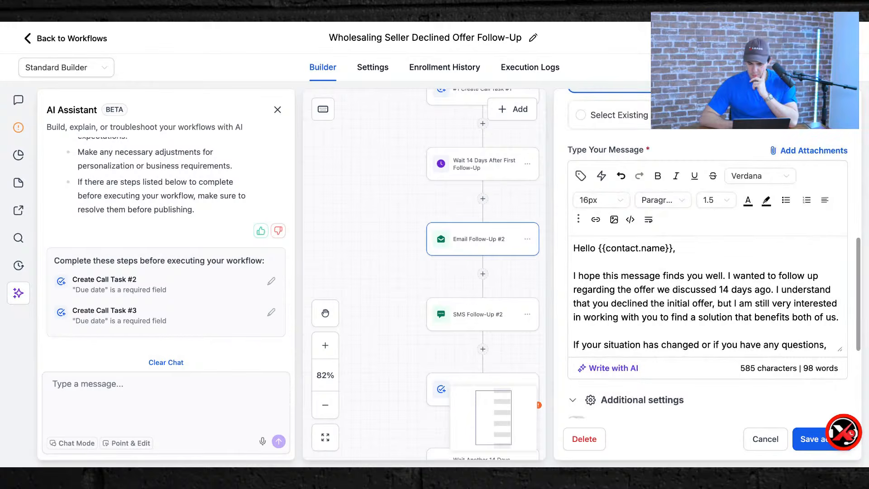
scroll(669, 329, "down", 1)
scroll(706, 294, "down", 3)
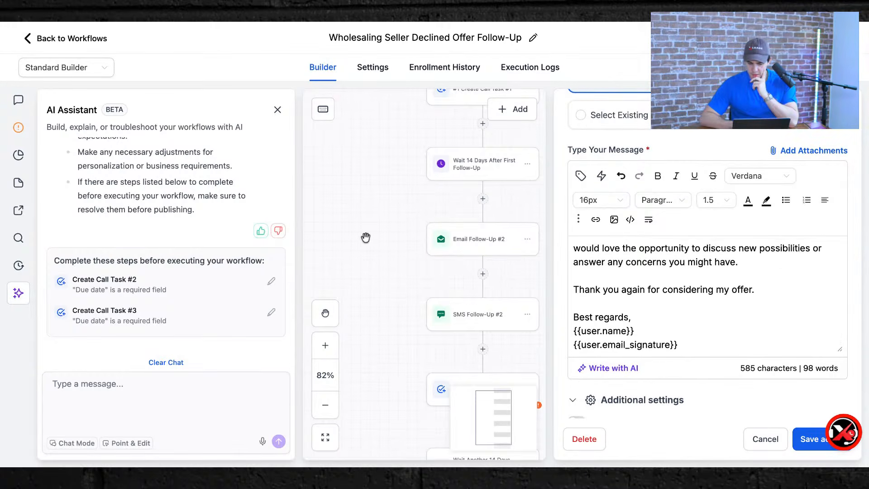
scroll(440, 339, "down", 2)
scroll(440, 339, "down", 3)
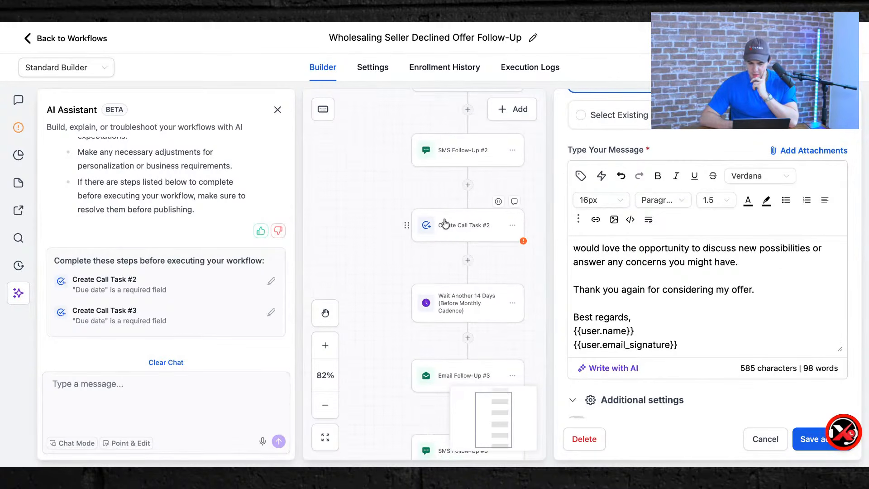
Assign Create Call Task #2 to the contact's assigned user.
left_click(445, 225)
scroll(714, 352, "down", 5)
left_click(606, 356)
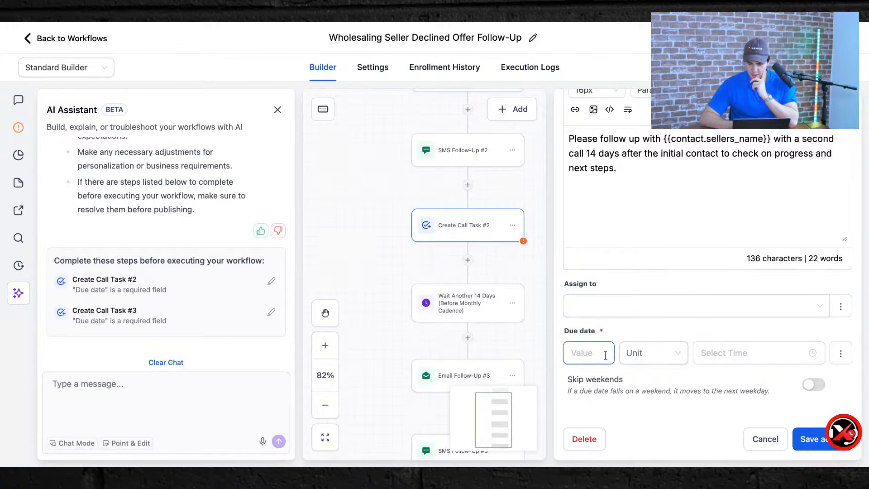
left_click(606, 311)
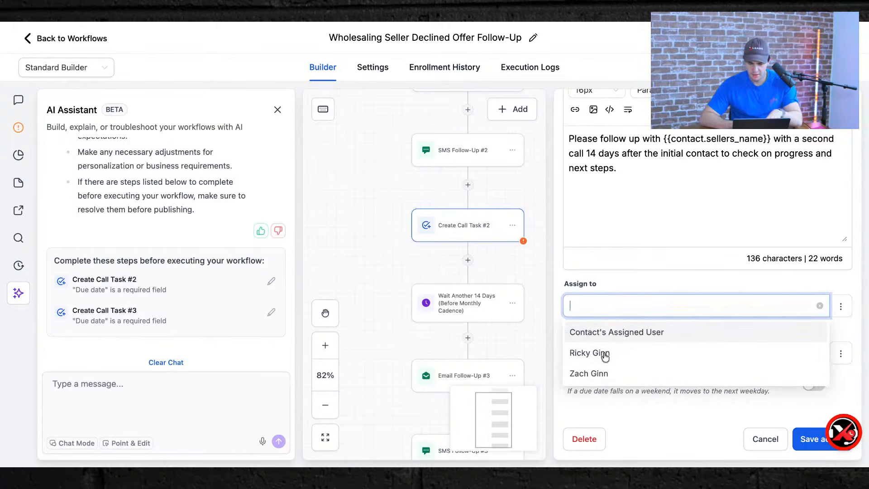
left_click(609, 339)
Set Call Task #2's due date to 4 Days at 9:00 AM and save.
left_click(584, 349)
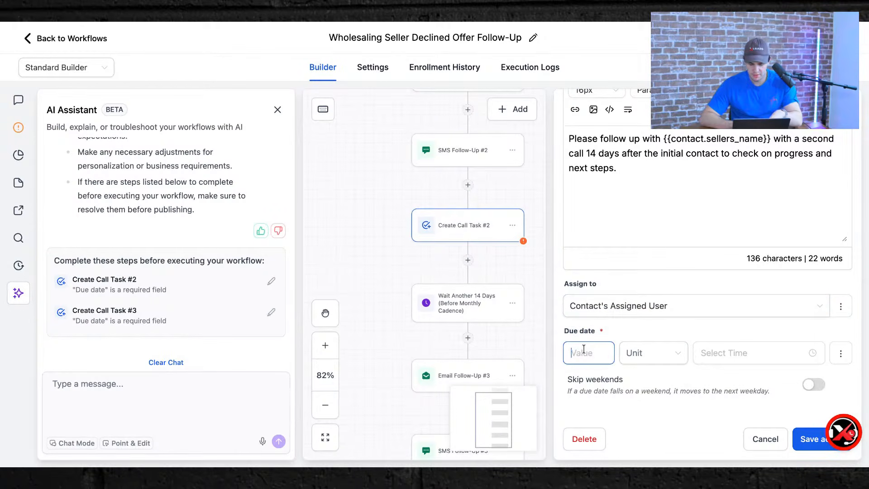
type("4")
left_click(650, 358)
left_click(648, 378)
left_click(700, 358)
scroll(709, 285, "down", 2)
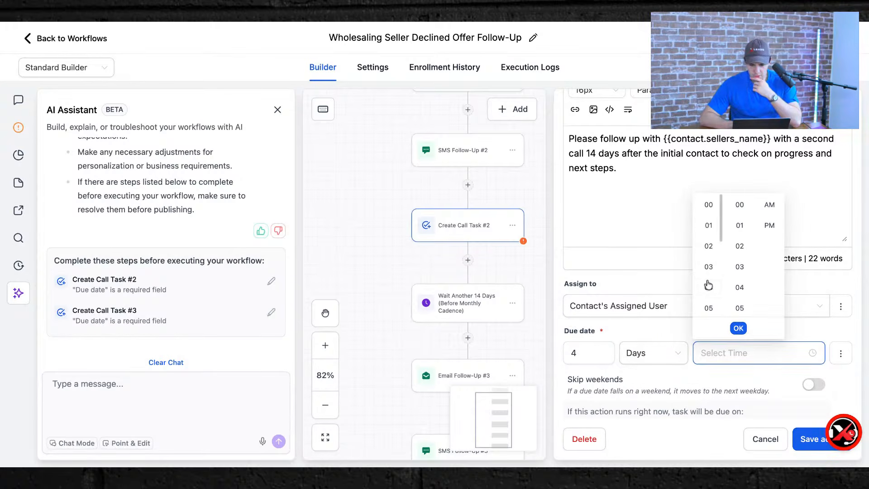
left_click(709, 288)
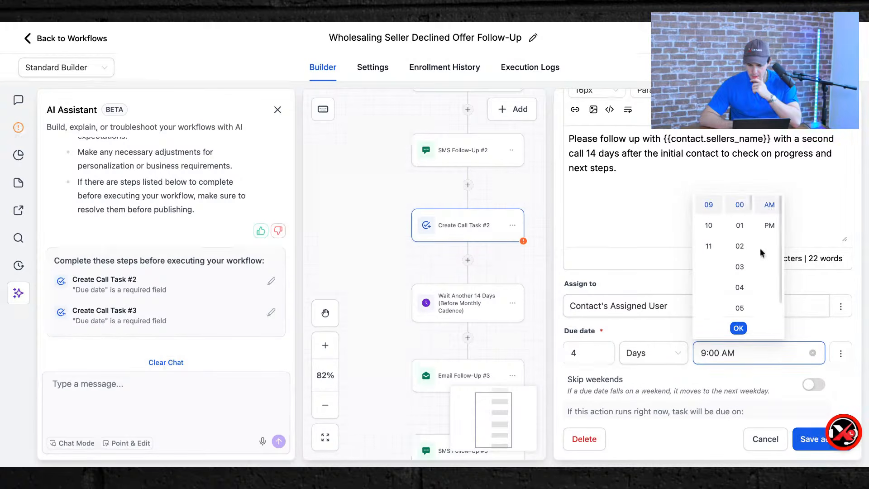
left_click(739, 329)
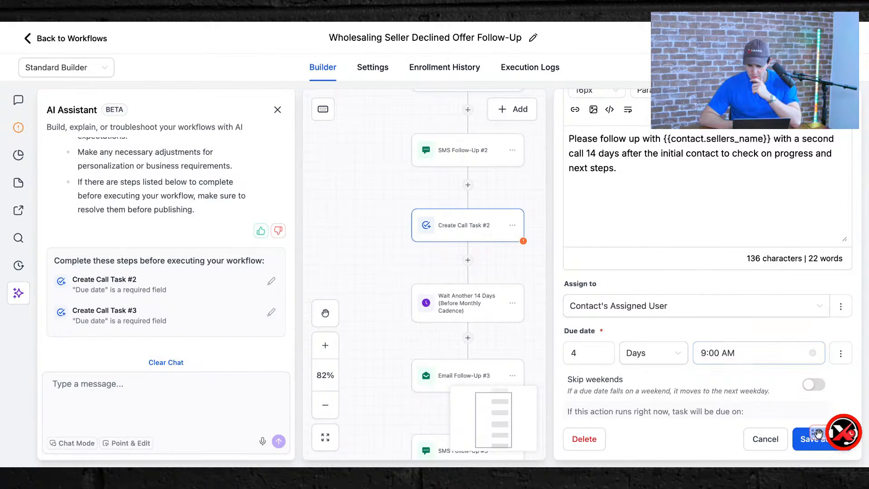
left_click(820, 439)
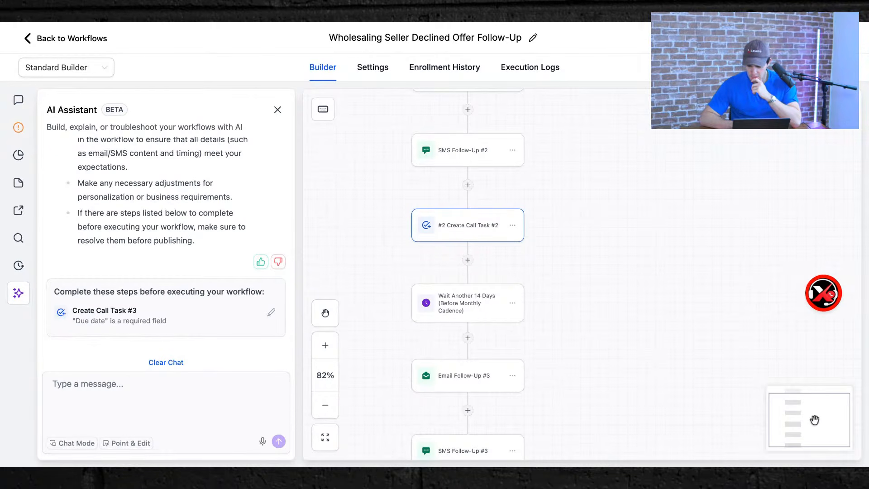
mouse_move(795, 298)
left_mouse_down()
mouse_move(798, 331)
mouse_move(796, 284)
left_mouse_up()
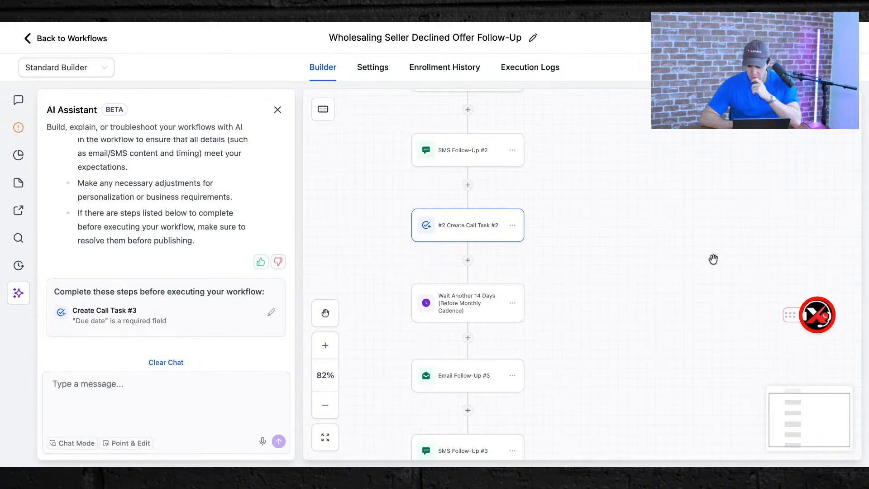
Open the 14-day wait step and save its settings unchanged.
left_click_drag(791, 315, 794, 340)
scroll(596, 306, "down", 3)
scroll(595, 305, "down", 2)
left_click(465, 189)
left_click_drag(808, 341, 803, 299)
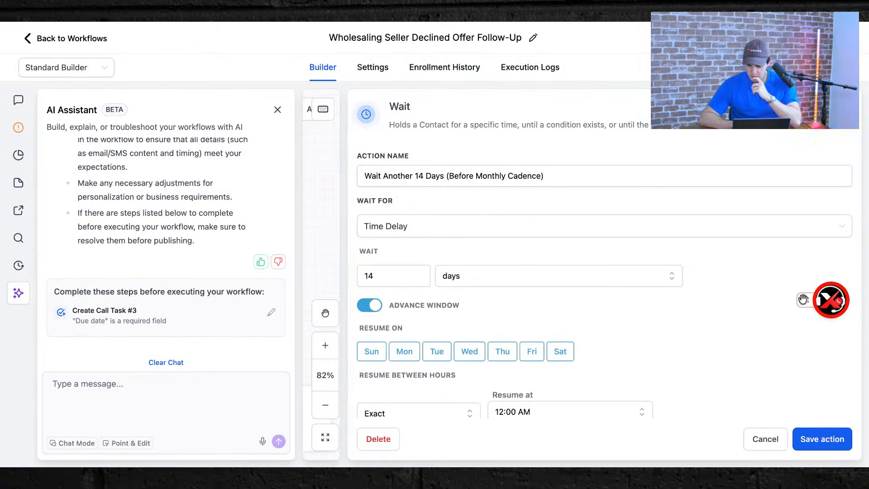
left_click(815, 438)
Cancel out of Email Follow-Up #3 and hide the AI assistant panel.
left_click(475, 265)
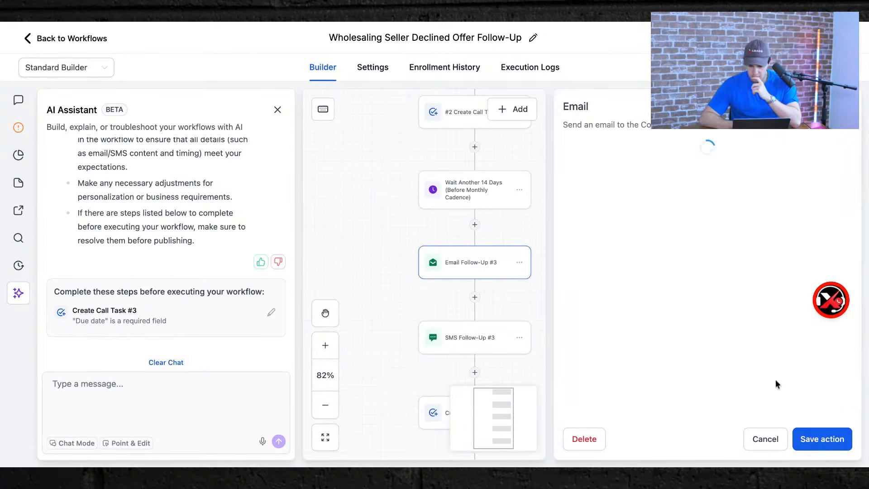
scroll(786, 427, "down", 10)
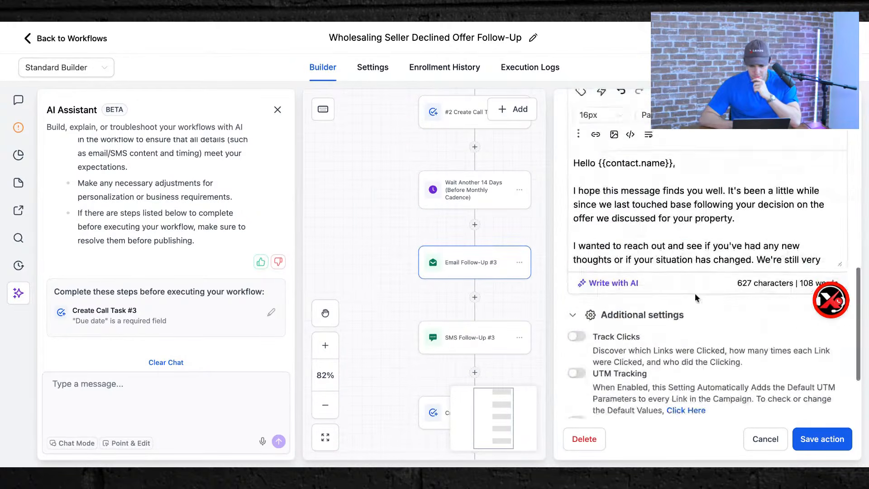
left_click(765, 438)
scroll(494, 294, "down", 5)
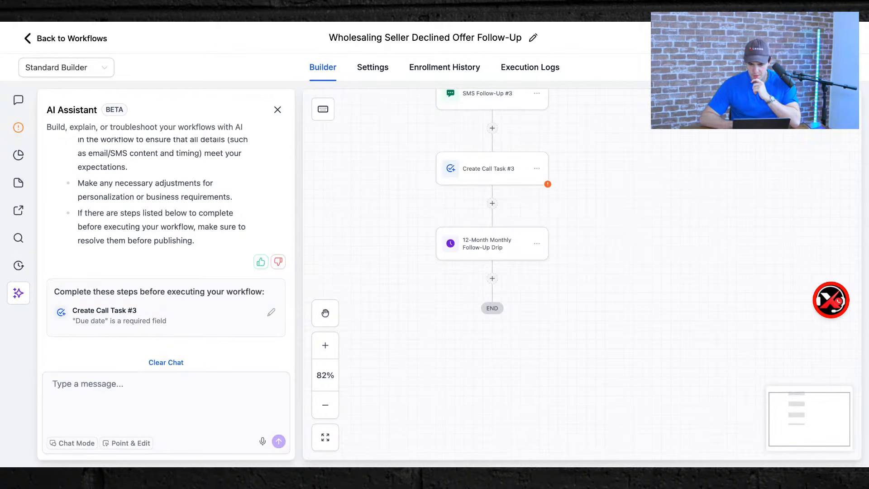
left_click(278, 112)
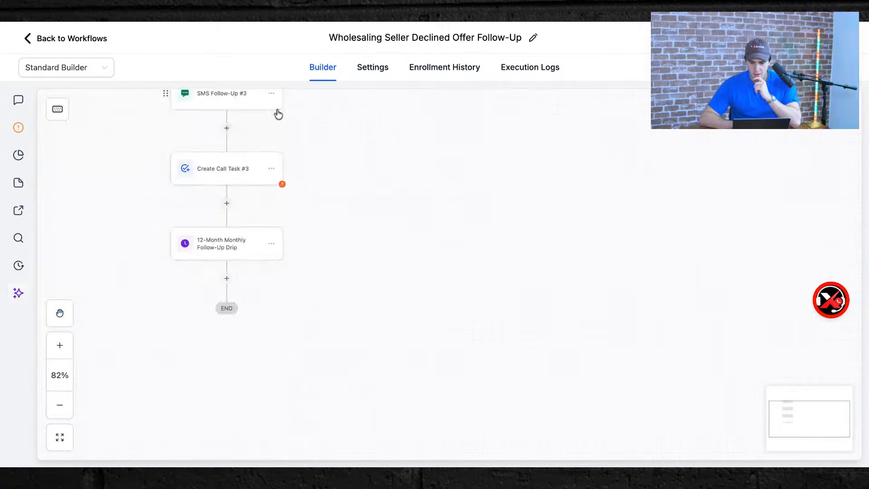
scroll(567, 295, "up", 10)
scroll(567, 295, "left", 6)
scroll(567, 295, "right", 2)
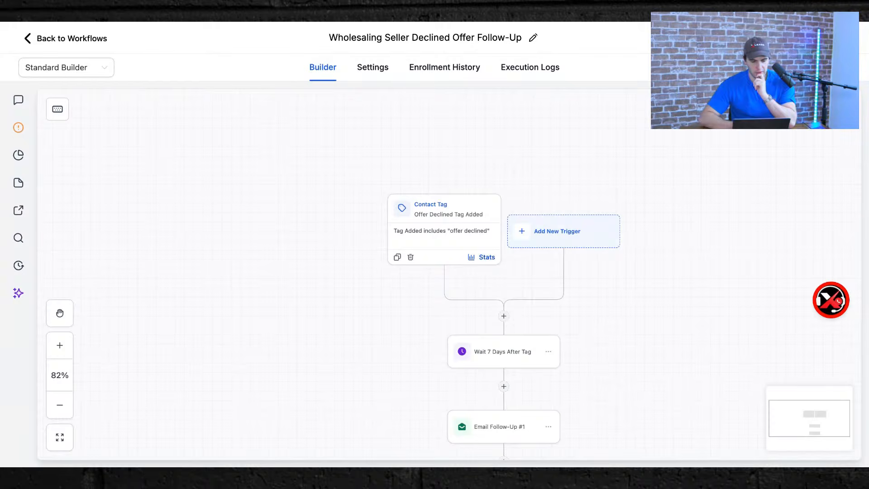
Go back to the workflows list, discard the old prompt, and start a new AI-built workflow.
left_click(60, 40)
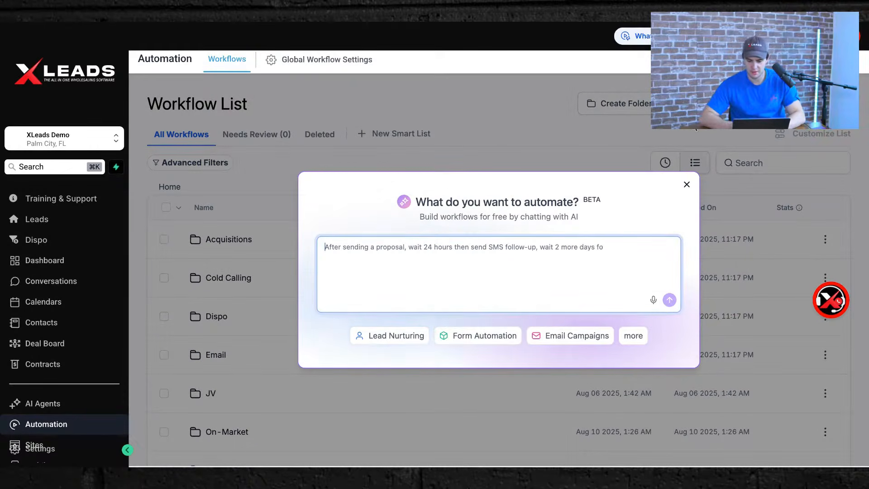
left_click(686, 185)
left_click(801, 149)
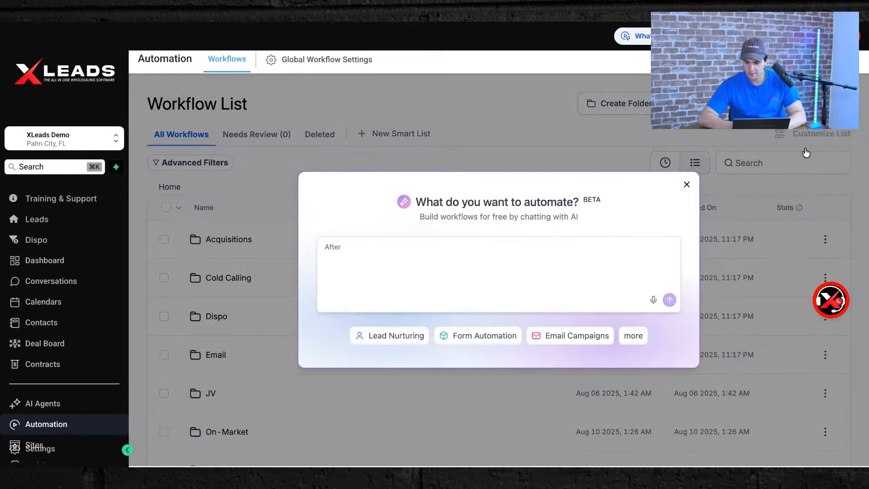
Request a mass SMS blast rotating over 20 wholesaling real estate numbers, fixing a typo, and send.
type("Create a massive sms text blasting")
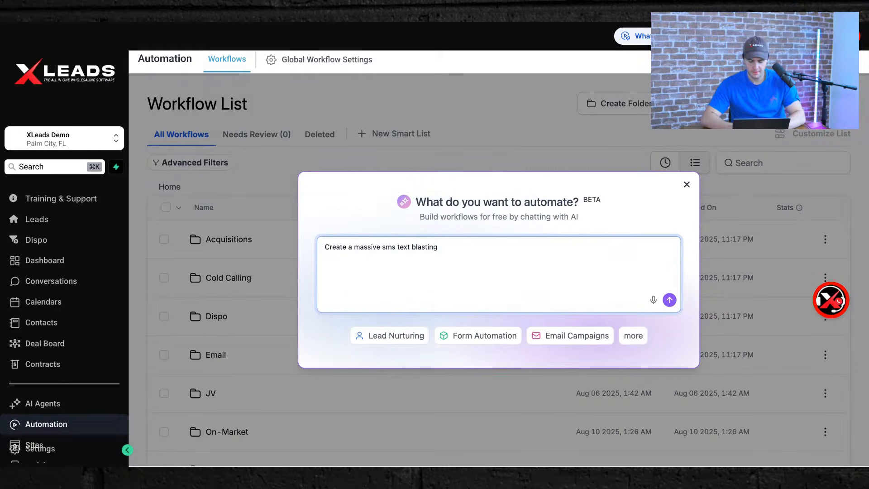
type(" automation where th")
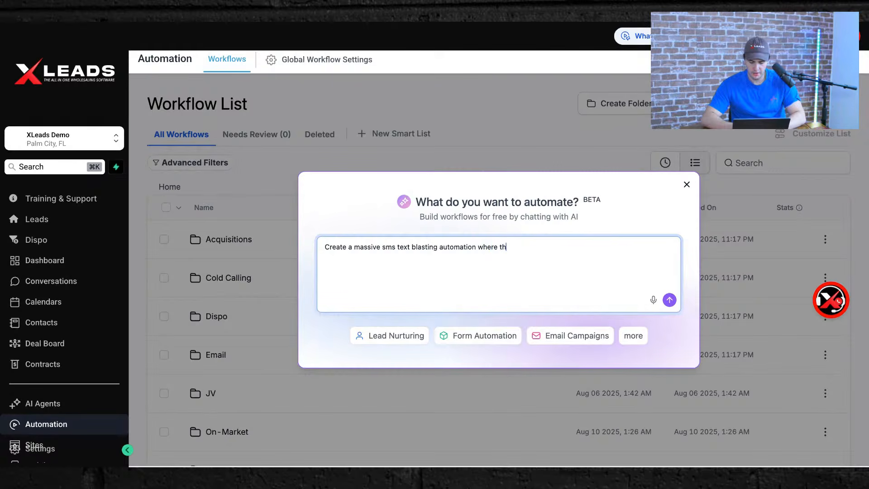
type("ges ar")
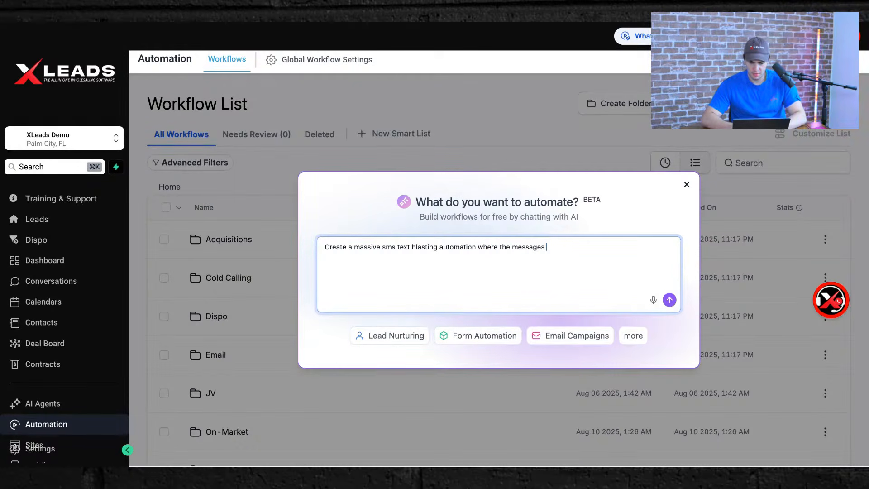
type("ve over ")
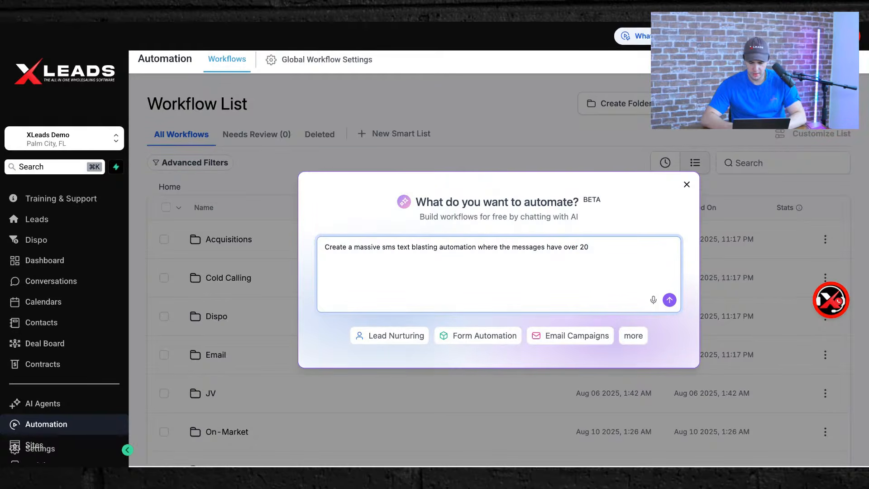
type("20 different ones, i want")
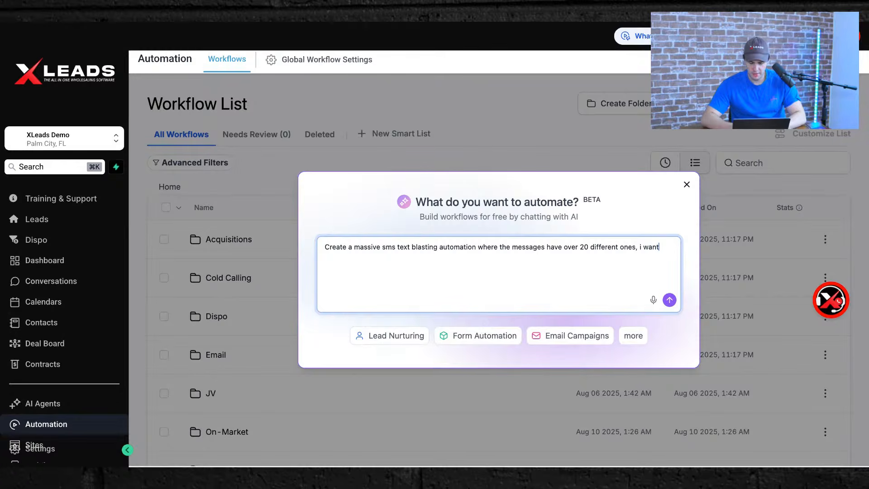
type("ro")
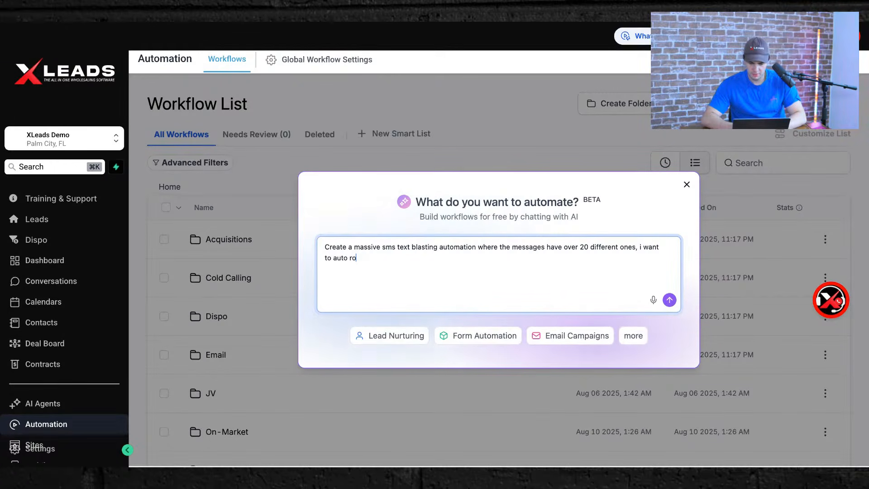
type("ae ")
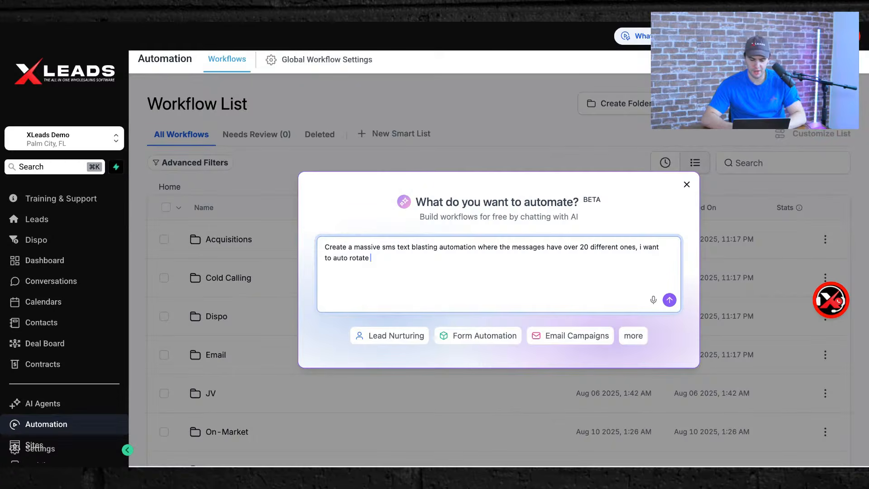
type("numbers")
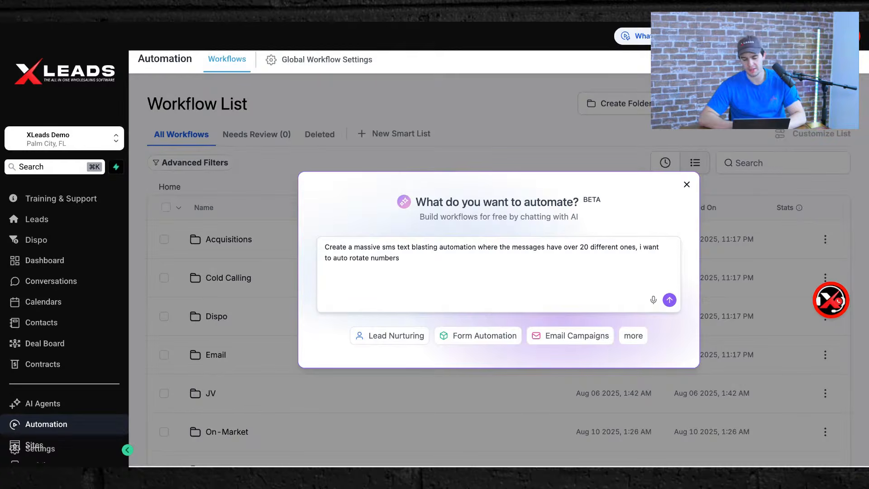
left_click(394, 239)
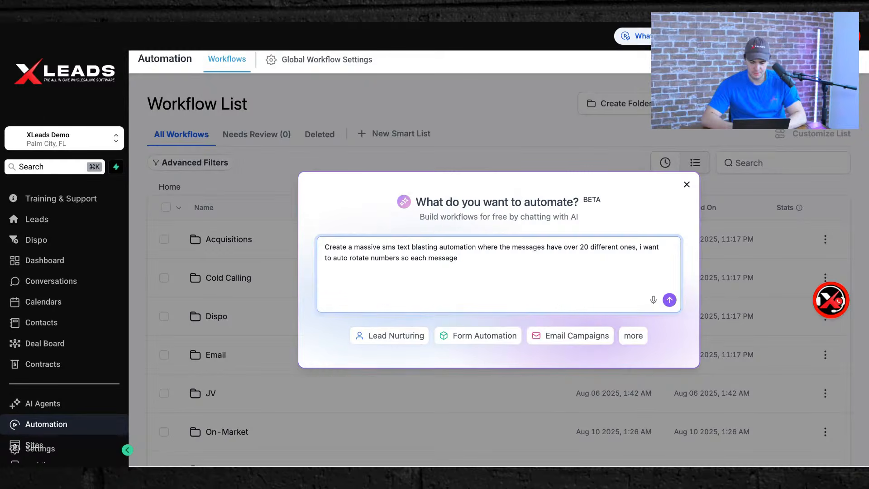
type("so each message has a different")
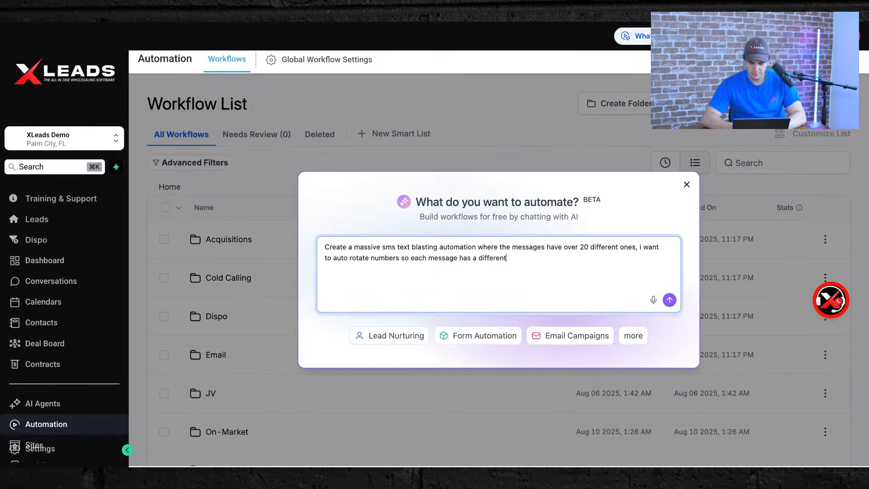
type(" numbers i have 20 different ")
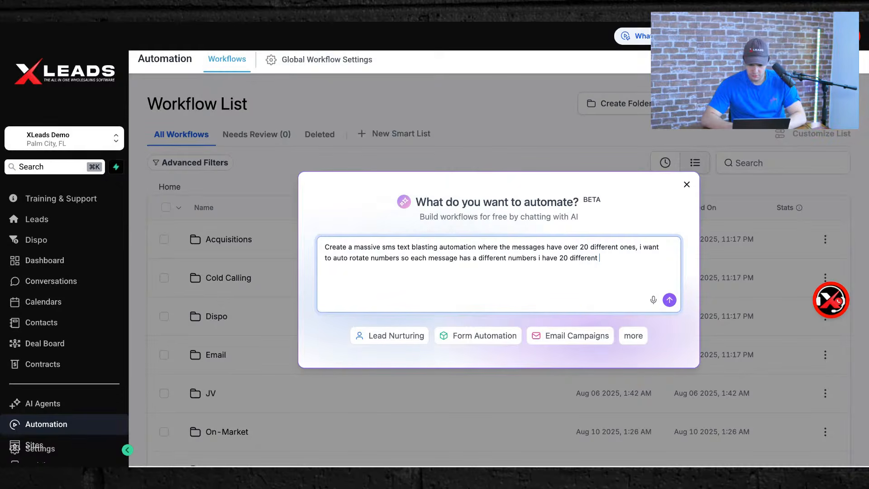
type("numbers for whoelsaling real estate")
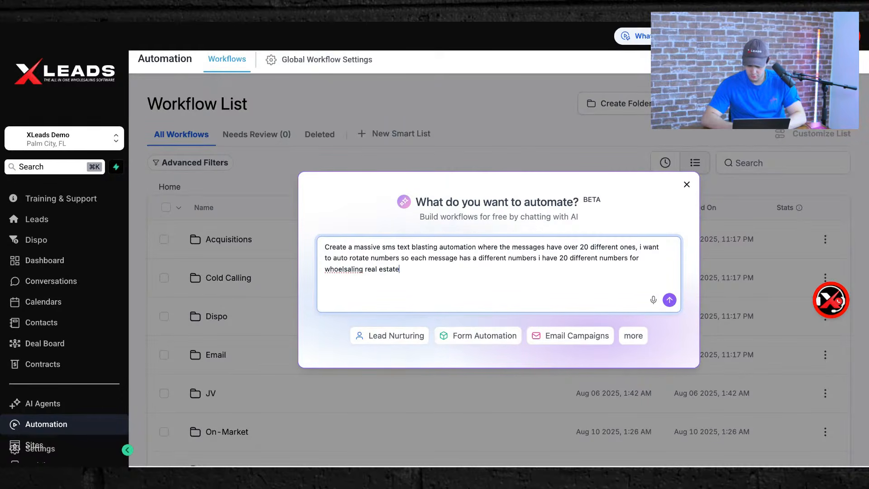
double_click(339, 269)
type("wholesaling if someone wants to sell thei real es")
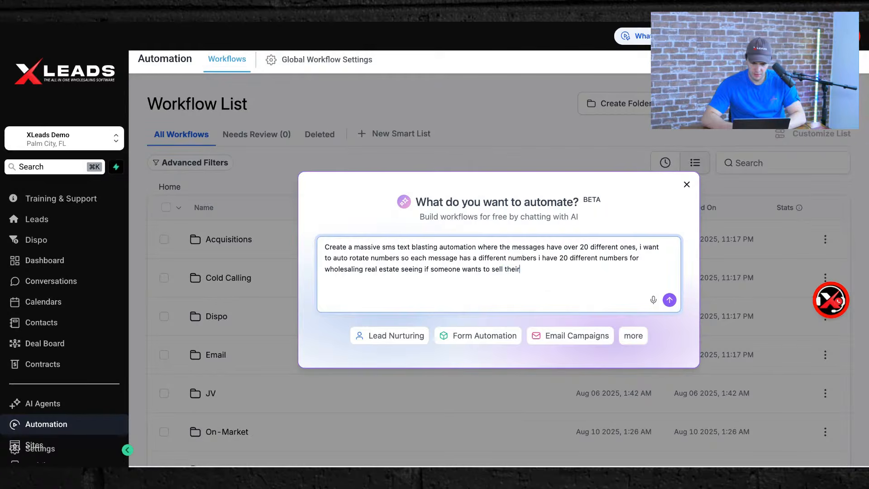
type("y")
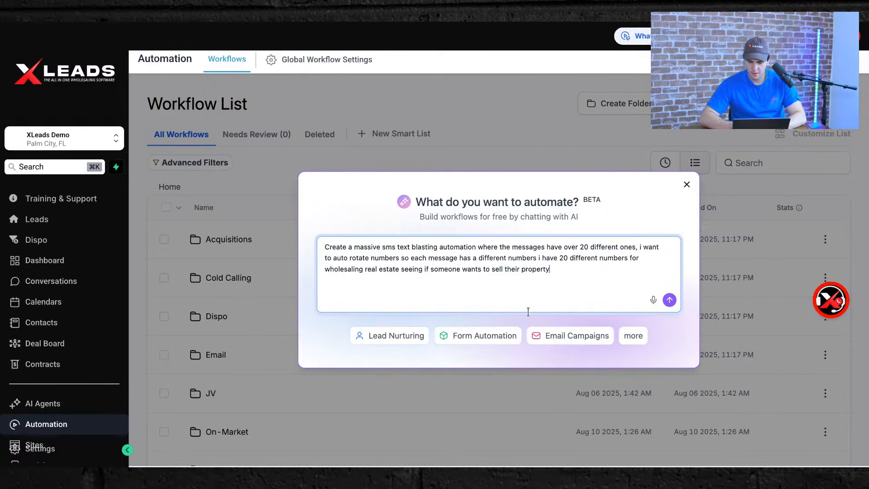
left_click(669, 300)
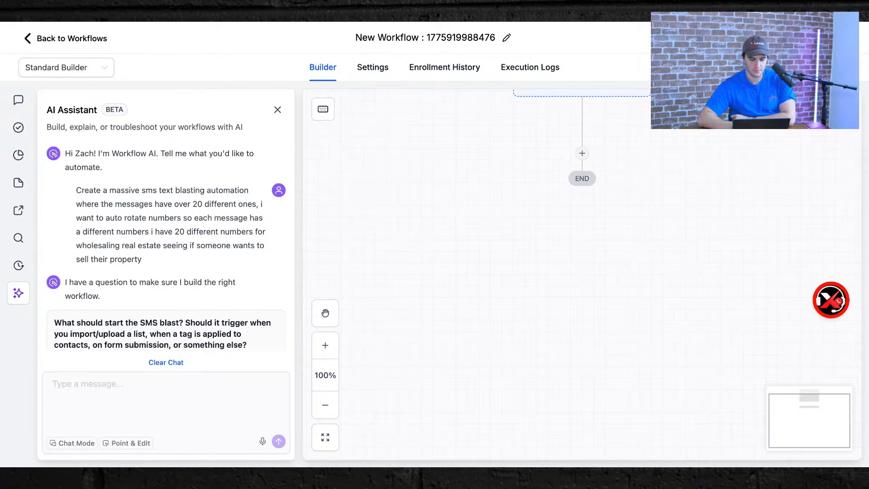
Choose 'When a specific tag is applied to contacts' as the SMS blast trigger.
scroll(191, 233, "down", 3)
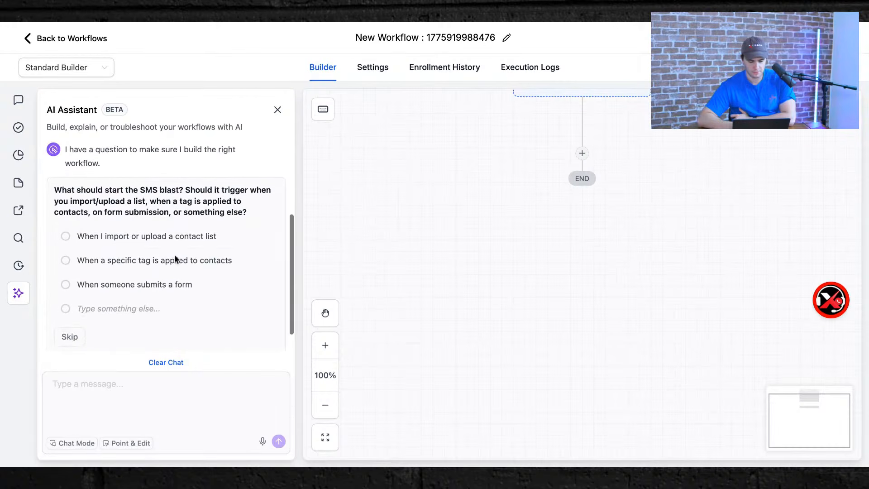
left_click(68, 257)
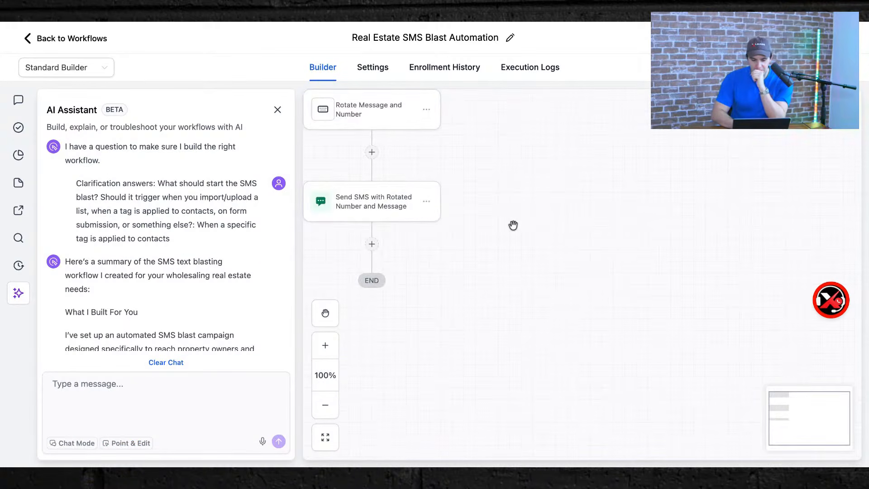
Open the Rotate Message and Number code step and scroll through its settings.
scroll(513, 225, "down", 5)
scroll(513, 226, "up", 3)
scroll(457, 277, "up", 5)
left_click(443, 290)
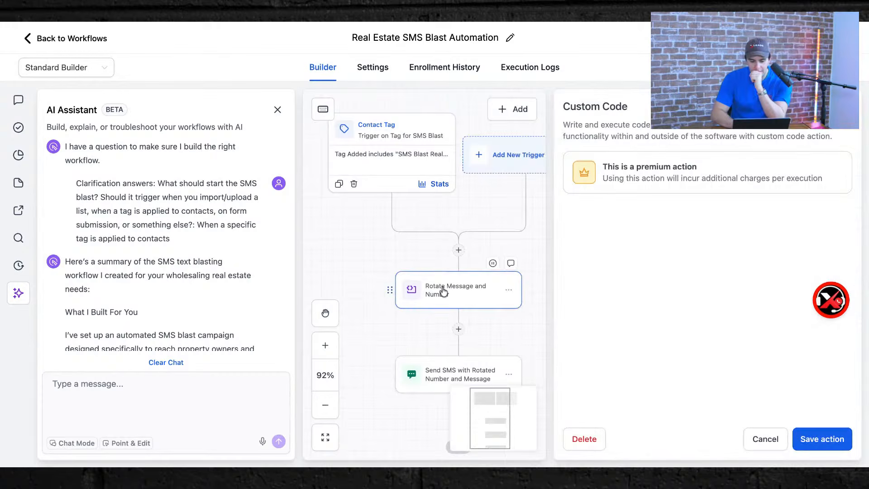
scroll(626, 314, "down", 5)
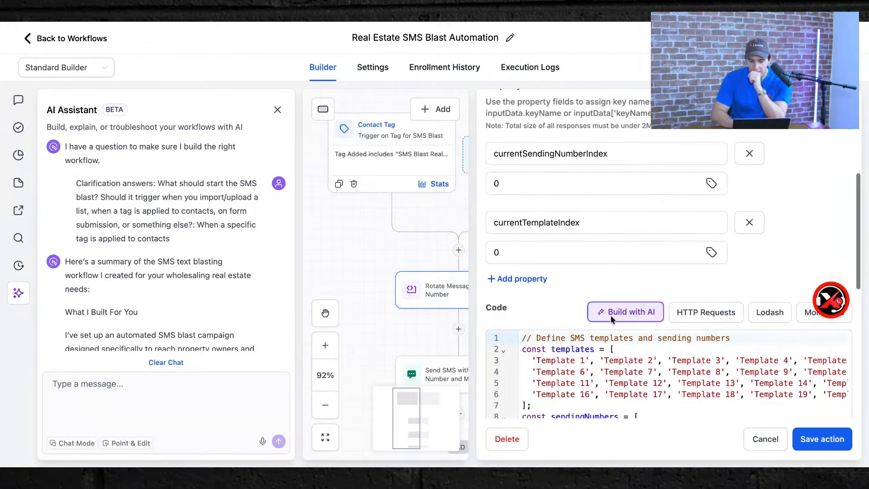
scroll(626, 314, "down", 5)
scroll(627, 314, "up", 5)
scroll(611, 299, "up", 5)
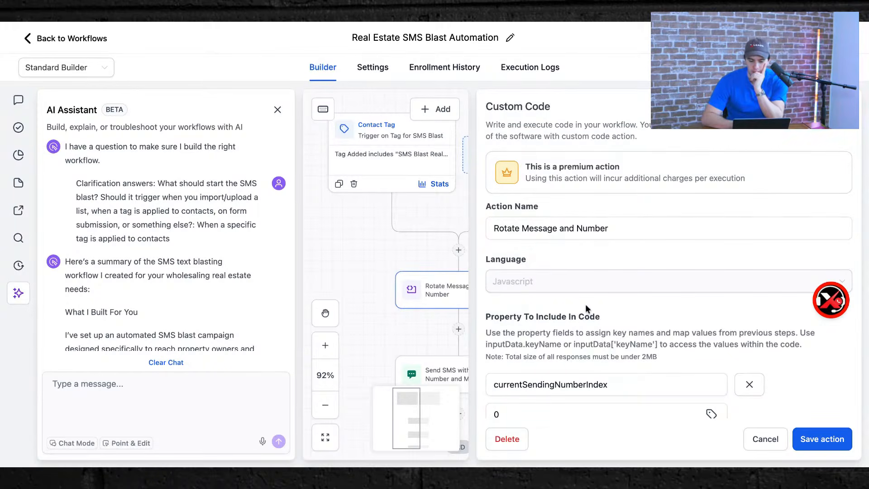
scroll(586, 305, "down", 2)
scroll(586, 305, "down", 1)
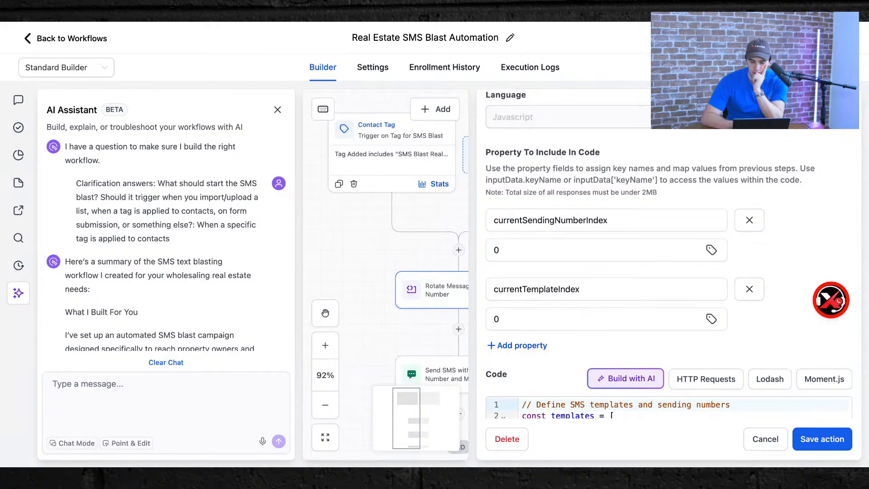
Review the currentSendingNumberIndex property and the rotation JavaScript, then cancel without saving.
left_click(584, 220)
scroll(581, 224, "down", 4)
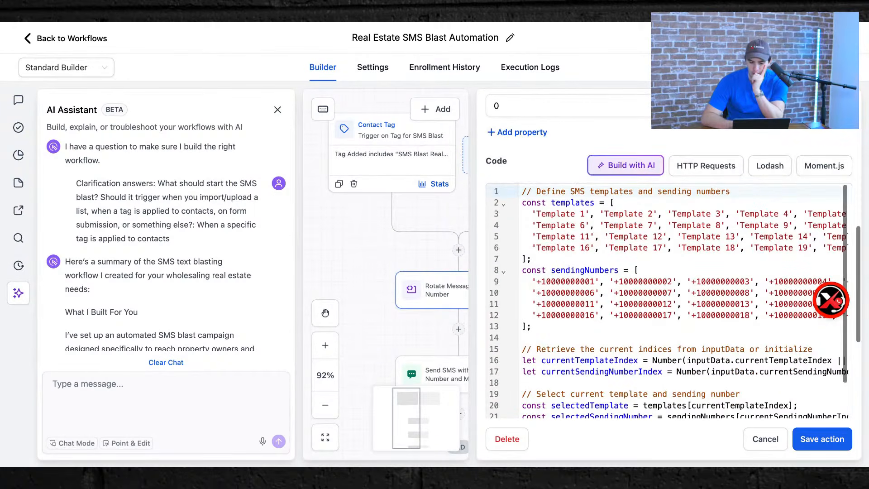
scroll(576, 232, "down", 5)
scroll(670, 271, "down", 3)
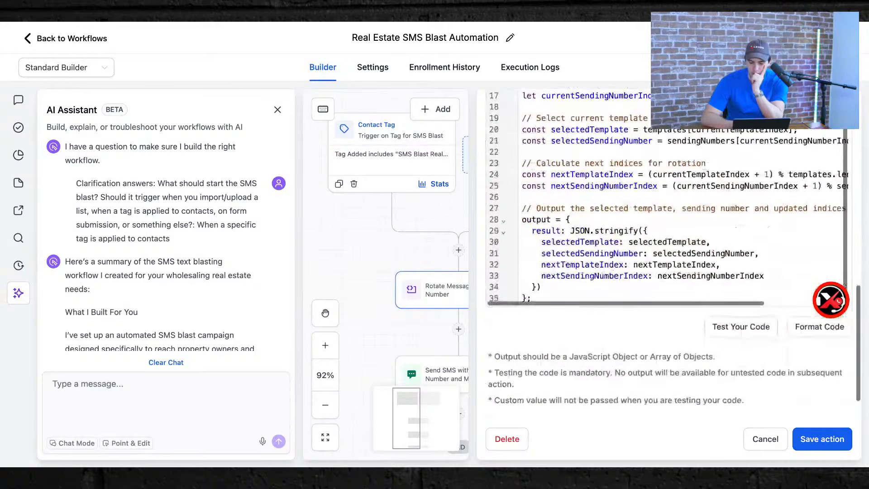
scroll(670, 195, "right", 4)
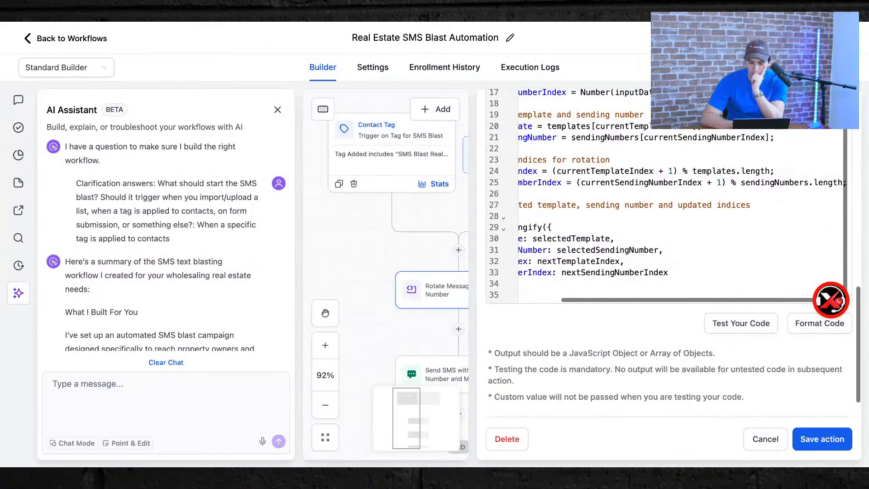
scroll(668, 197, "up", 2)
scroll(667, 197, "left", 4)
scroll(667, 197, "up", 5)
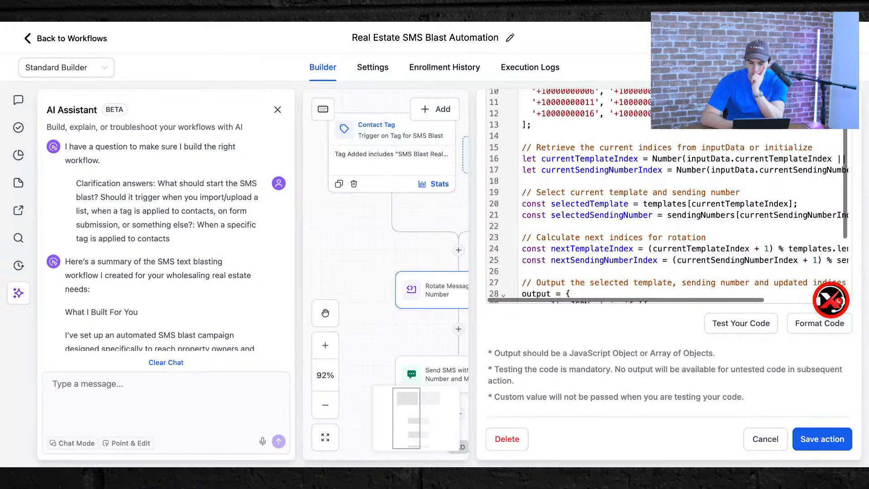
scroll(646, 279, "up", 2)
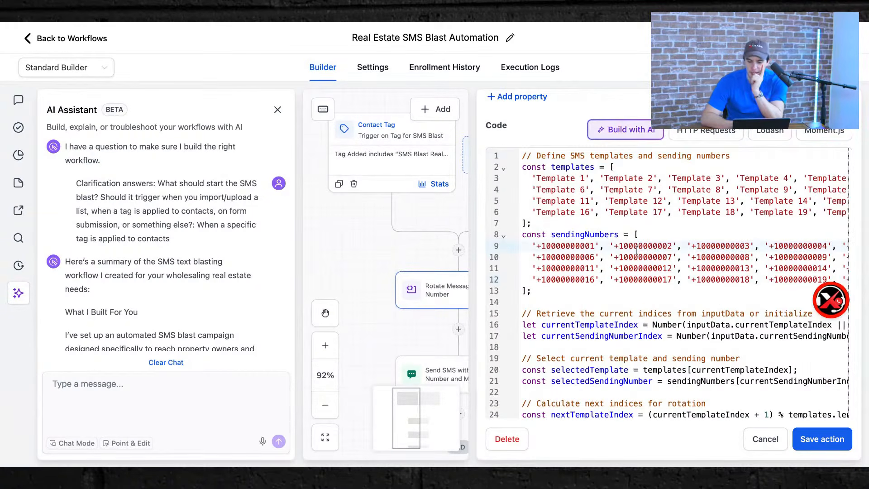
scroll(638, 253, "up", 2)
scroll(637, 250, "right", 3)
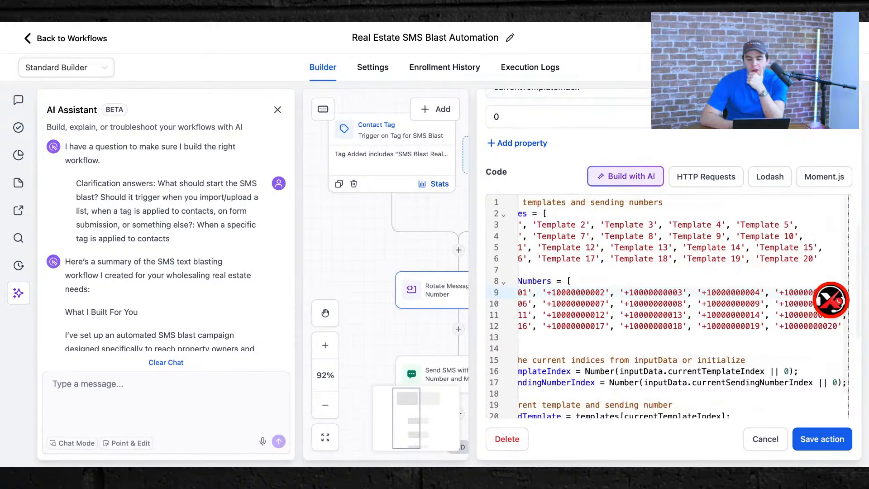
scroll(706, 235, "up", 4)
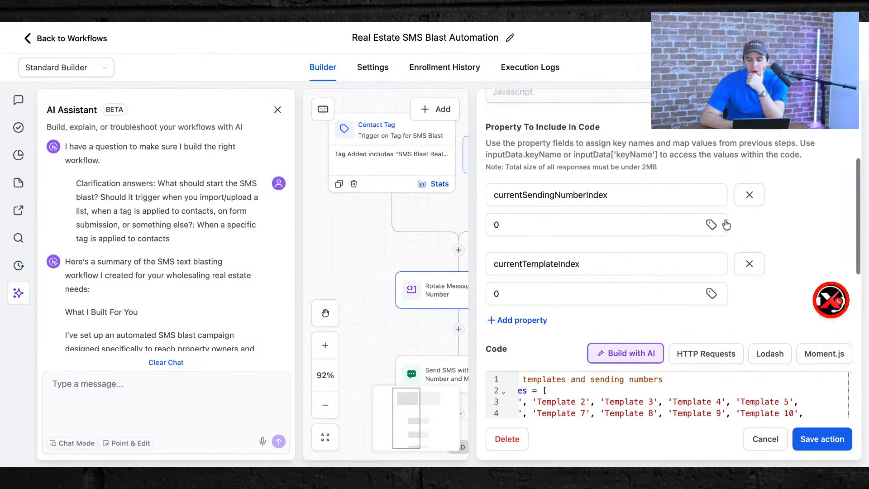
left_click(766, 438)
left_click(466, 337)
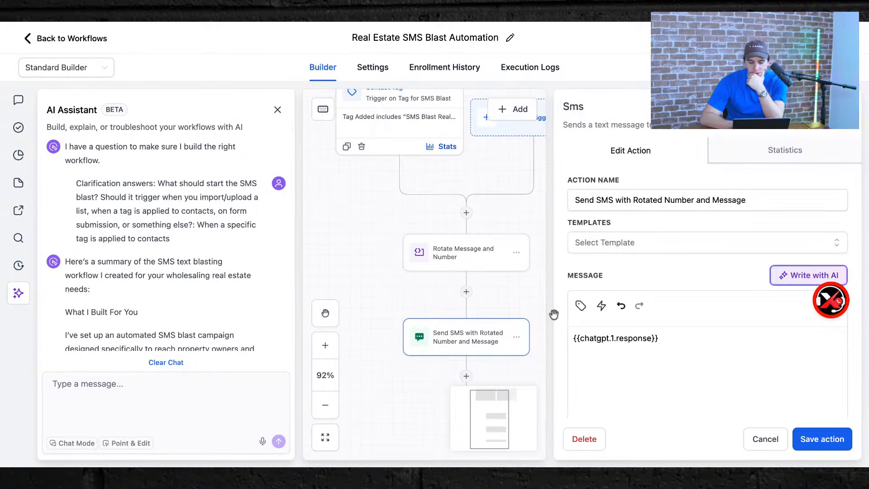
scroll(612, 234, "down", 4)
scroll(611, 234, "up", 4)
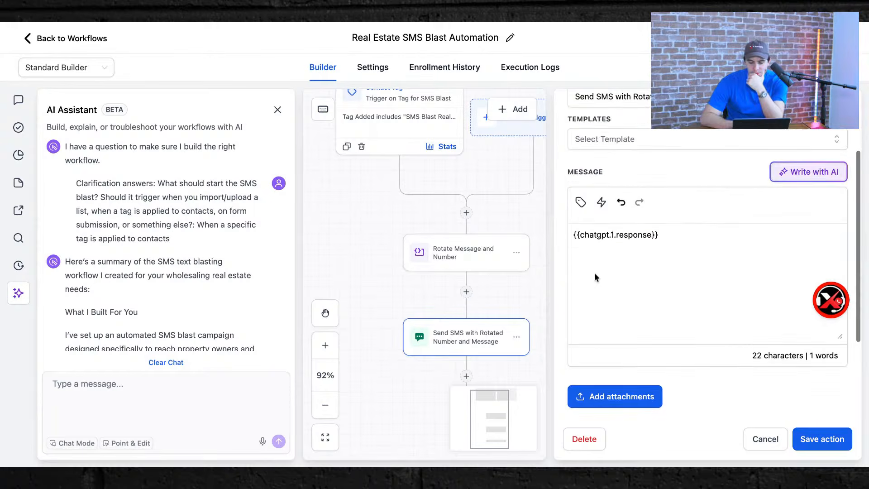
scroll(618, 175, "down", 4)
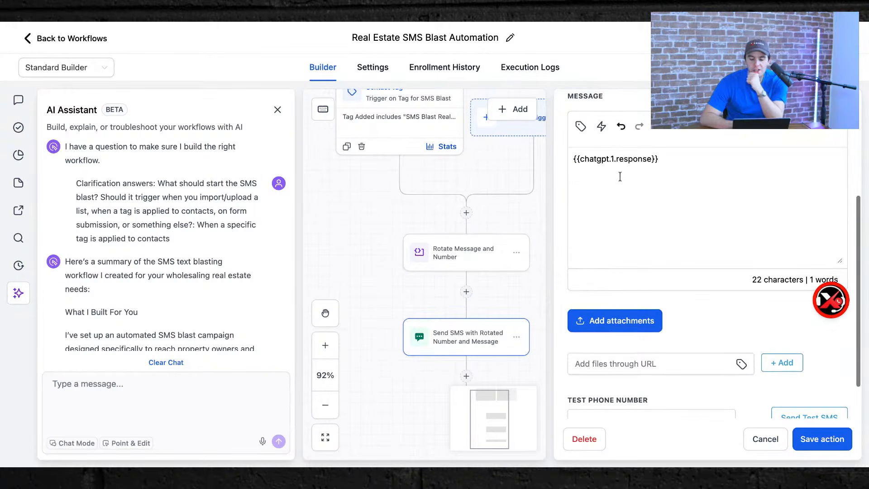
scroll(558, 253, "up", 4)
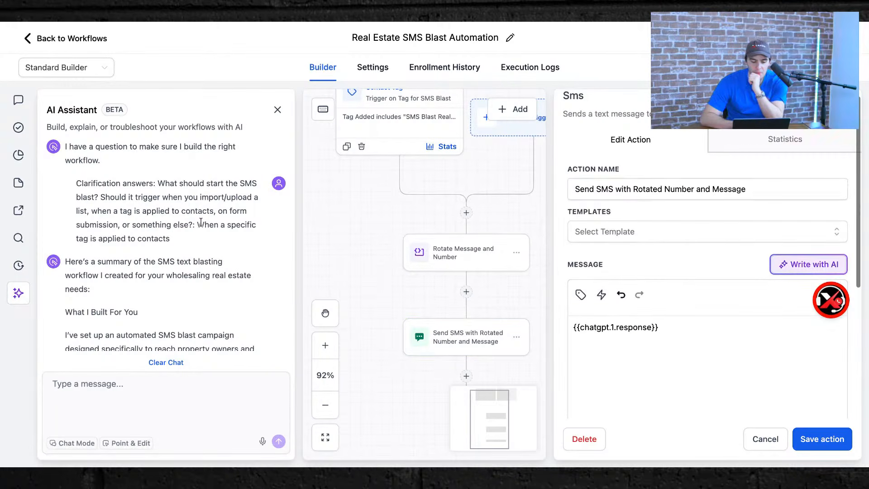
scroll(201, 222, "down", 15)
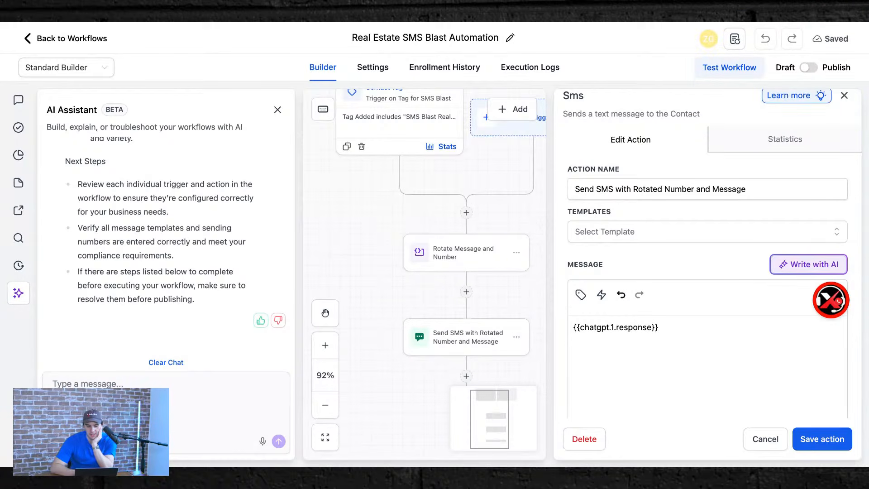
scroll(616, 292, "up", 2)
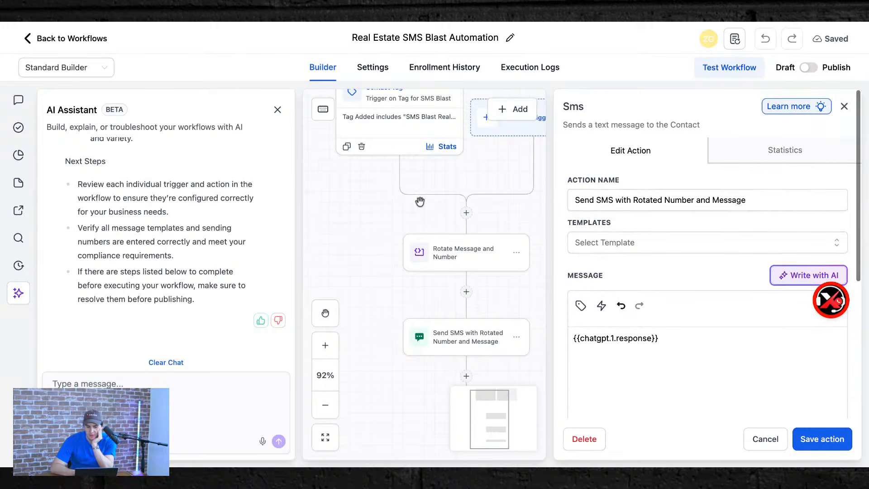
scroll(419, 197, "up", 3)
scroll(419, 199, "down", 5)
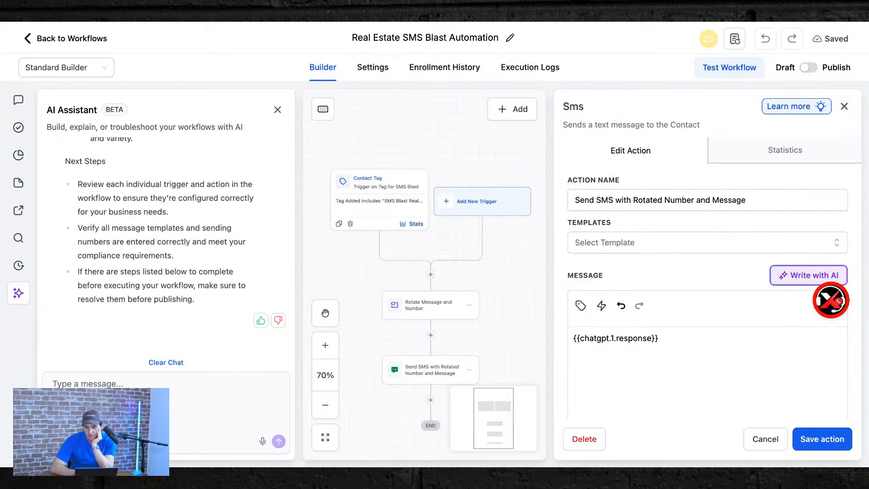
left_click(844, 106)
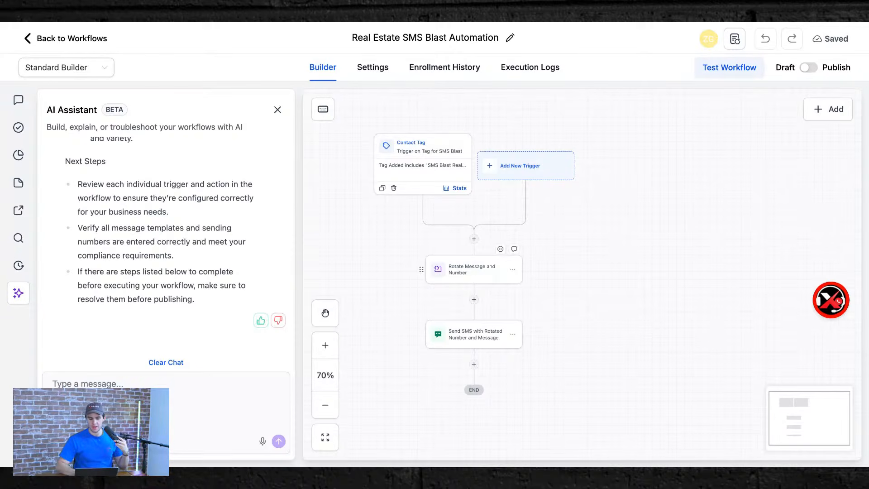
scroll(166, 244, "up", 15)
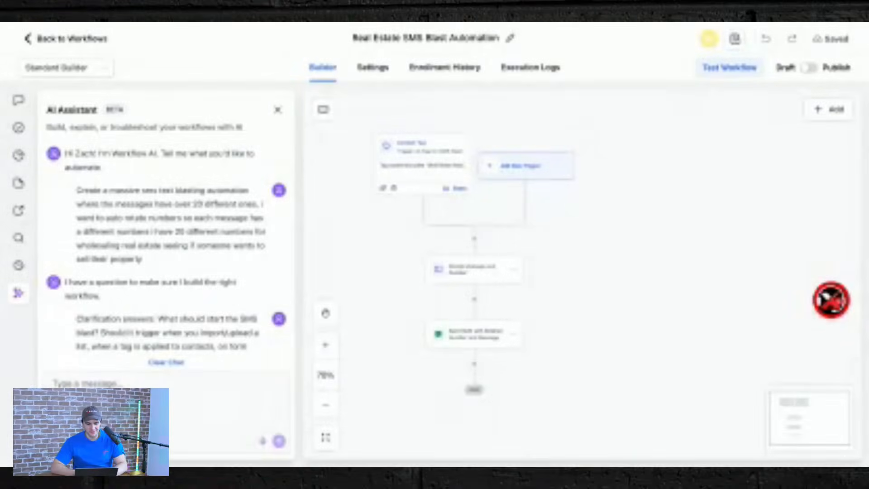
Return to the workflow list and browse to its second page.
left_click(59, 38)
scroll(343, 313, "down", 4)
scroll(583, 357, "down", 2)
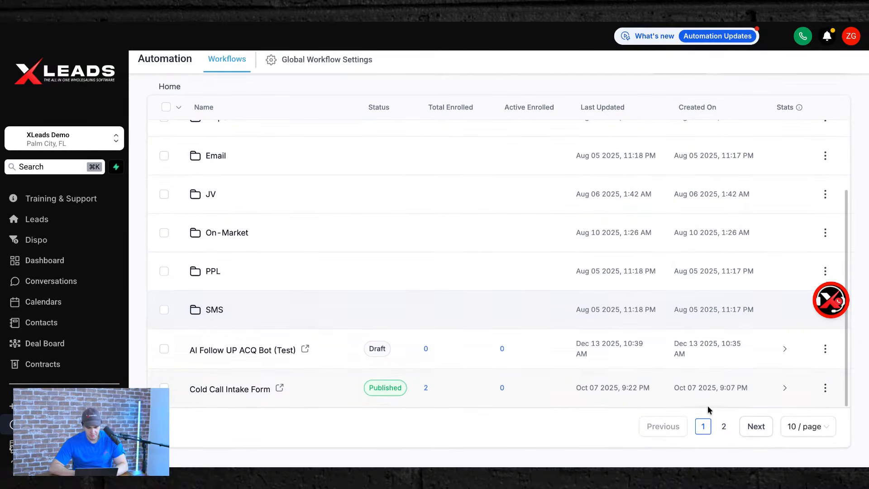
left_click(723, 426)
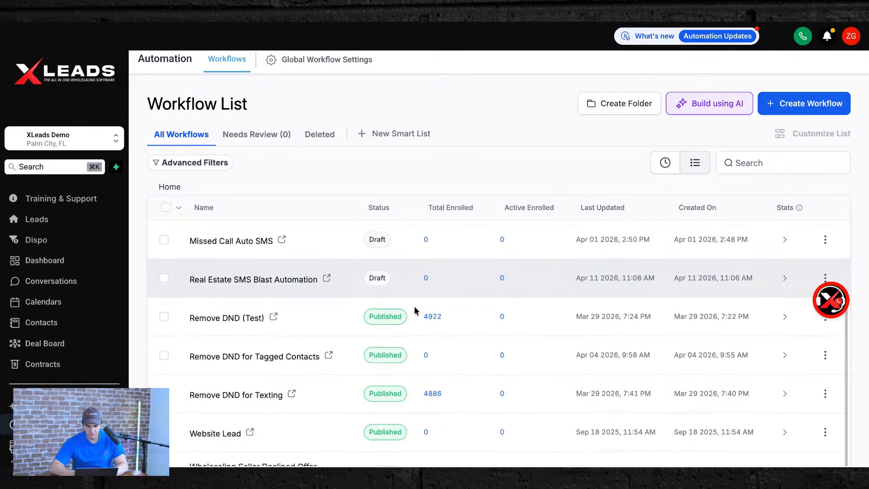
scroll(415, 310, "down", 3)
scroll(416, 310, "up", 5)
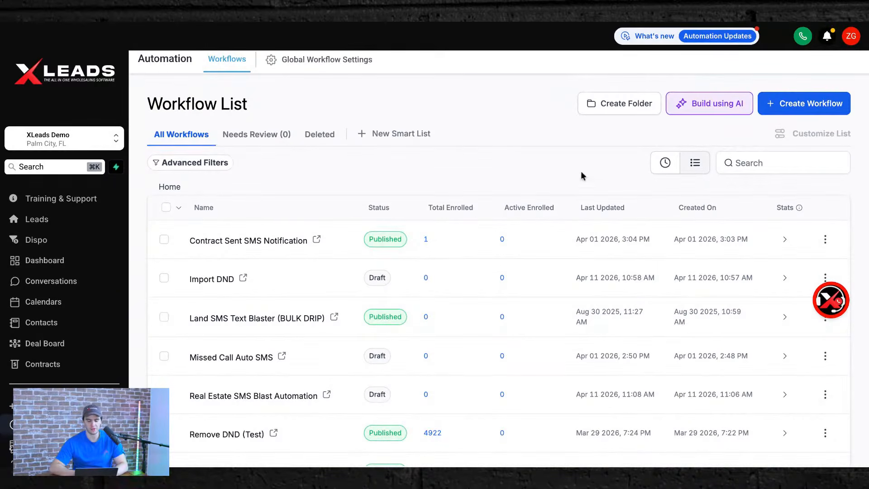
Dismiss the Build using AI prompt and go to the XLeads V4 Dashboard.
left_click(702, 103)
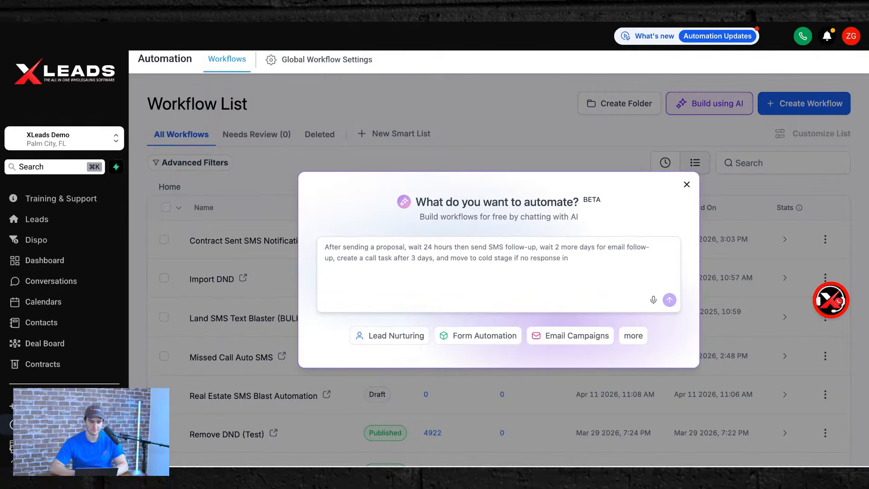
left_click(686, 185)
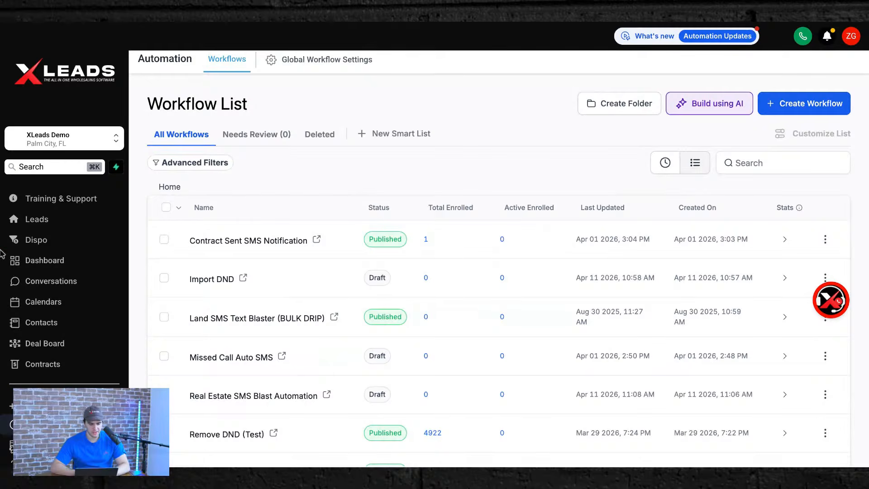
left_click(39, 262)
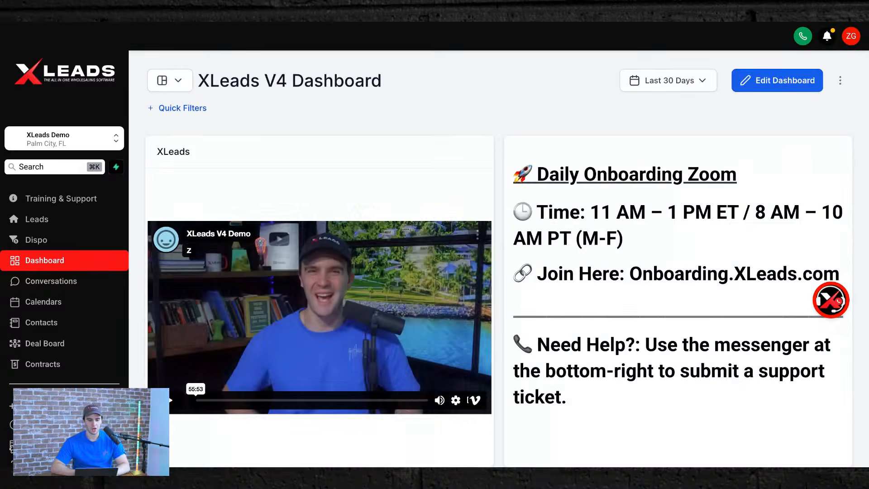